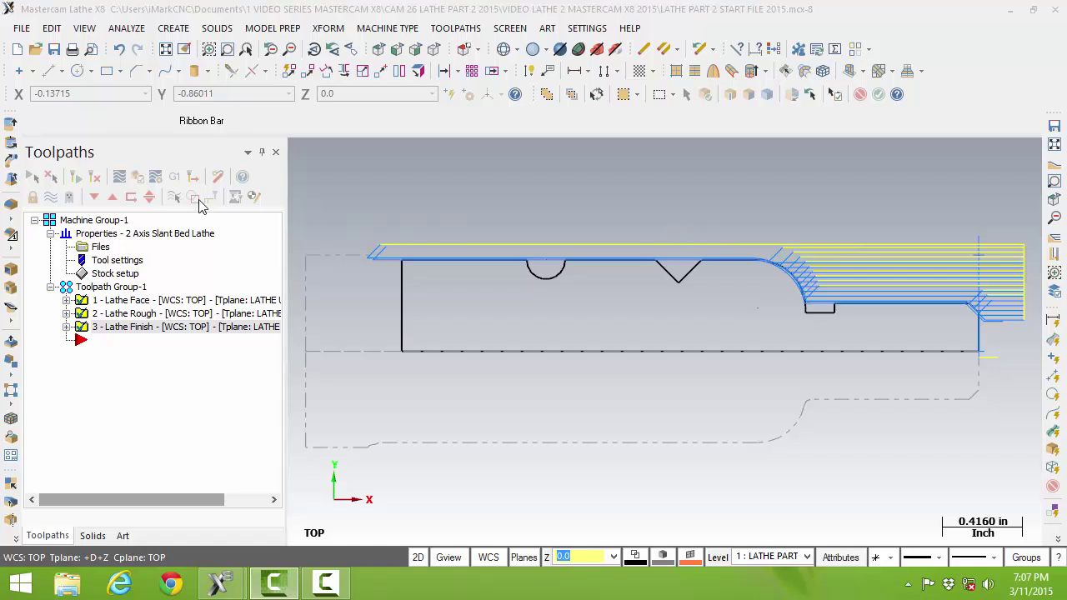
Select Toolpath Group-1 and hide the toolpath display of all three lathe operations
click(156, 193)
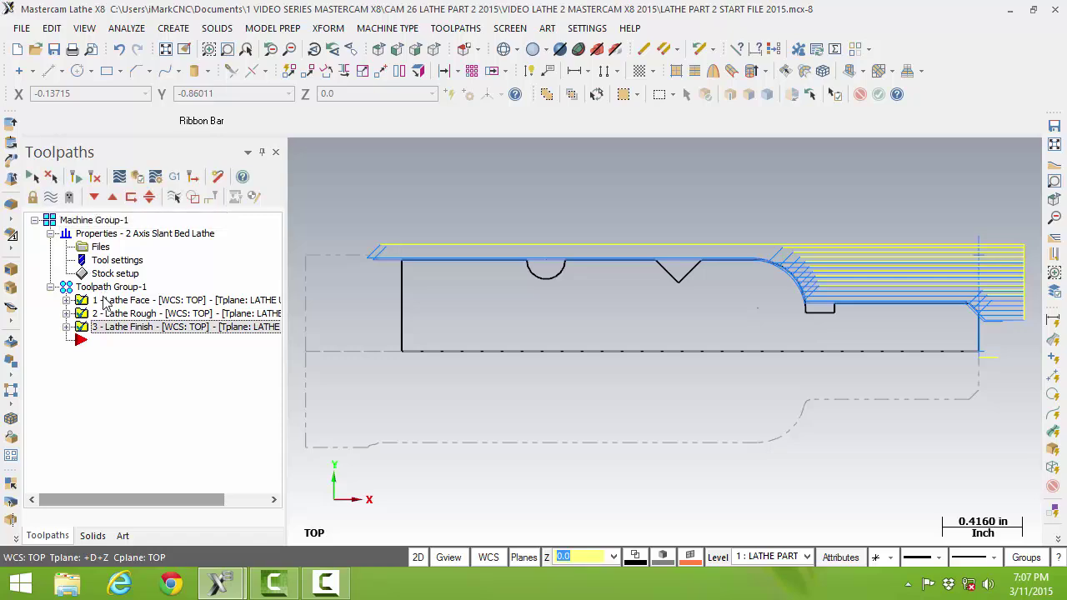
click(50, 197)
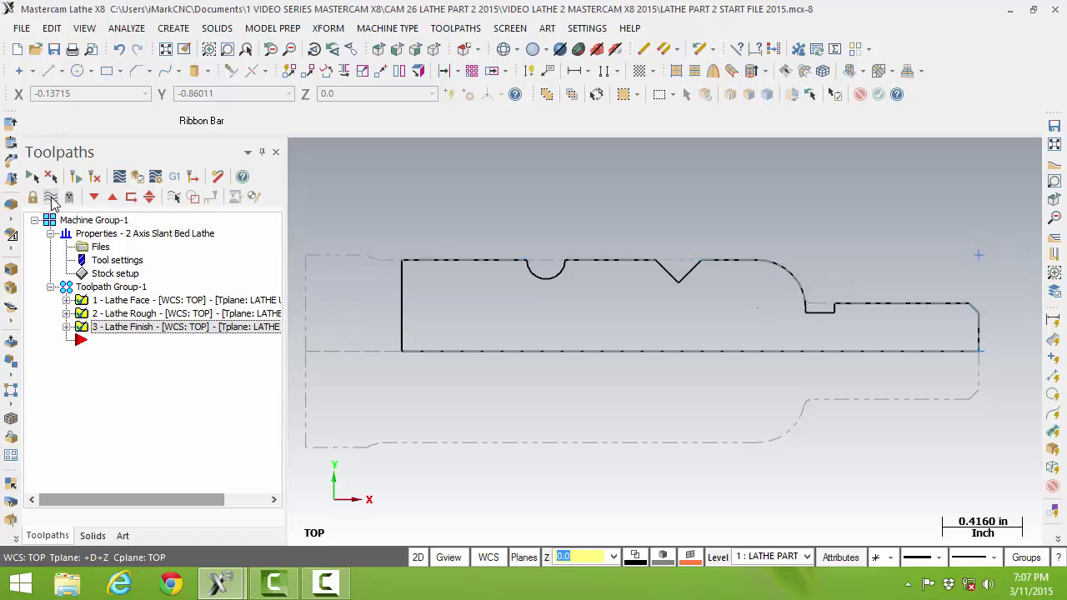
click(51, 200)
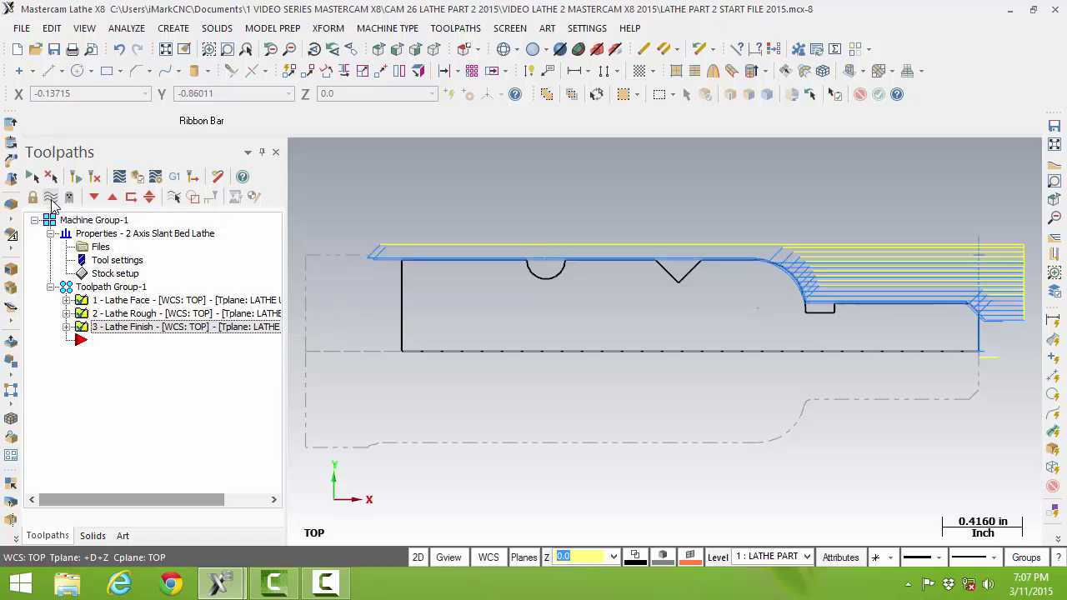
key(Up)
key(Up)
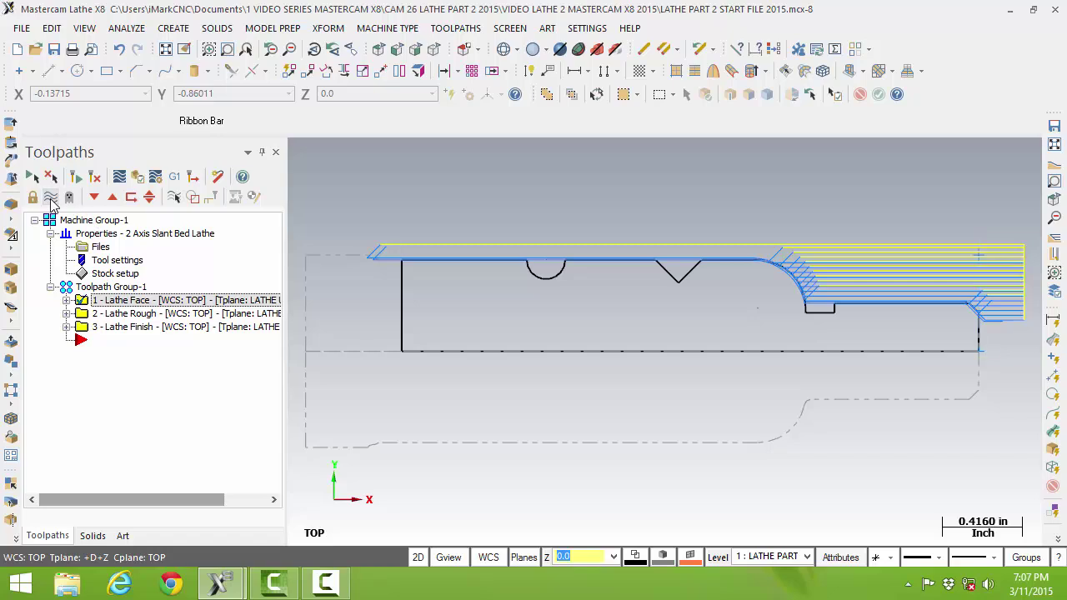
click(81, 288)
key(alt+t)
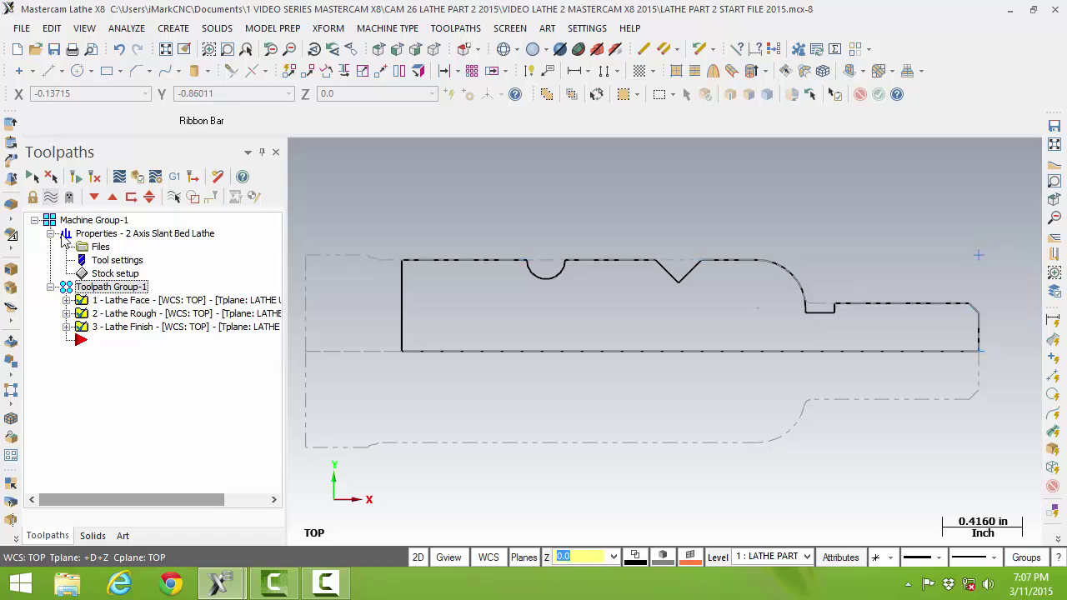
Toggle the toolpath display of the Lathe Face, Lathe Rough and Lathe Finish operations individually to compare them
click(121, 300)
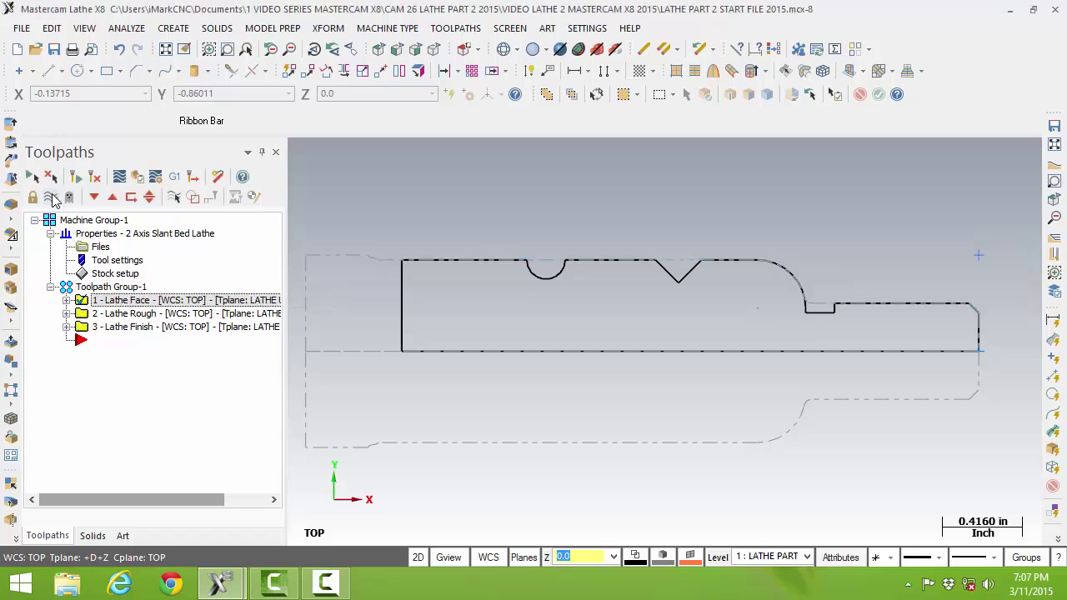
click(121, 313)
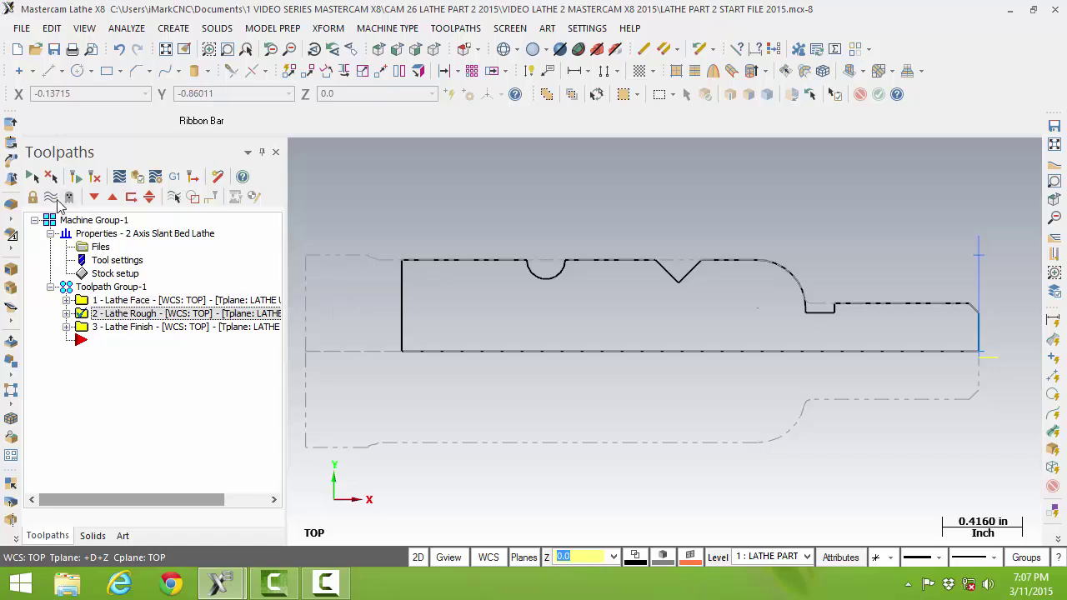
click(56, 202)
click(56, 202)
click(120, 327)
click(56, 203)
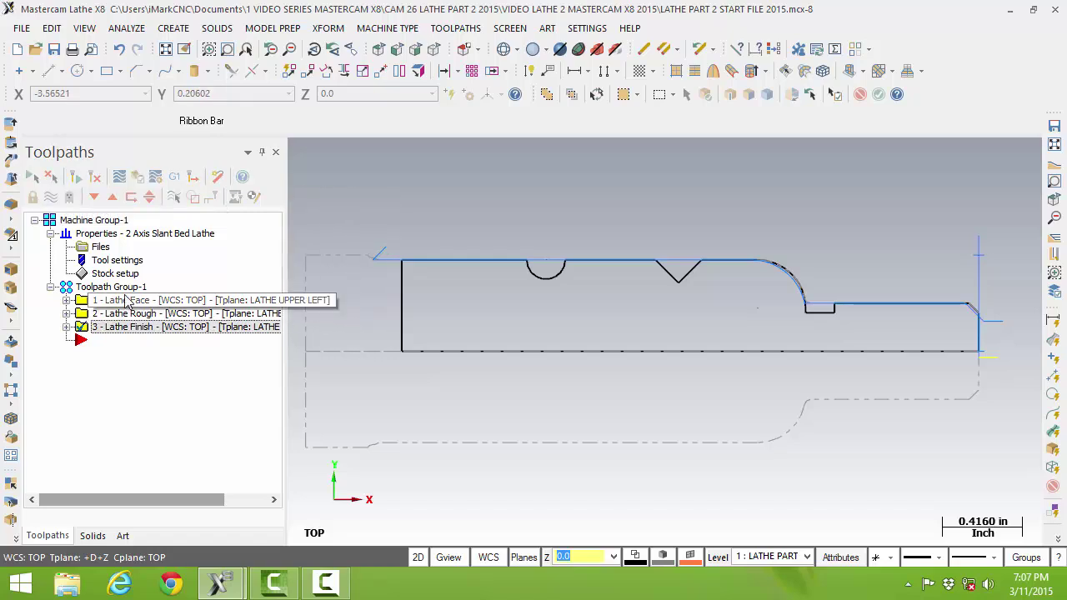
click(50, 198)
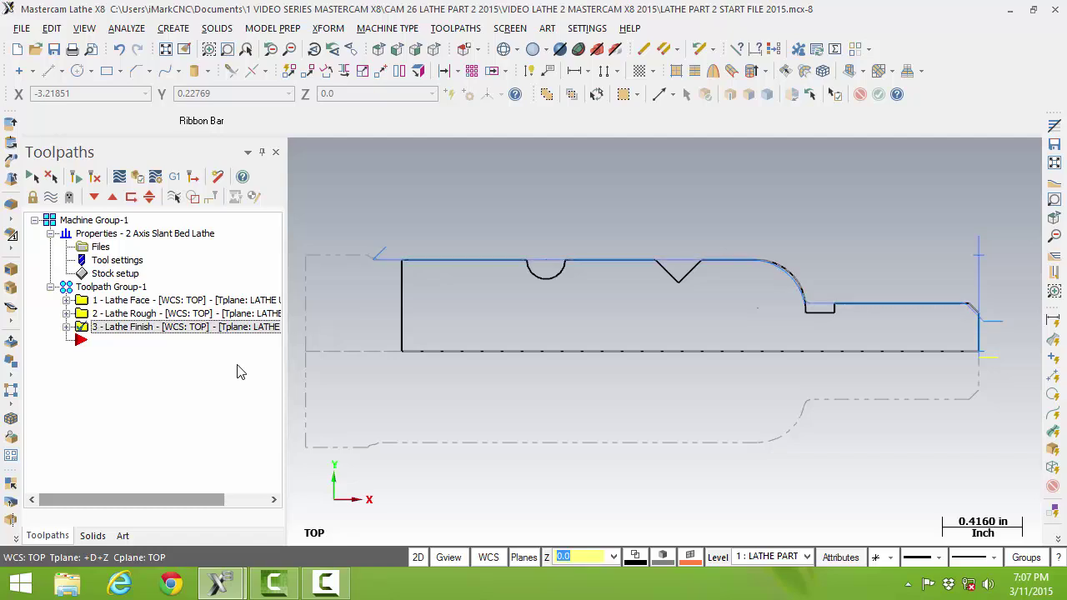
Select every operation in the toolpath group and switch off all their toolpaths together
key(ctrl+a)
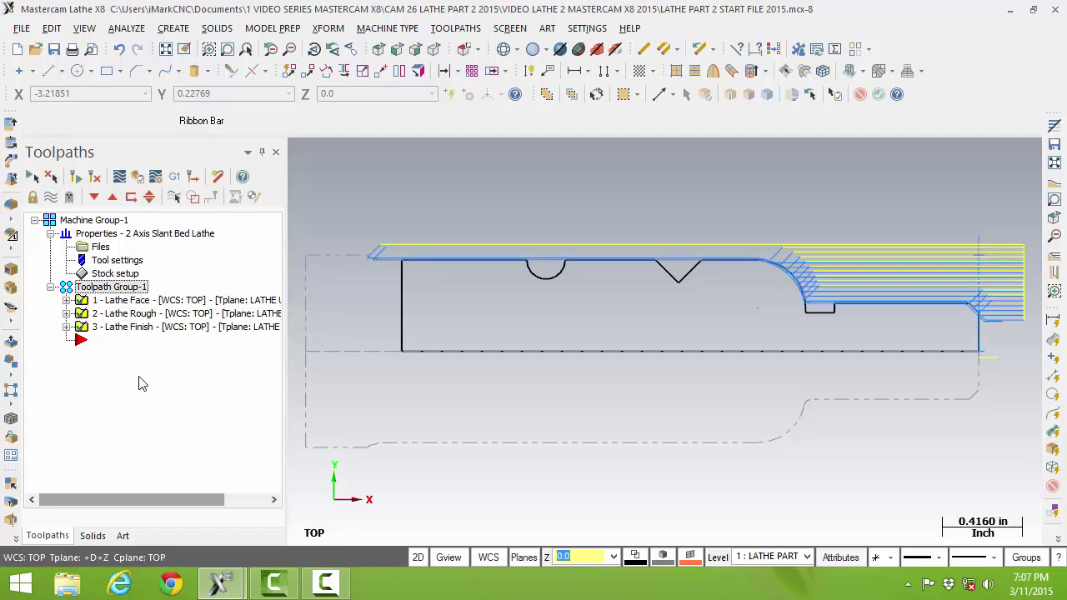
key(alt+t)
key(alt+t)
key(alt+t)
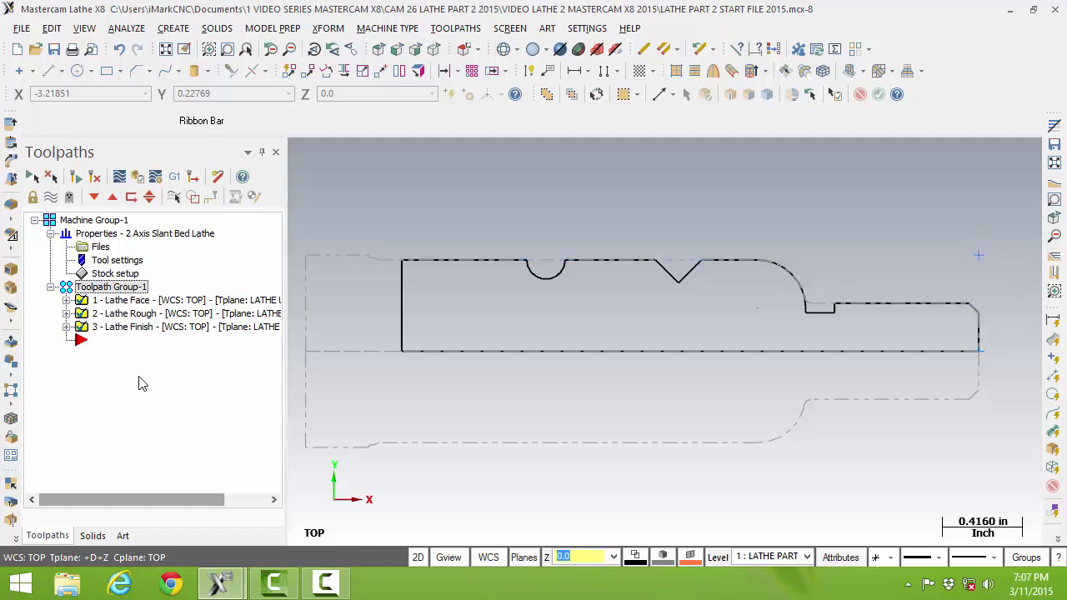
Show only the Lathe Rough toolpath, and hide it again after viewing
click(125, 314)
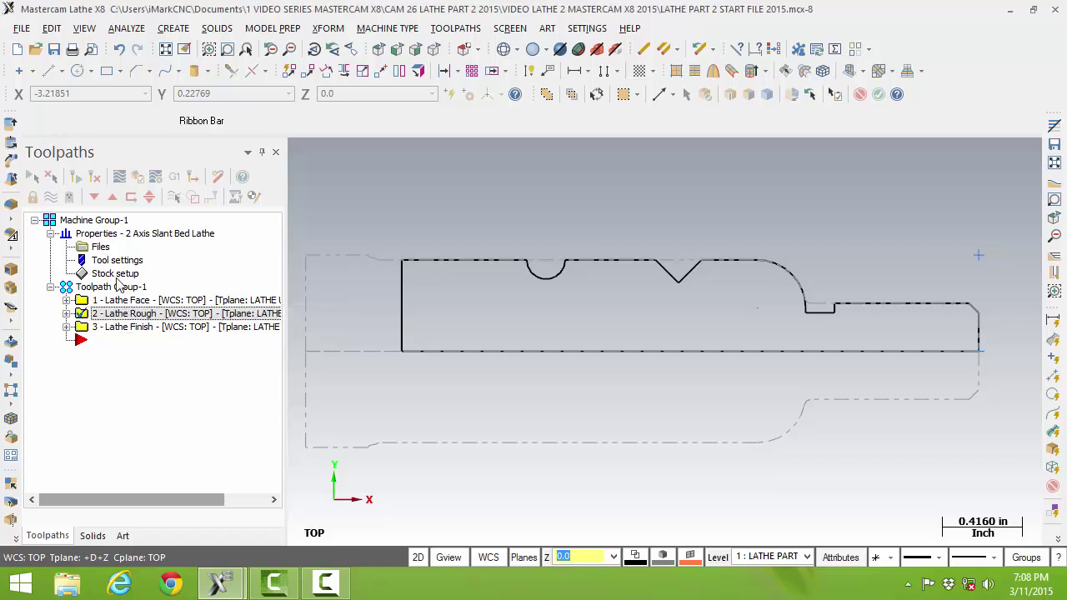
click(50, 200)
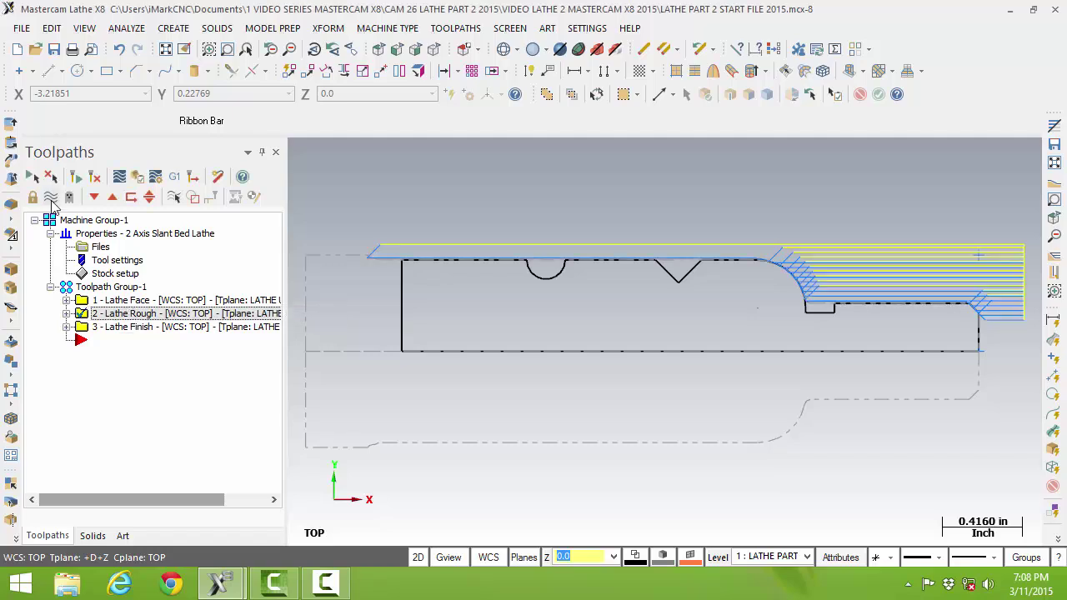
click(51, 198)
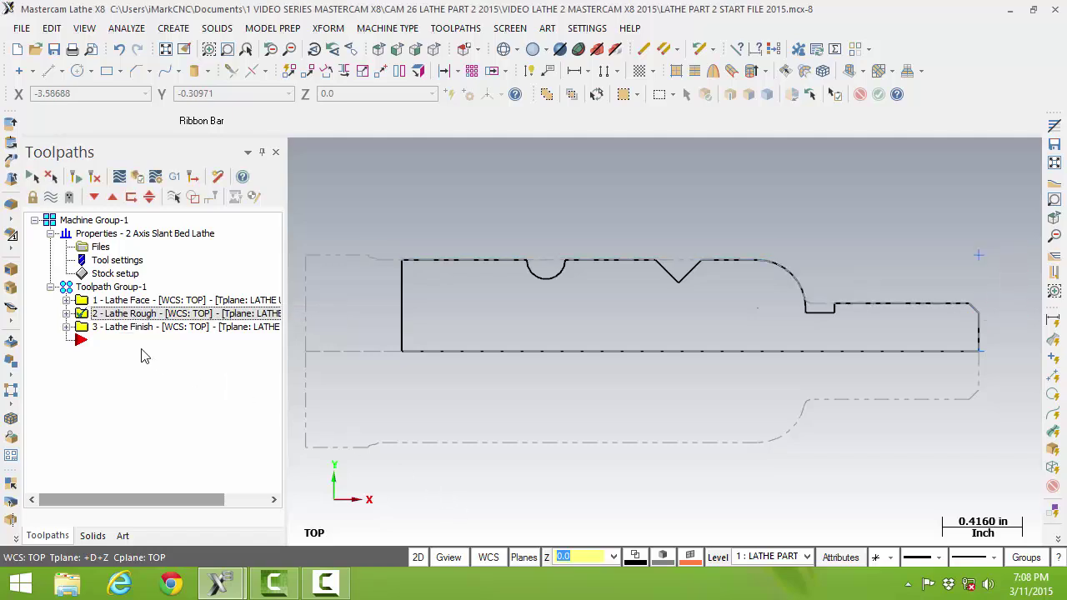
Place the operation insertion marker after operation 3, Lathe Finish
click(81, 342)
click(82, 341)
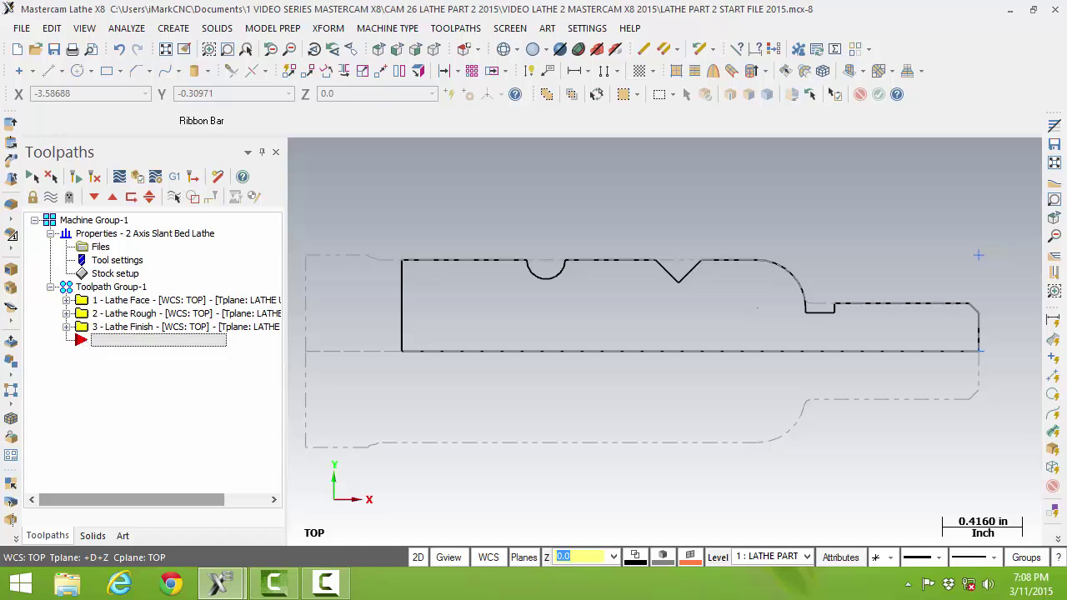
drag(81, 341, 80, 363)
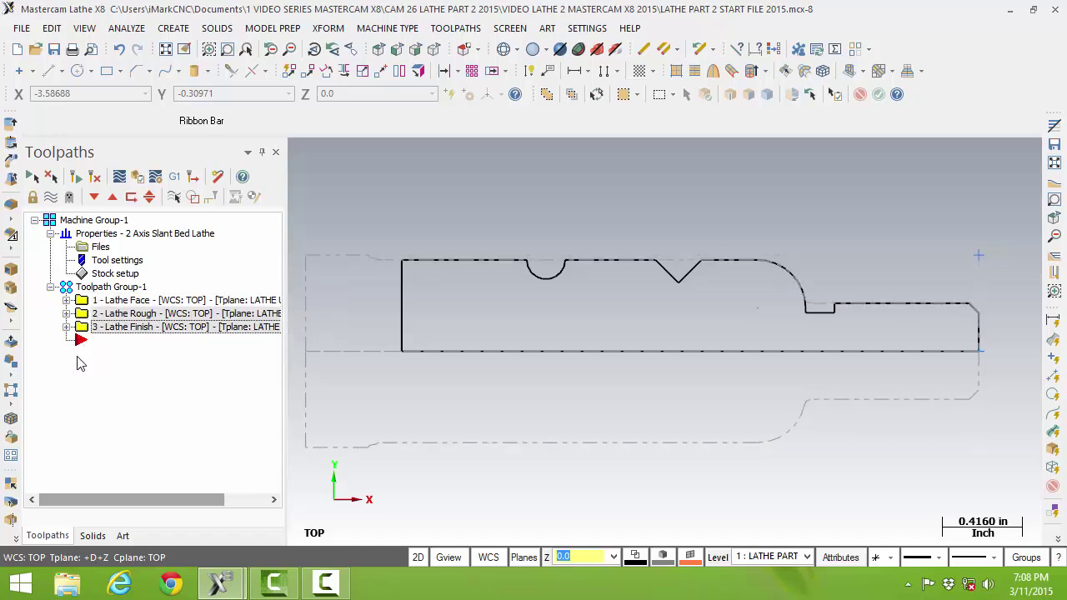
click(81, 343)
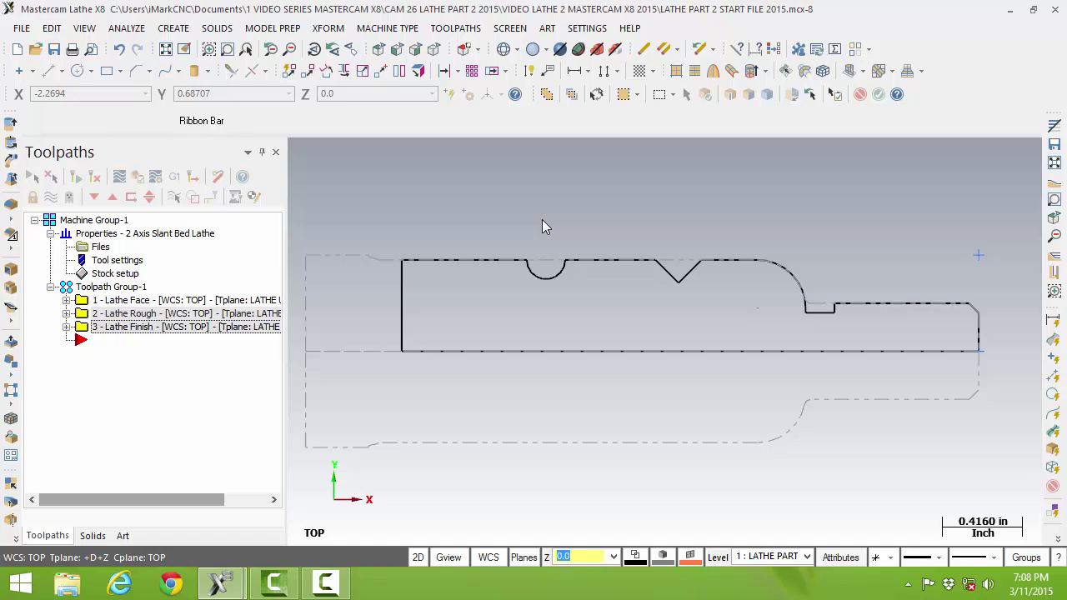
Create a Lathe Groove toolpath using the Chain groove definition
click(463, 30)
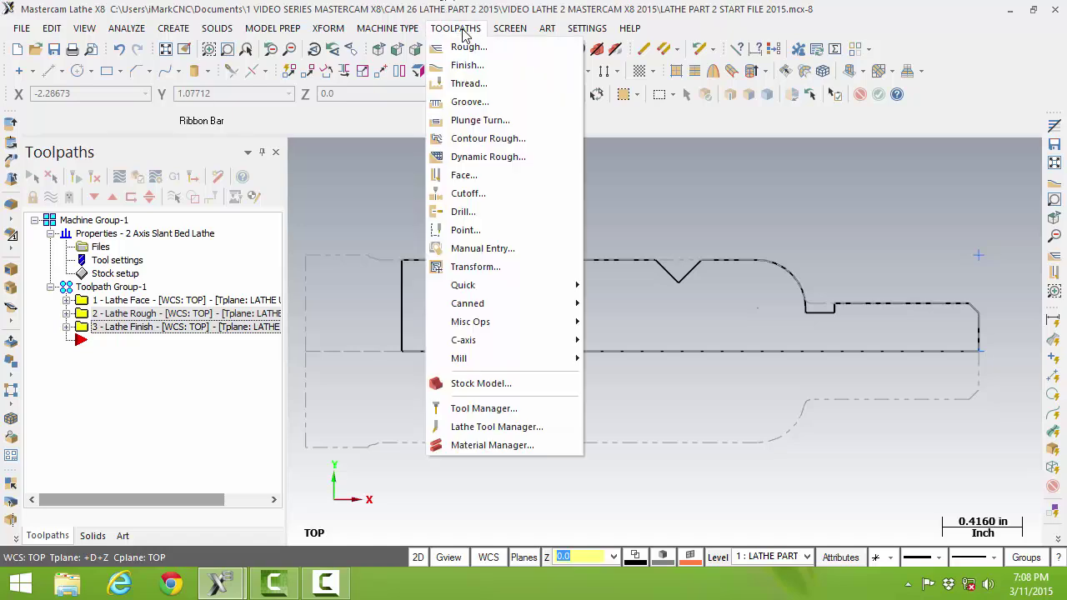
click(471, 103)
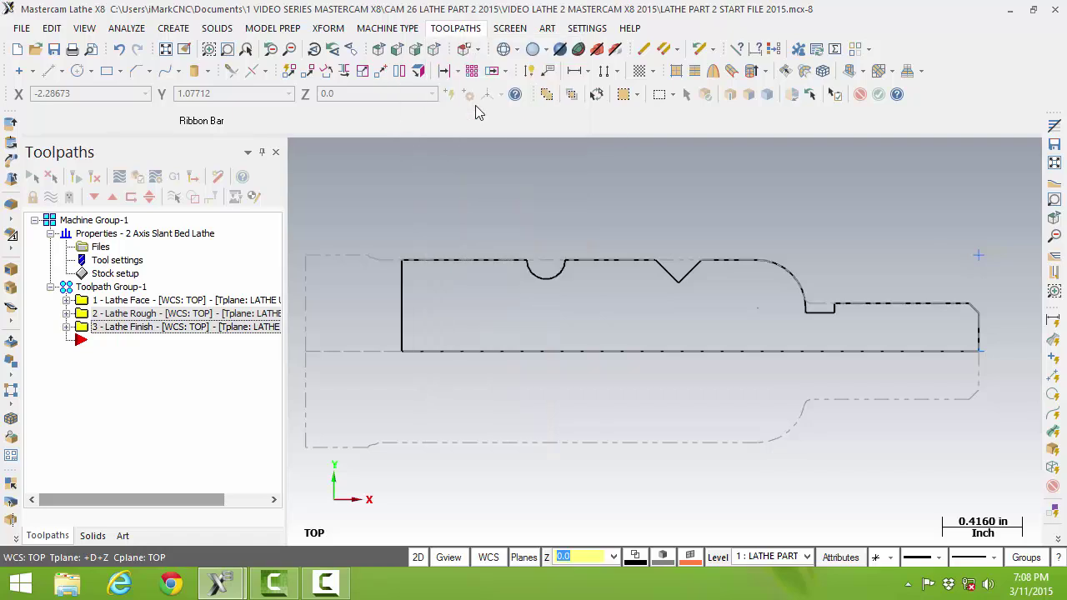
drag(332, 125, 494, 70)
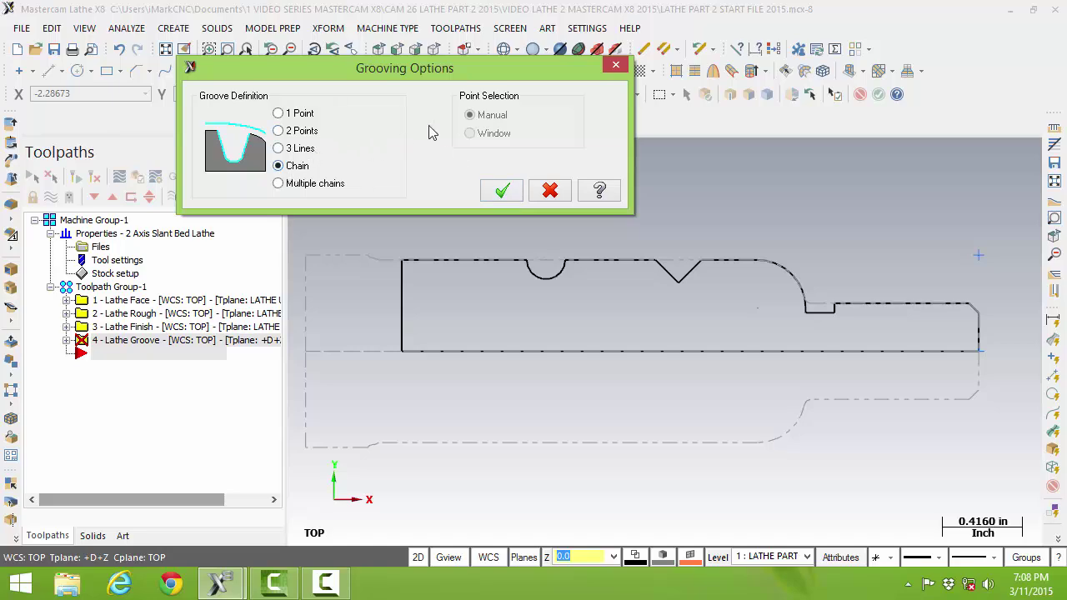
click(502, 191)
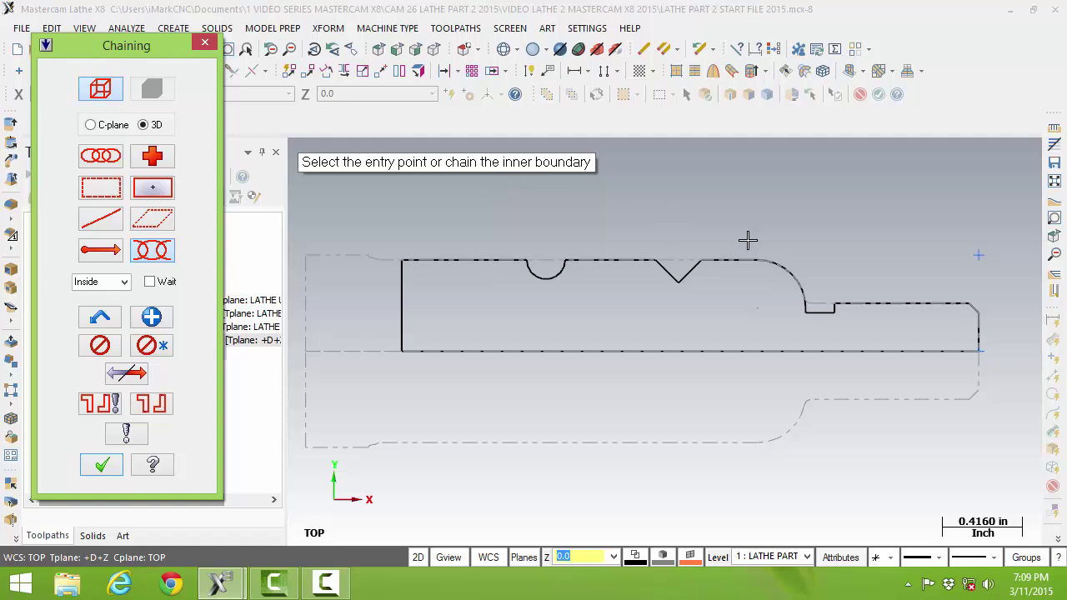
Chain the groove boundary from the undercut's short right wall through its floor to the large arc, and accept the chain
click(834, 307)
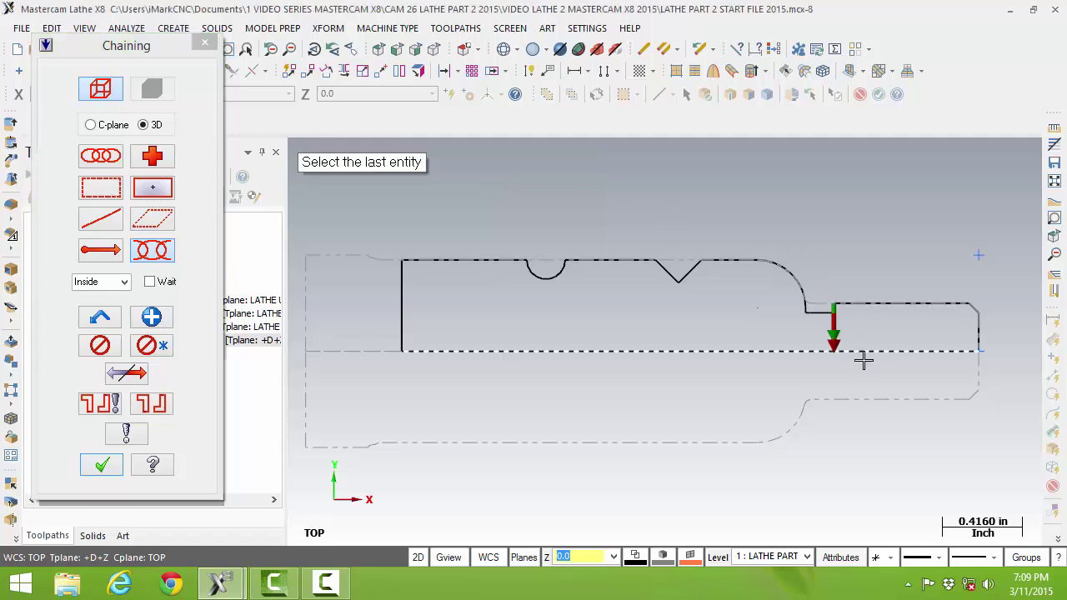
click(798, 273)
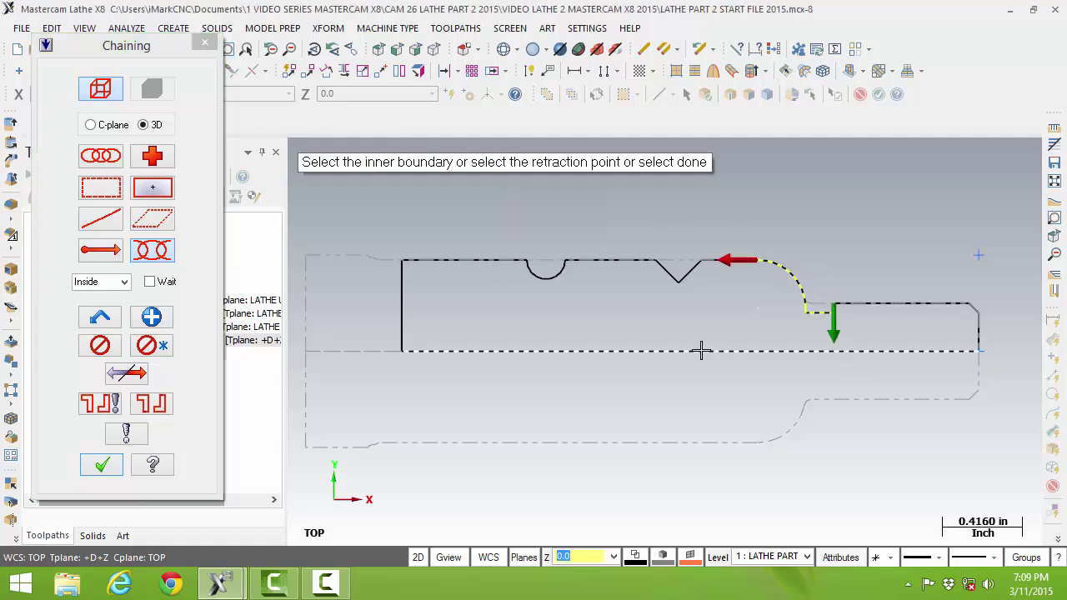
click(768, 266)
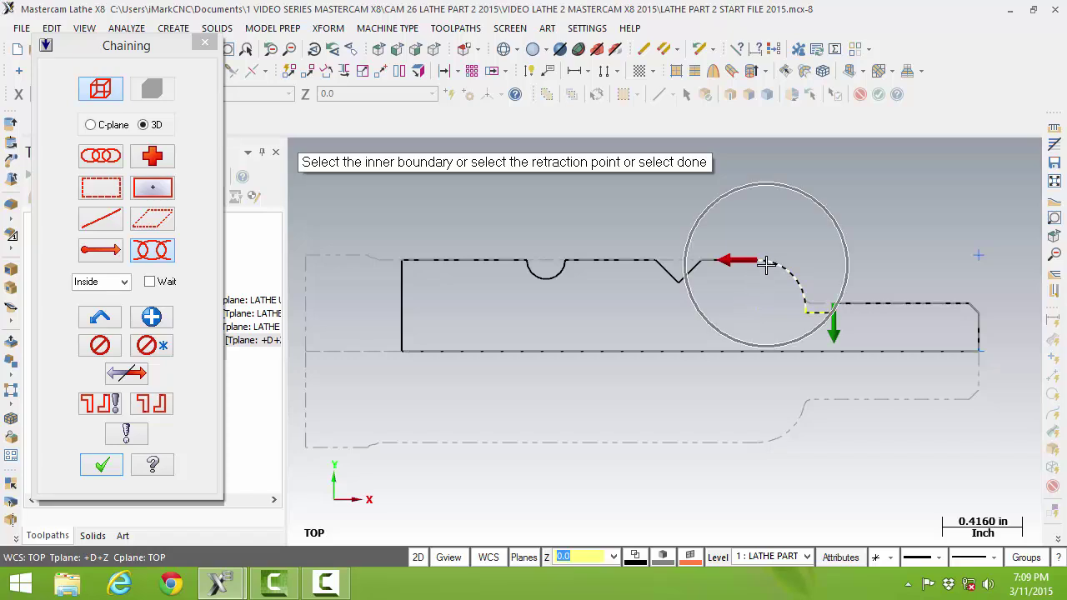
click(803, 296)
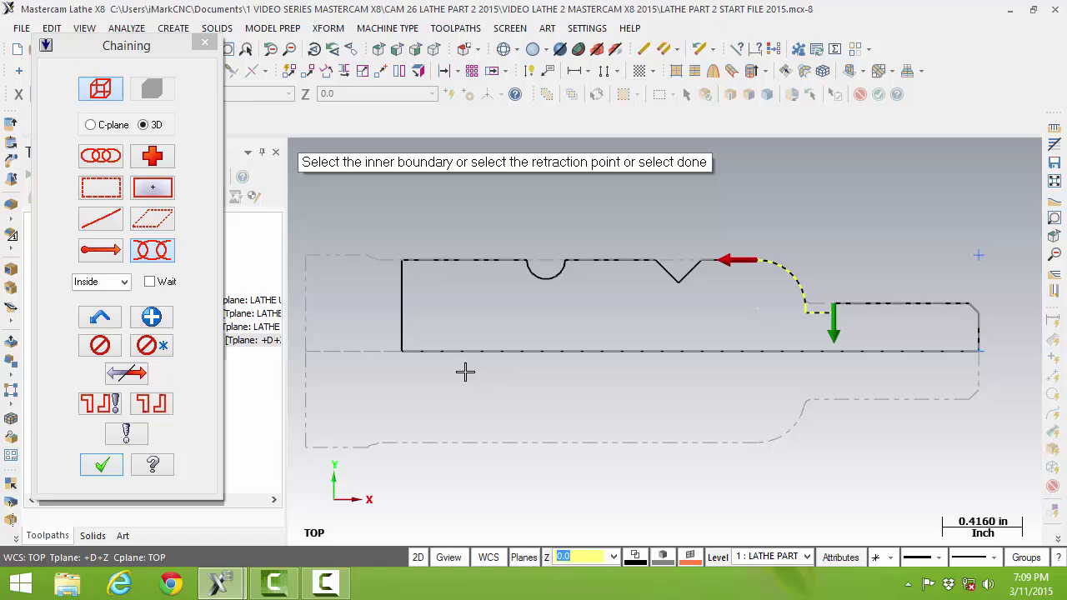
click(101, 467)
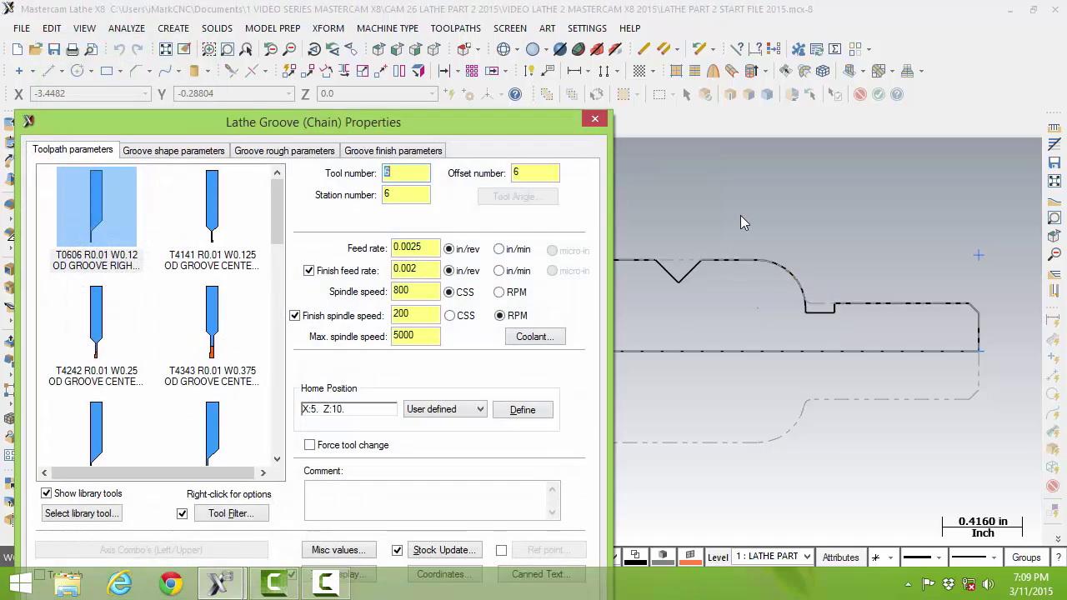
Select tool T4444 R0.01 W0.125 OD Groove Right - Narrow for the groove toolpath
click(105, 219)
mouse_move(104, 219)
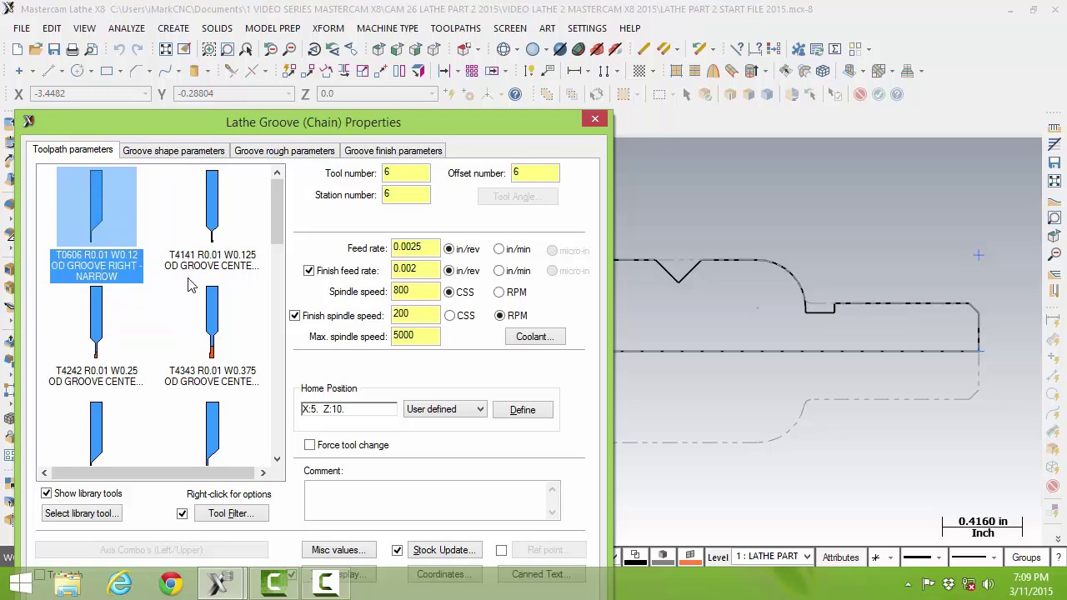
drag(282, 233, 282, 271)
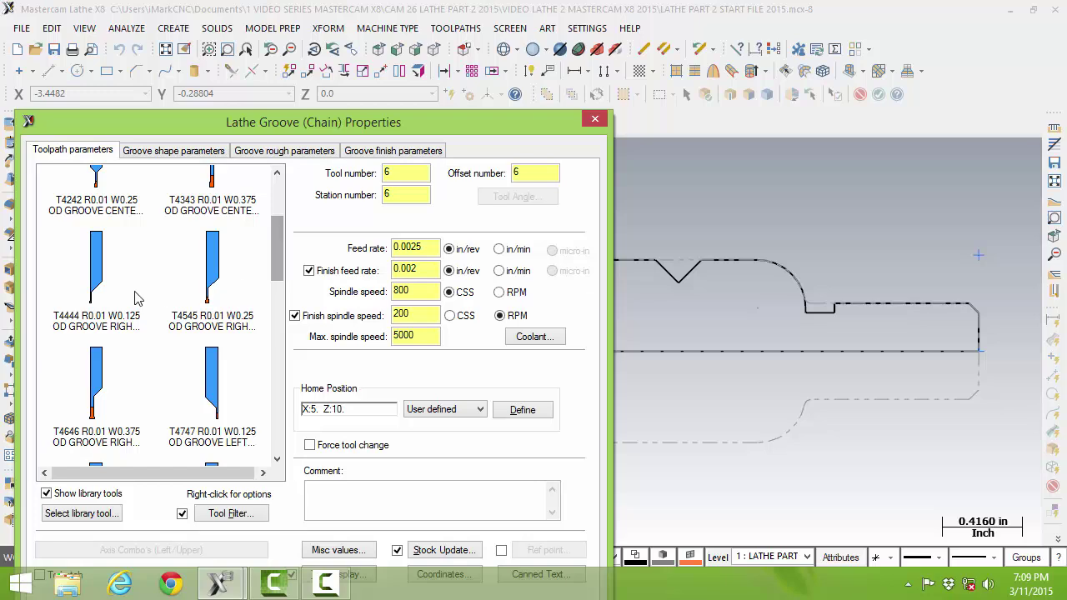
click(132, 294)
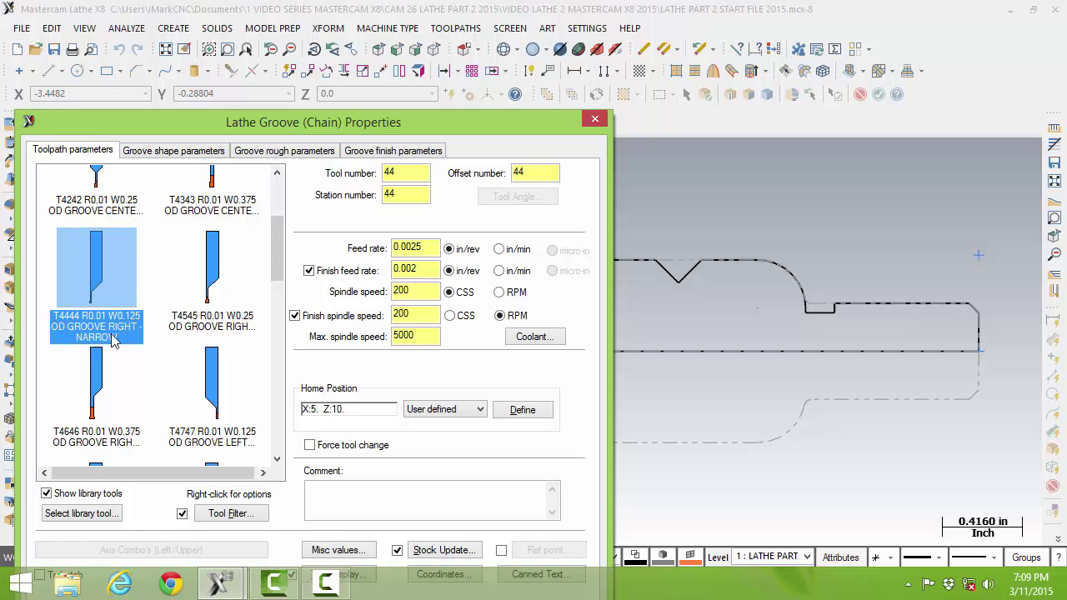
Open the selected T4444 tool's definition for editing and review its Grooving / Parting tool type
right_click(100, 277)
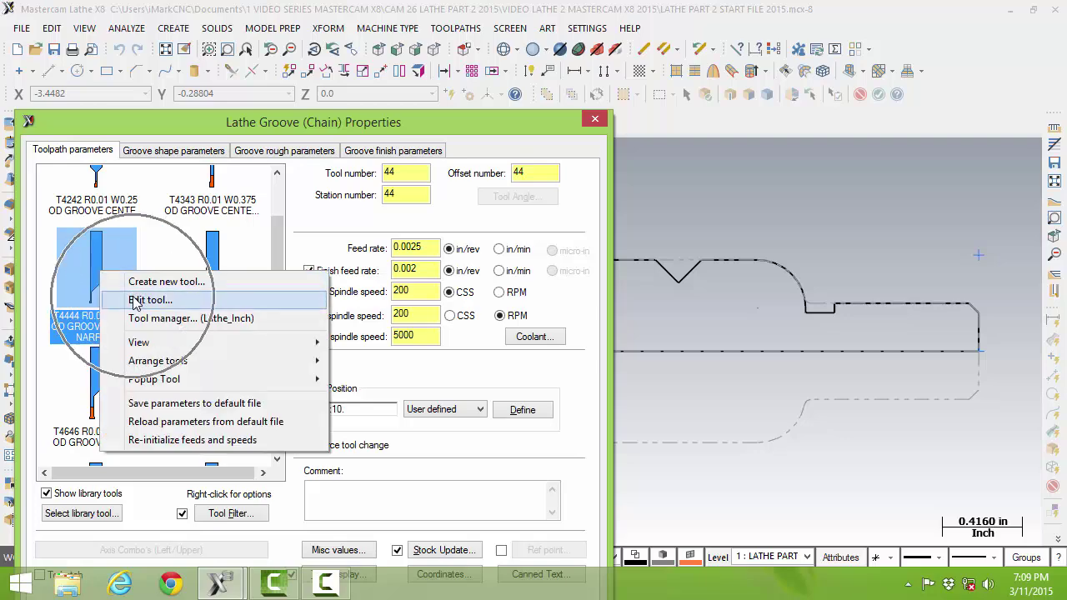
click(138, 300)
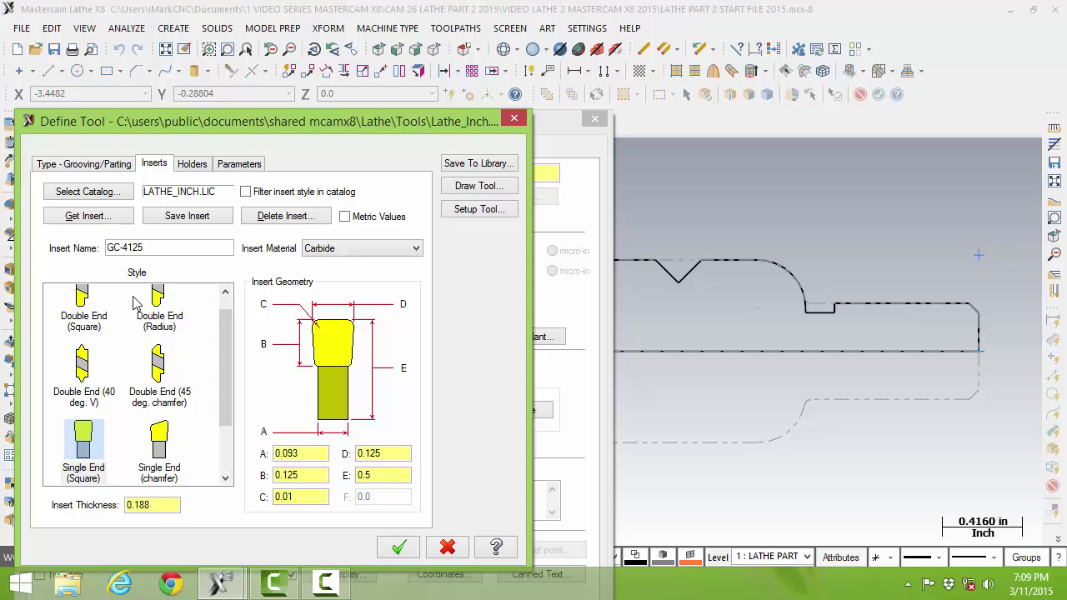
drag(249, 131, 317, 31)
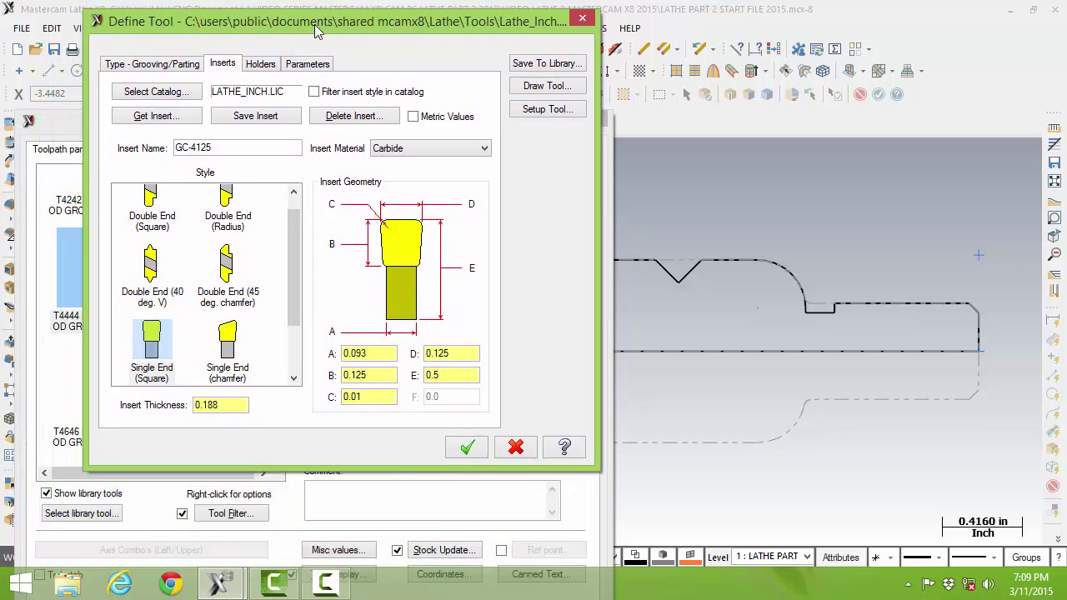
click(167, 67)
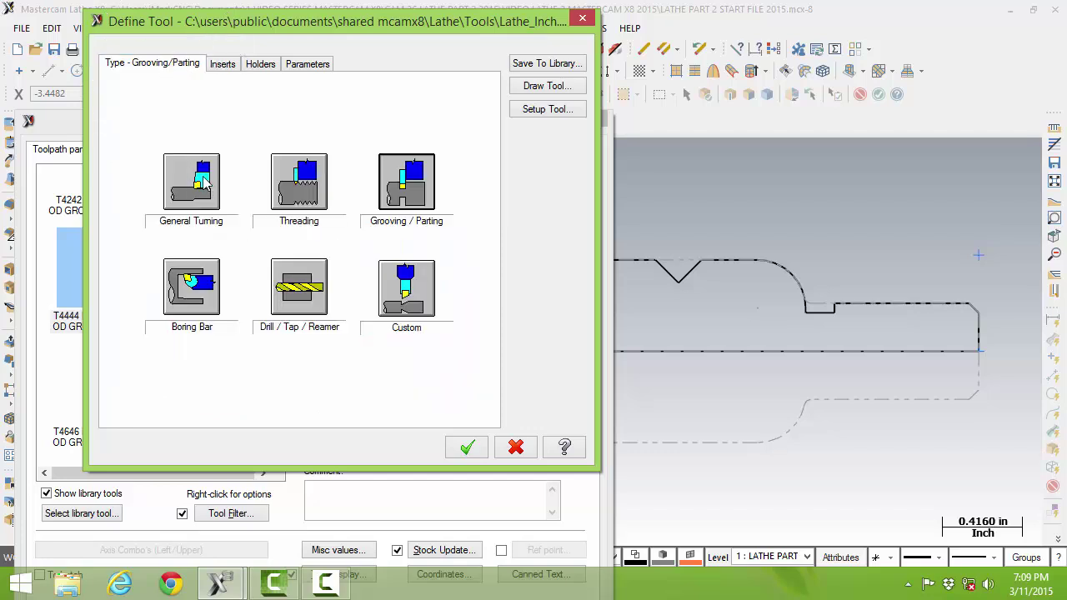
click(414, 196)
click(414, 196)
Review the grooving insert and holder geometry, and set the insert's width D to 0.119
click(221, 65)
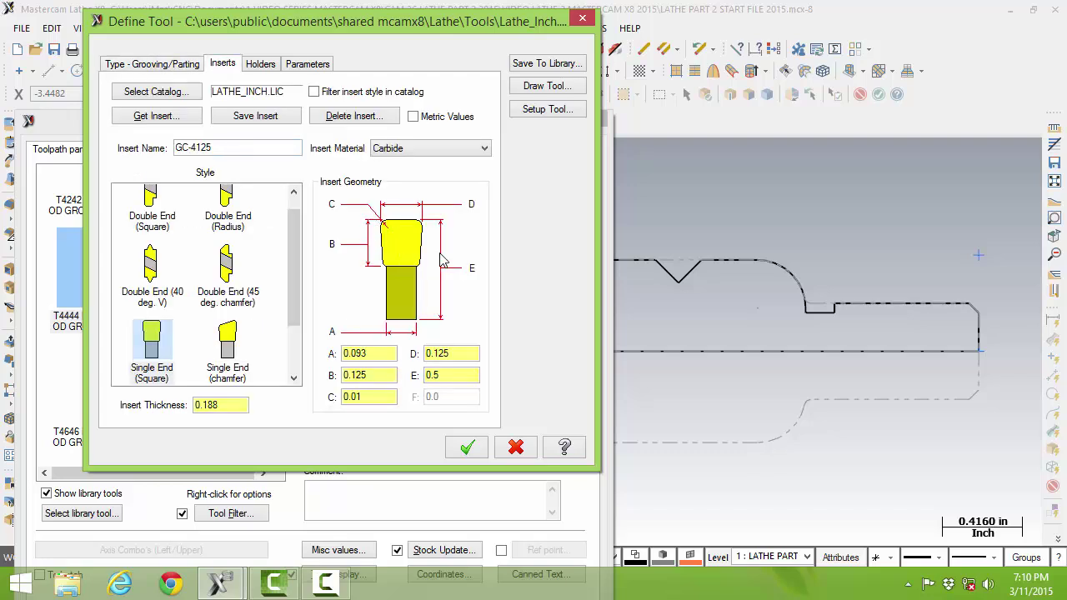
click(423, 225)
click(385, 227)
click(261, 67)
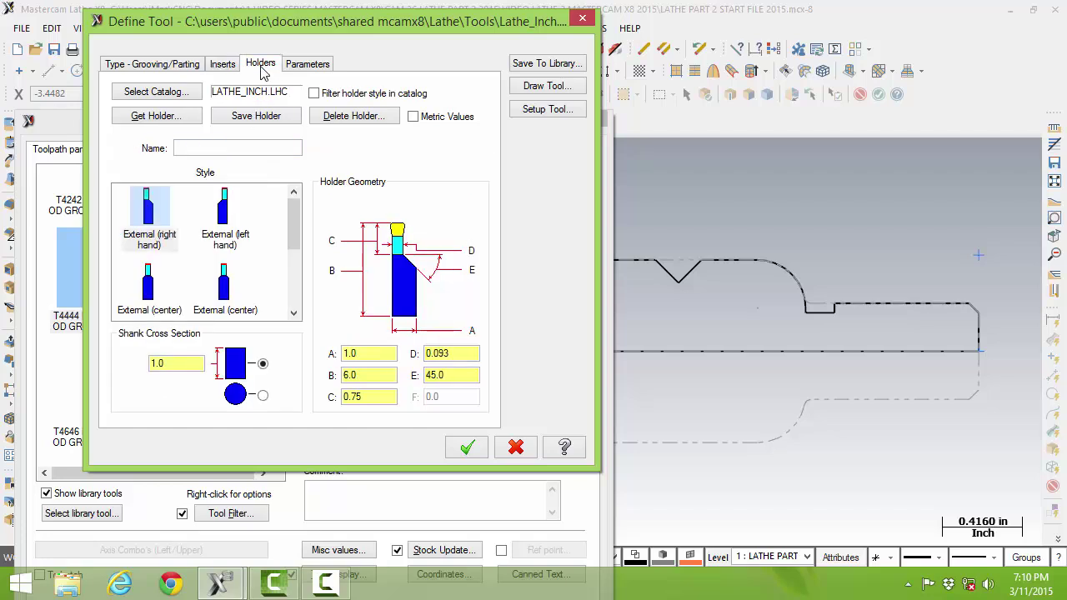
click(469, 247)
click(230, 67)
click(464, 354)
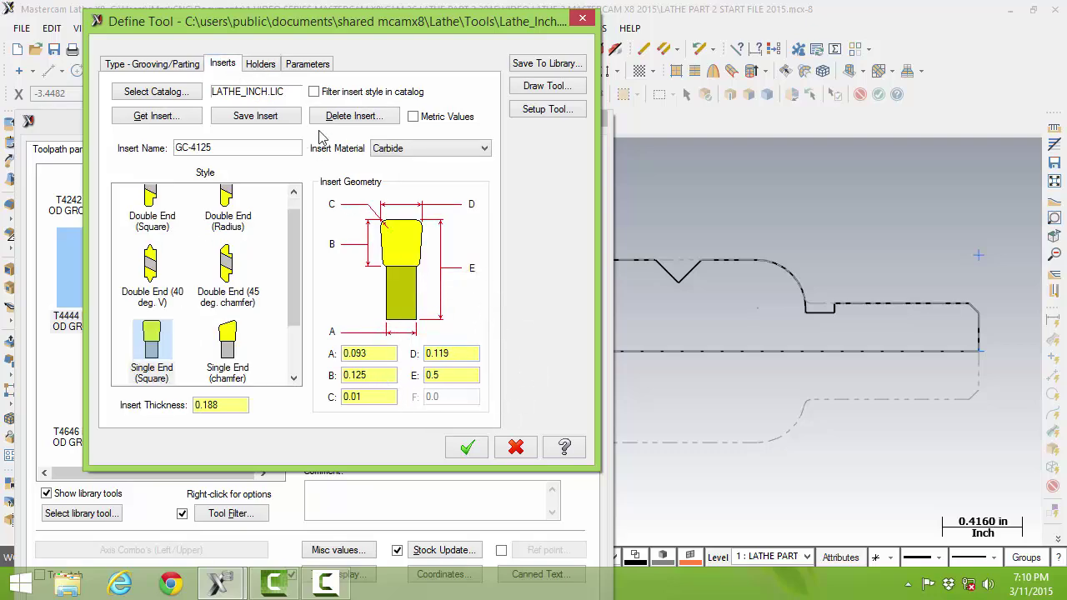
Review the External (right hand) holder's geometry, checking its neck width D against the narrowed insert
click(263, 65)
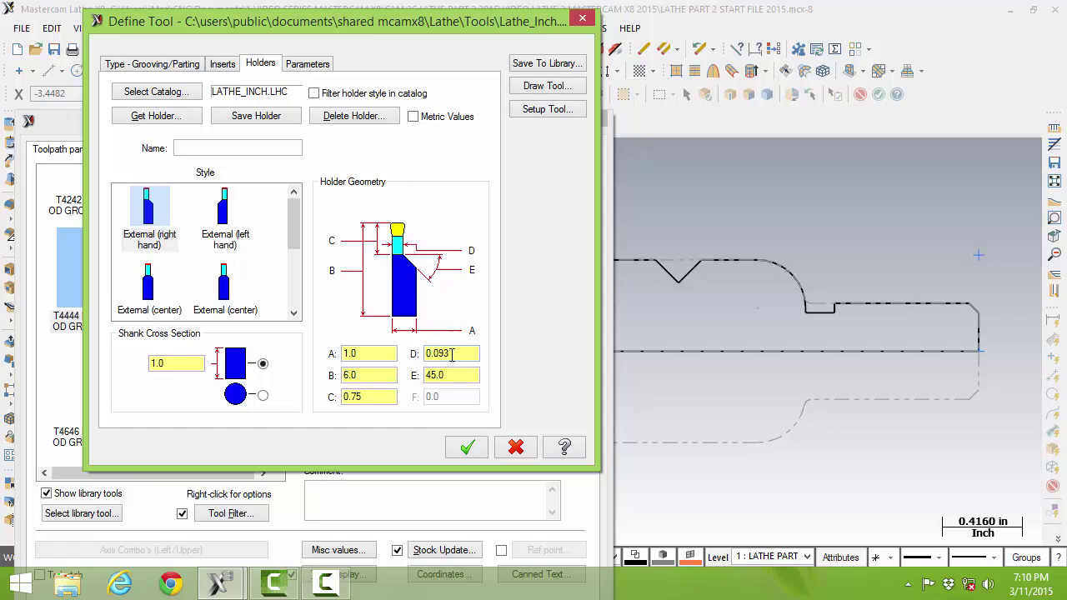
drag(451, 354, 436, 353)
text(90)
click(308, 64)
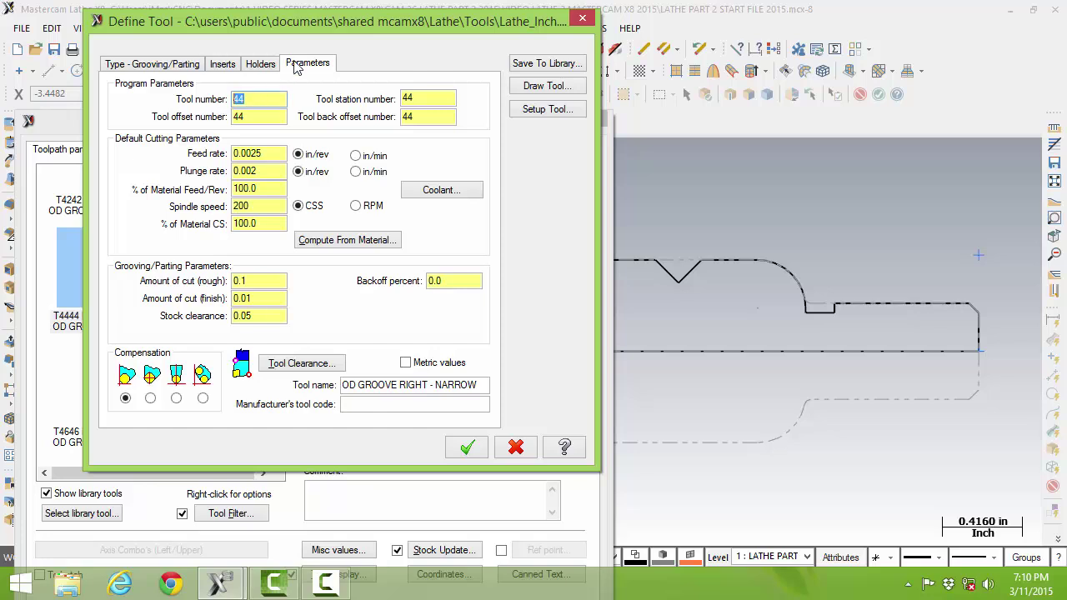
click(223, 64)
click(254, 65)
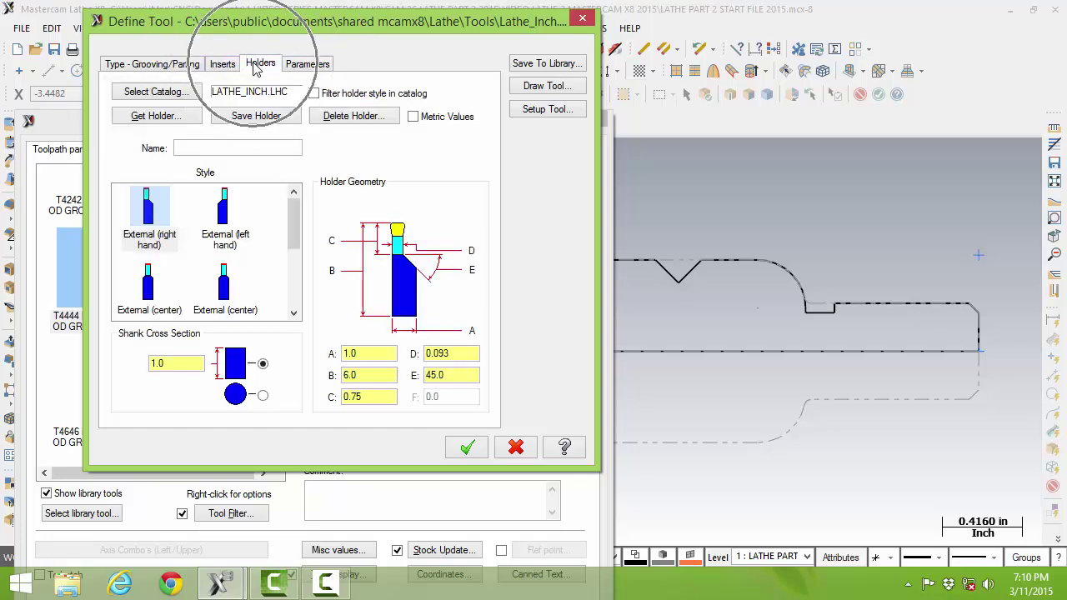
Set the groove tool's number, offset, station and back offset numbers to 6
click(320, 65)
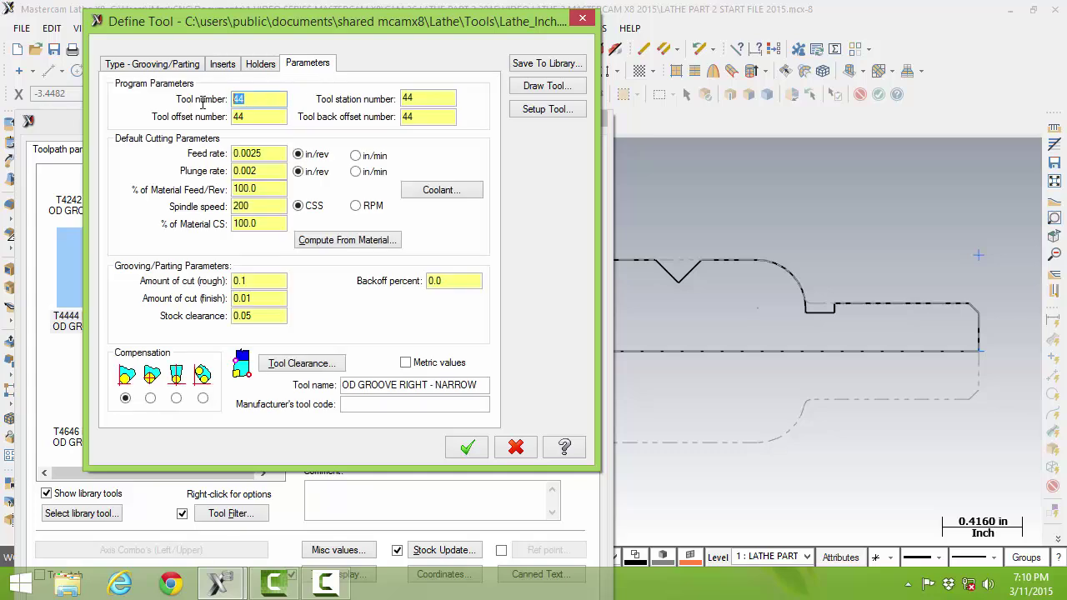
key(Tab)
text(6)
key(Tab)
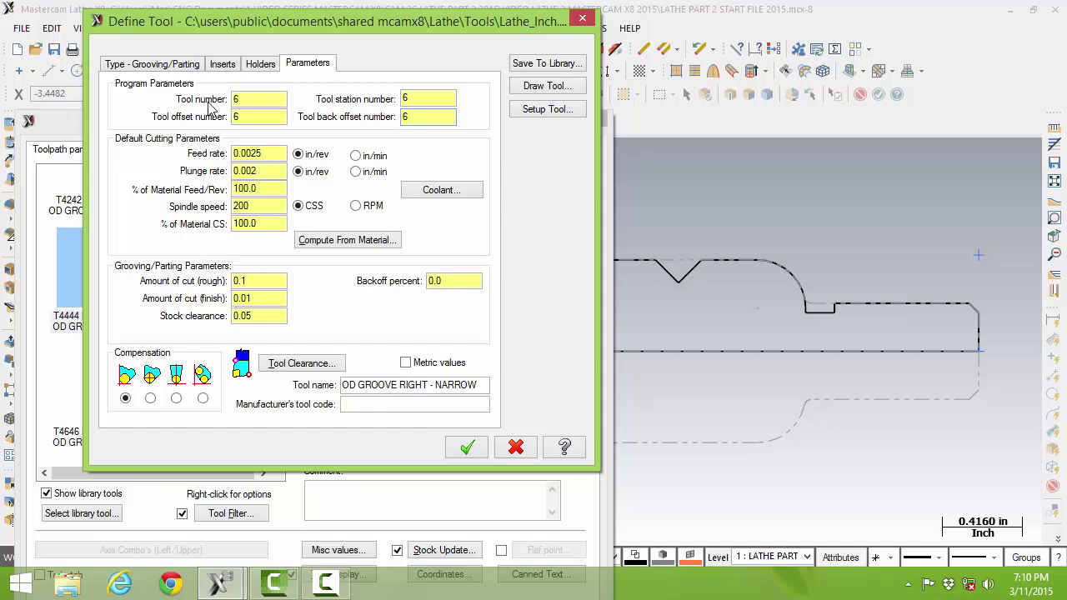
Set the tool's default feed rate to 0.002 in/rev and its spindle speed to 1500 CSS
click(277, 153)
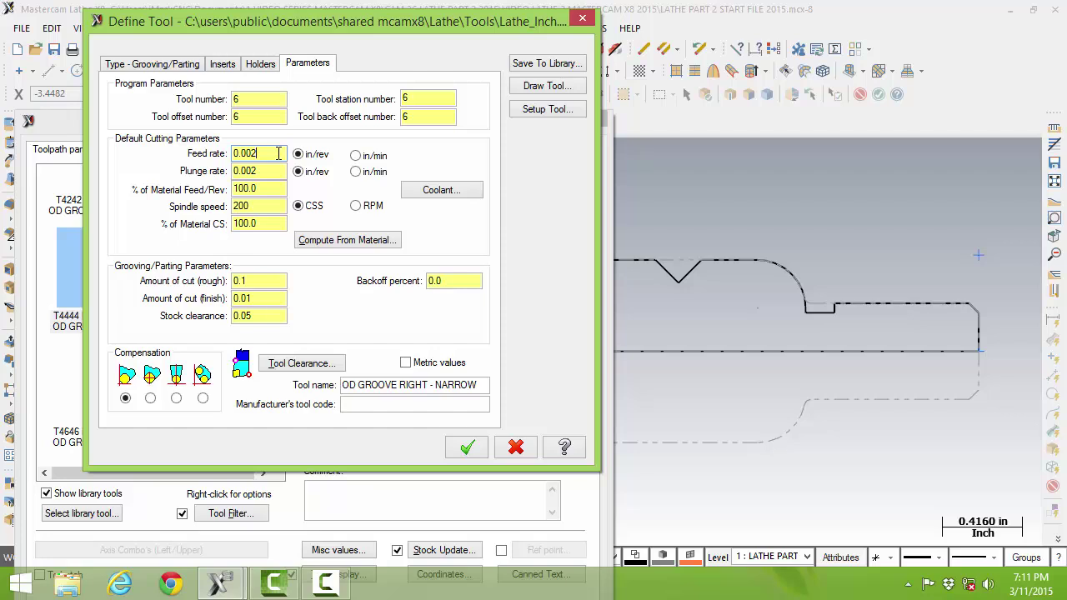
double_click(272, 208)
text(15)
Turn Flood coolant On in the groove tool's definition and accept the coolant settings
click(429, 192)
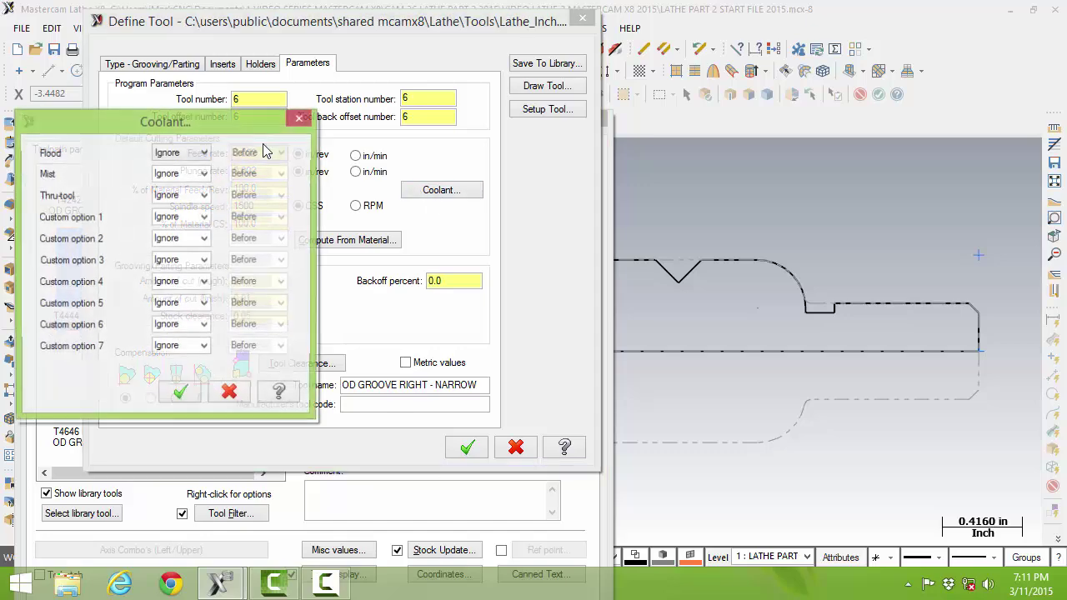
click(192, 154)
click(192, 174)
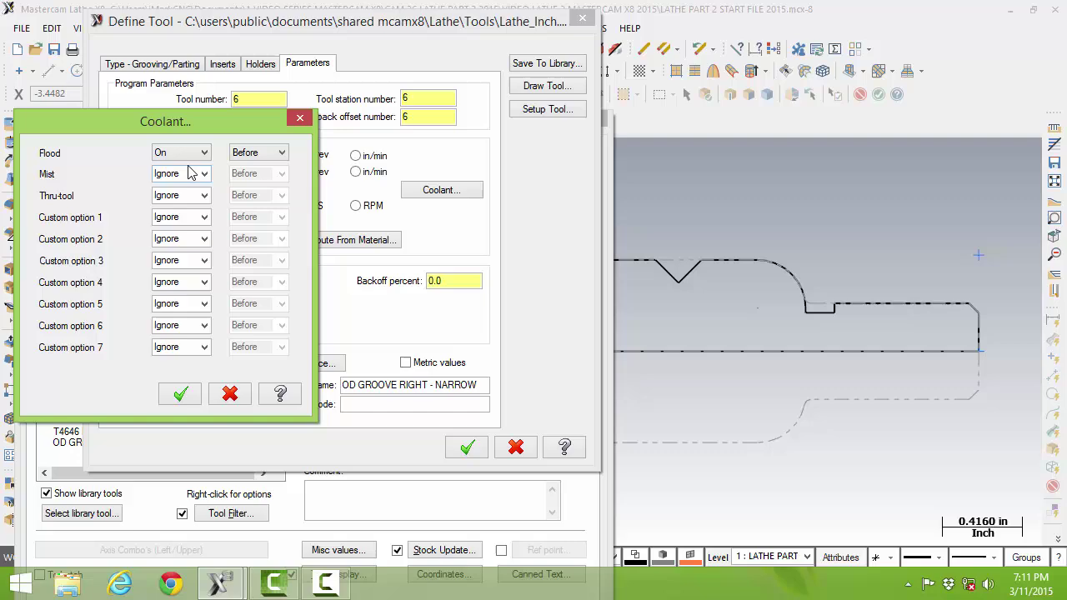
click(172, 396)
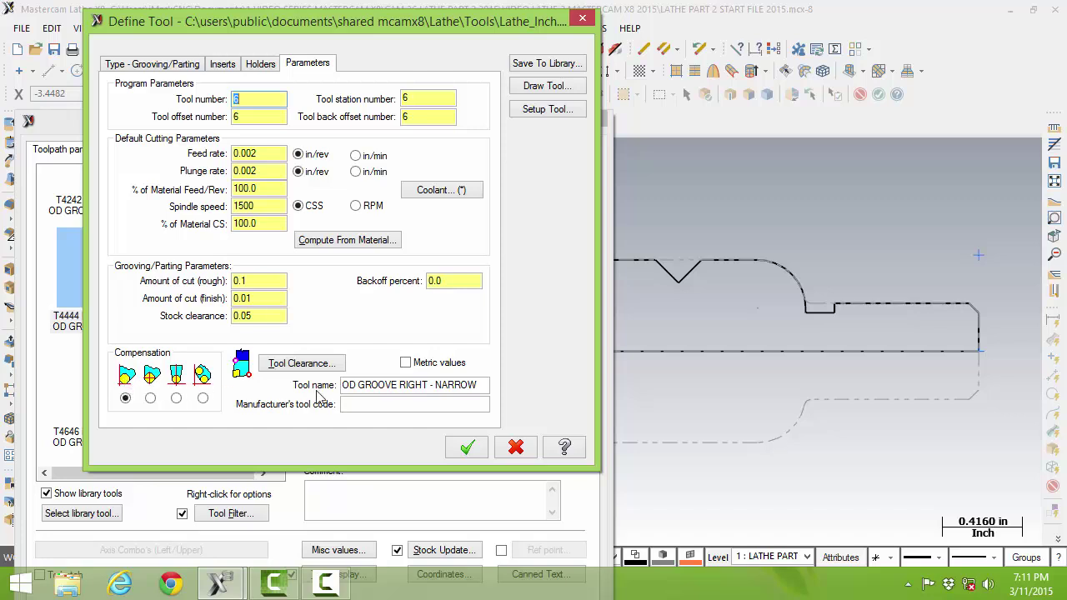
Rename the tool OD GROOVE RIGHT - FCC .119, save it to the existing Lathe_Inch library, and accept the tool definition
drag(481, 384, 429, 377)
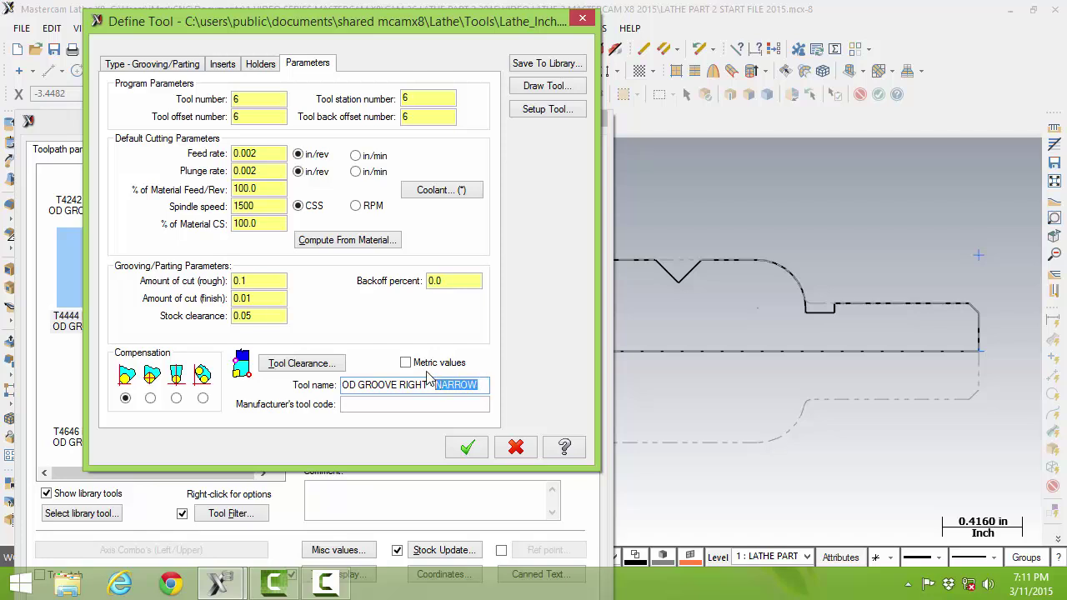
text(FCC .119)
click(547, 64)
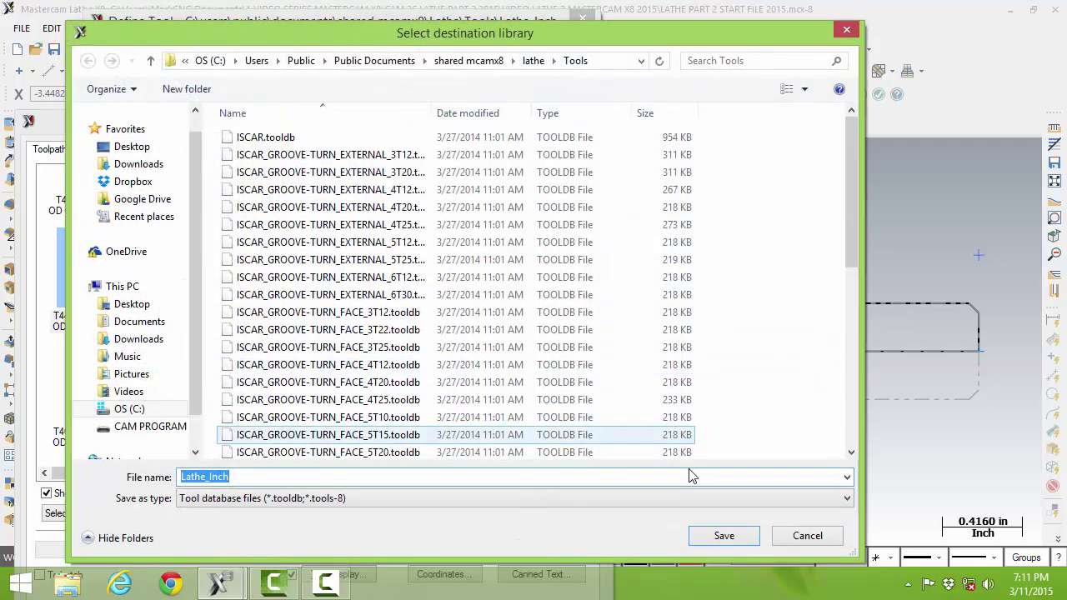
click(722, 541)
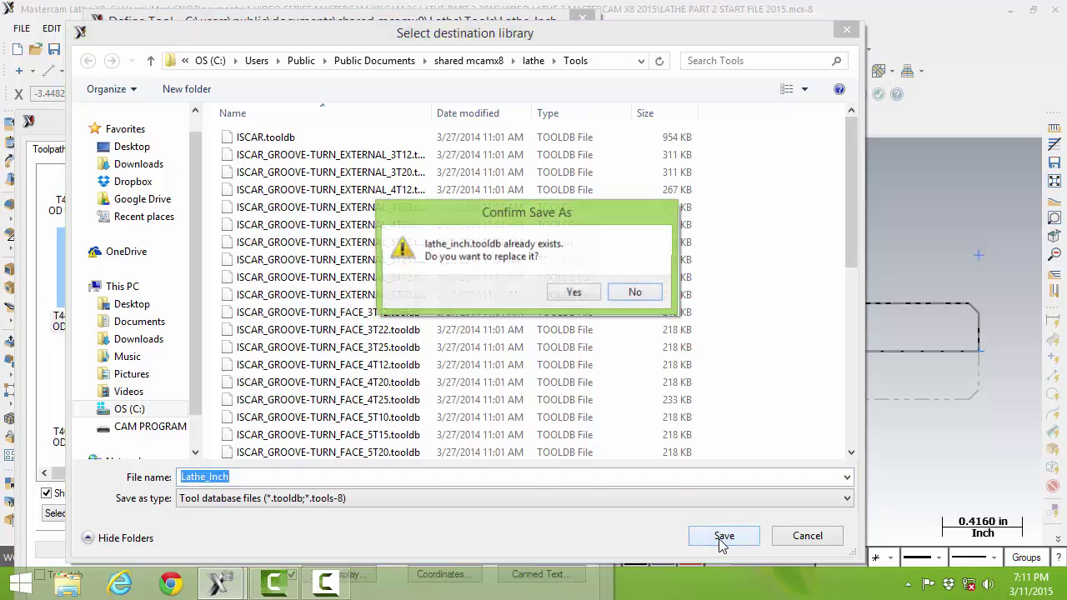
click(573, 293)
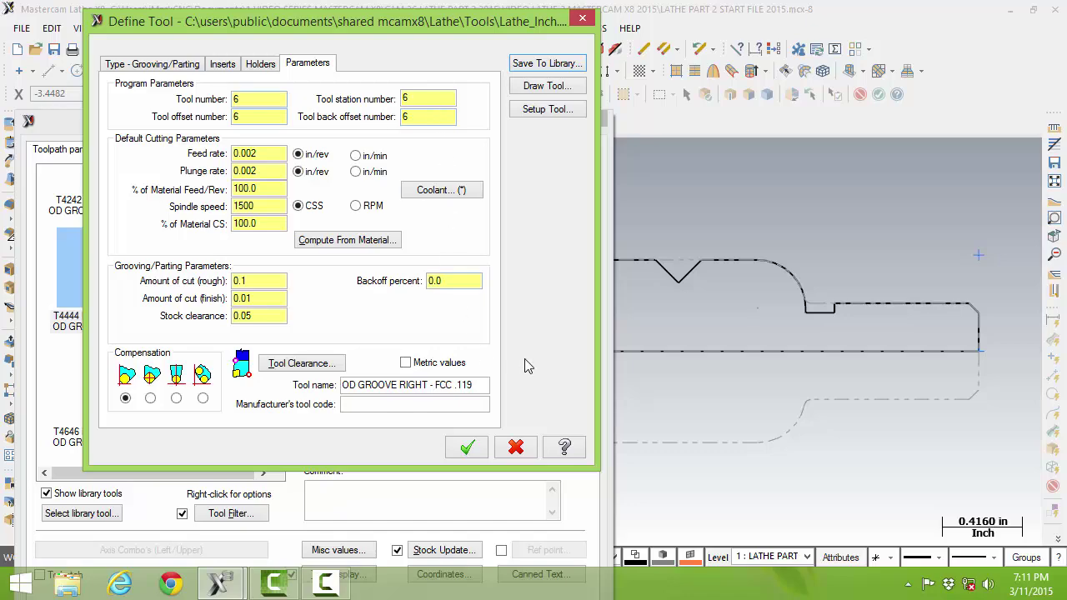
click(468, 449)
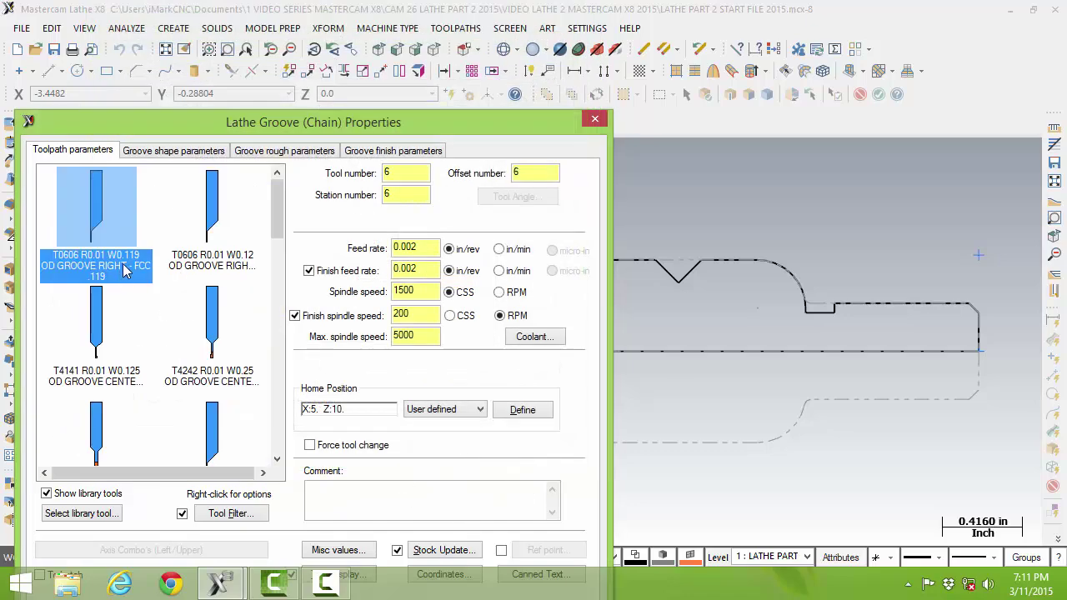
Set the groove toolpath's maximum spindle speed to 2500
mouse_move(150, 277)
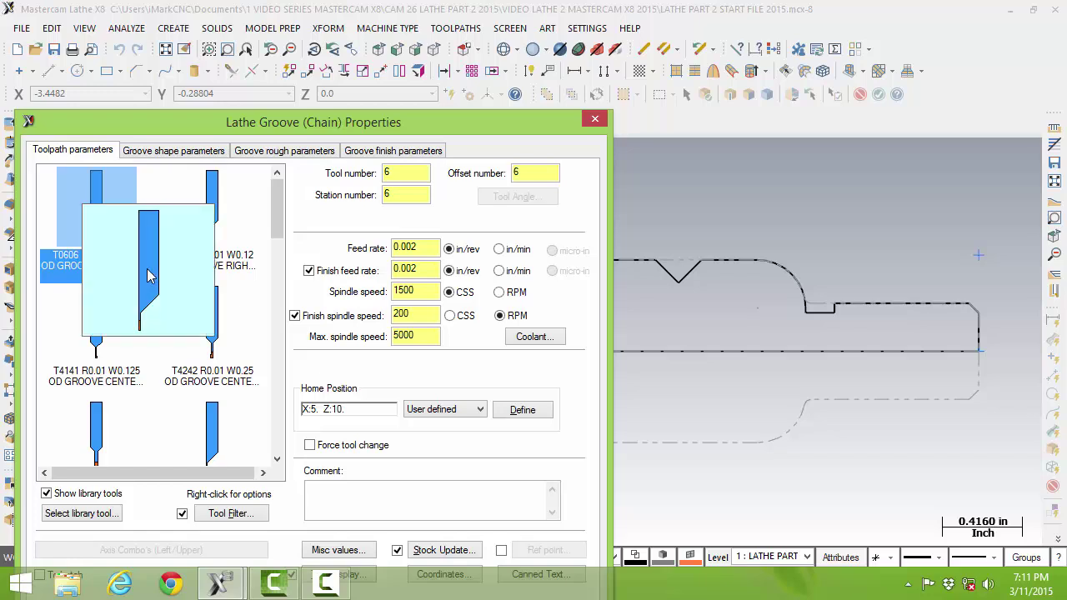
mouse_move(108, 217)
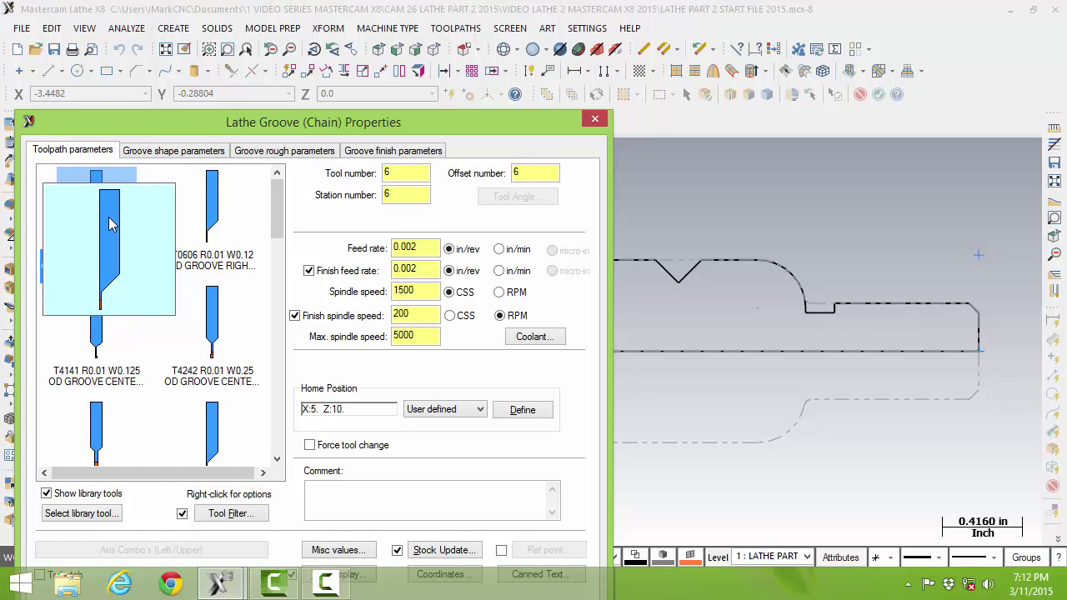
click(428, 337)
double_click(418, 335)
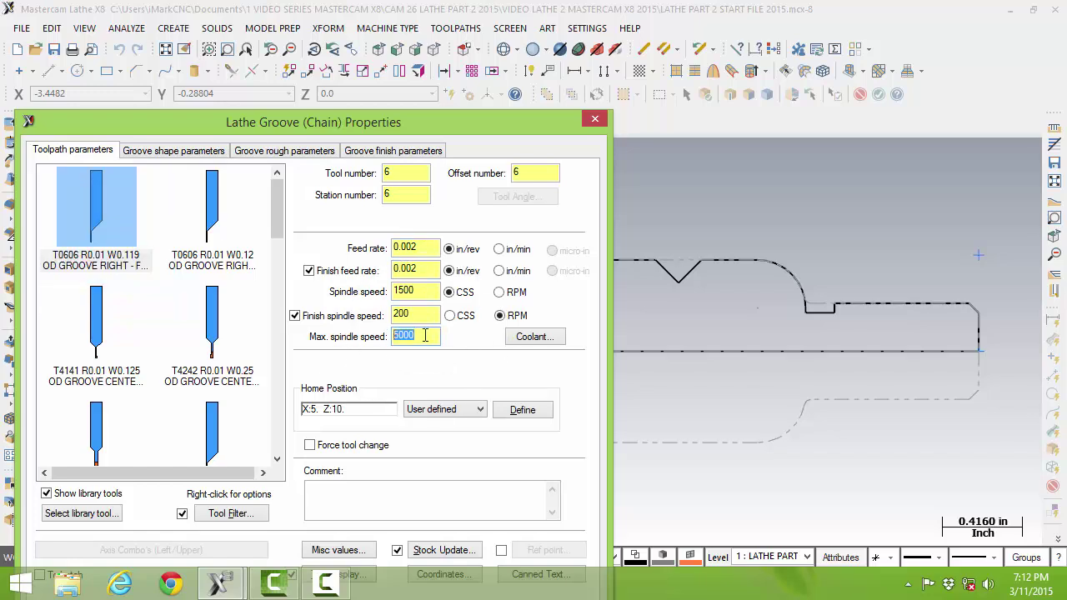
text(2500)
key(Tab)
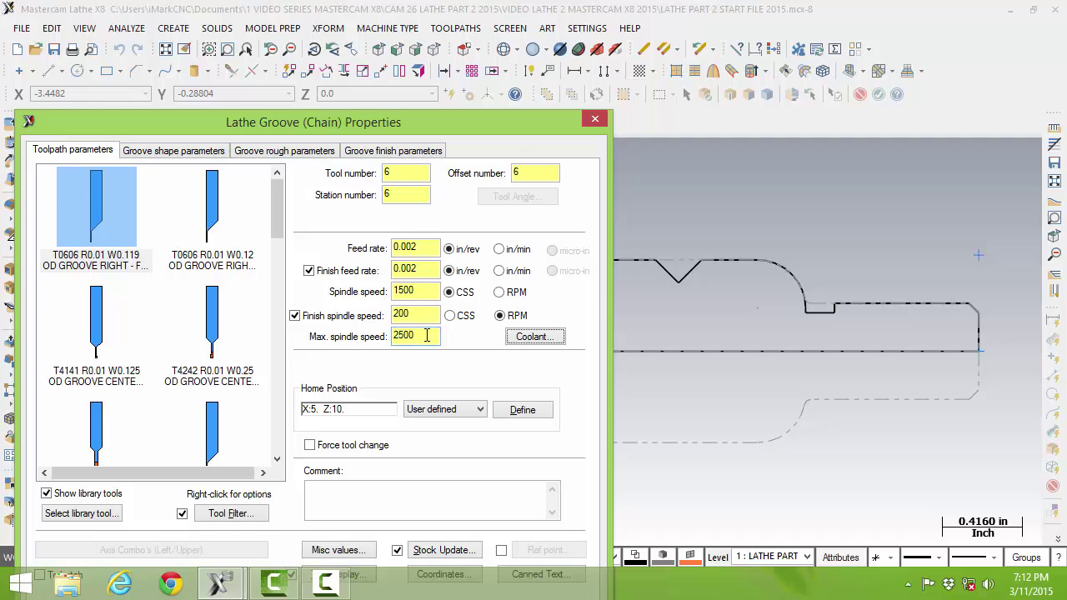
Turn Flood coolant On for the groove toolpath and accept the coolant settings
key(Return)
click(200, 153)
click(192, 175)
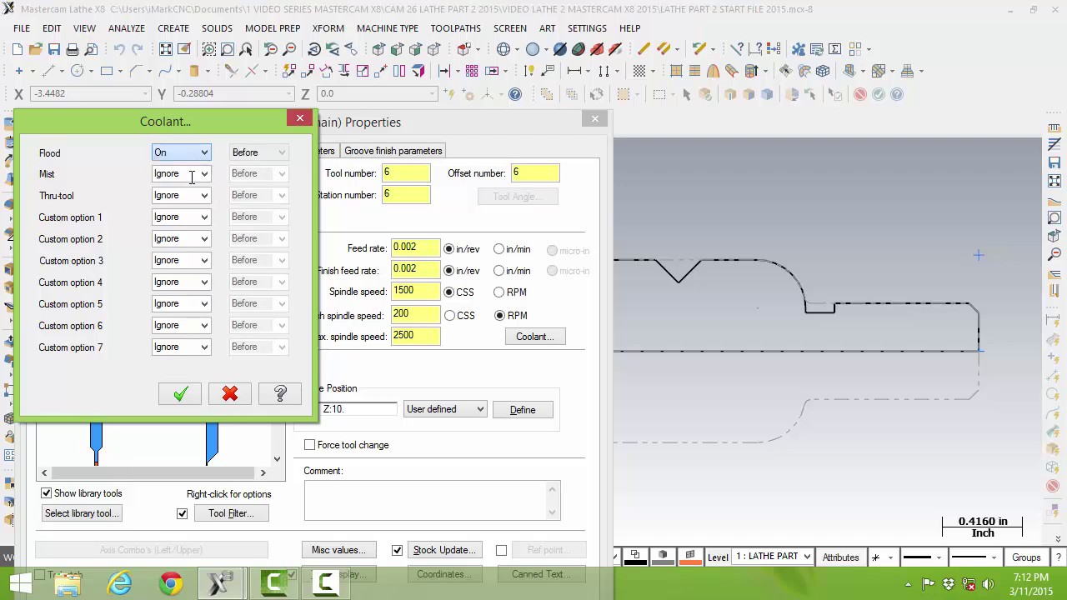
click(180, 394)
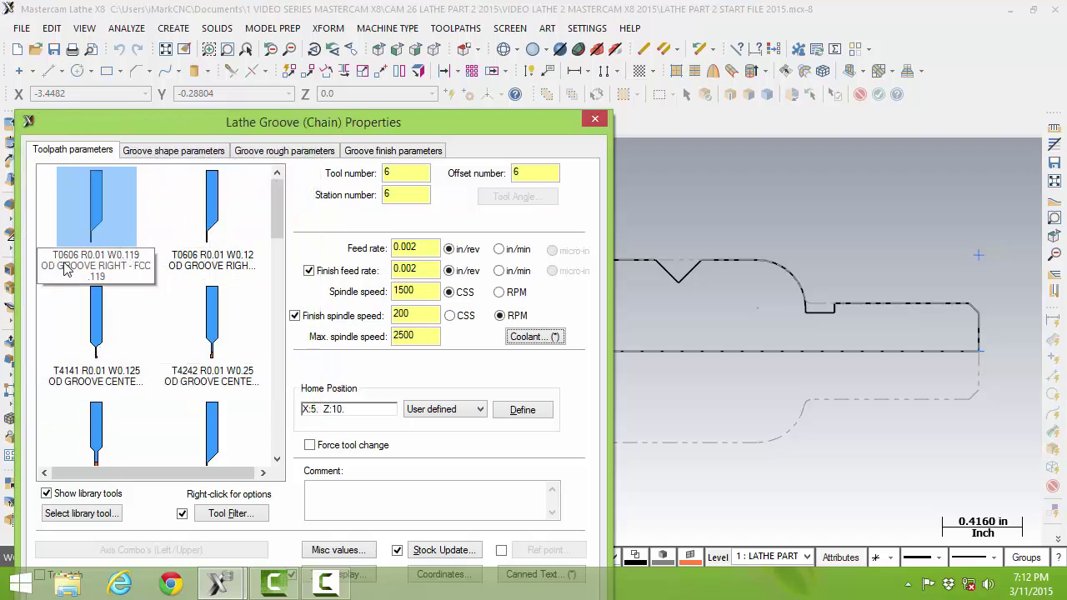
Review the groove shape settings and compare the Positive, Negative, Bi-Directional and Chain Direction rough cut directions, ending on Bi-Directional
click(180, 153)
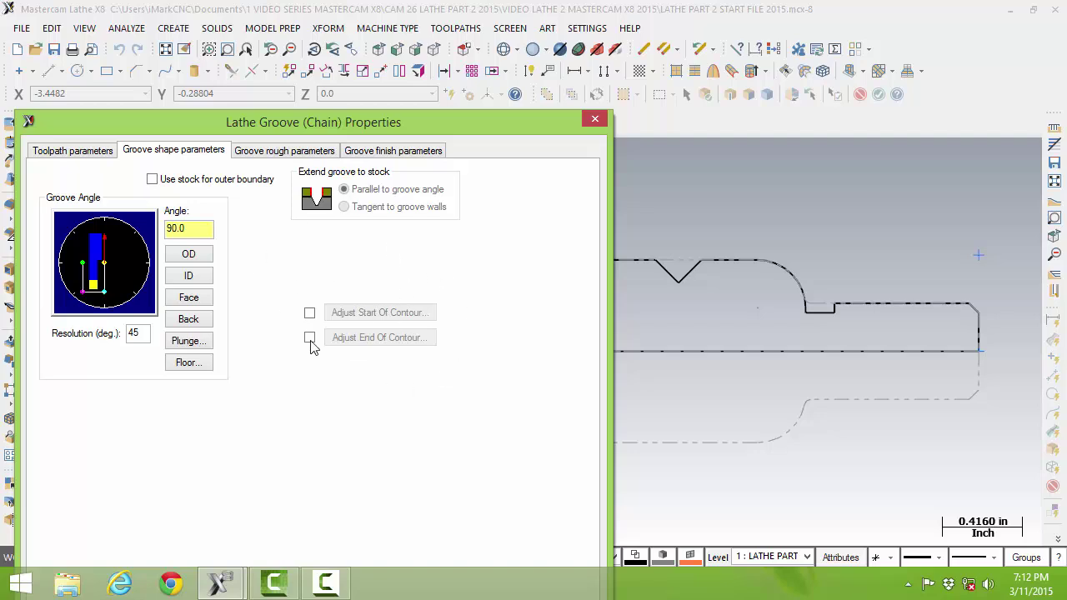
click(291, 151)
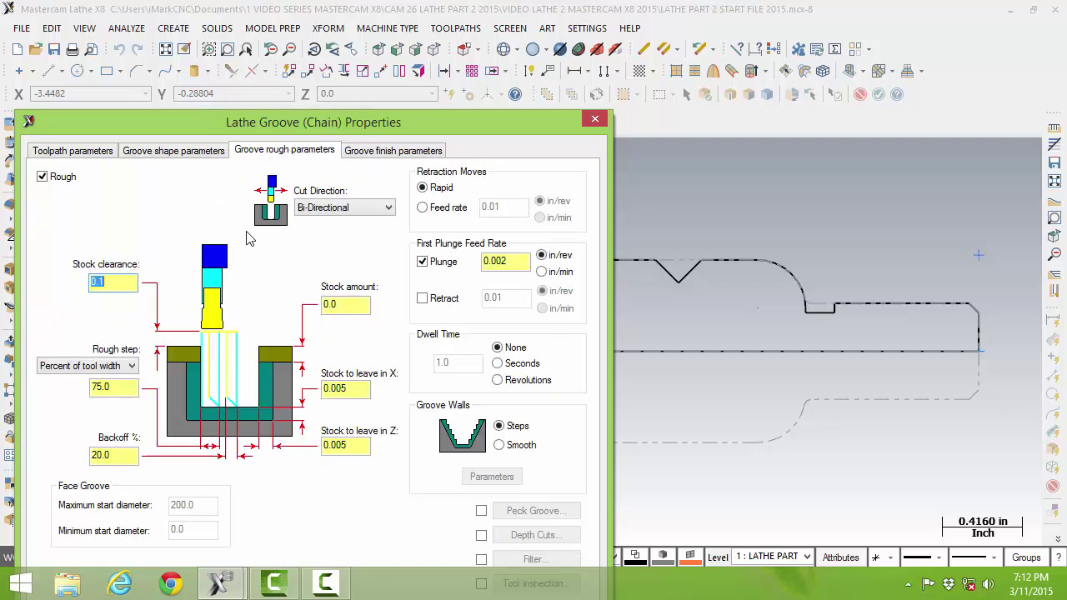
click(367, 209)
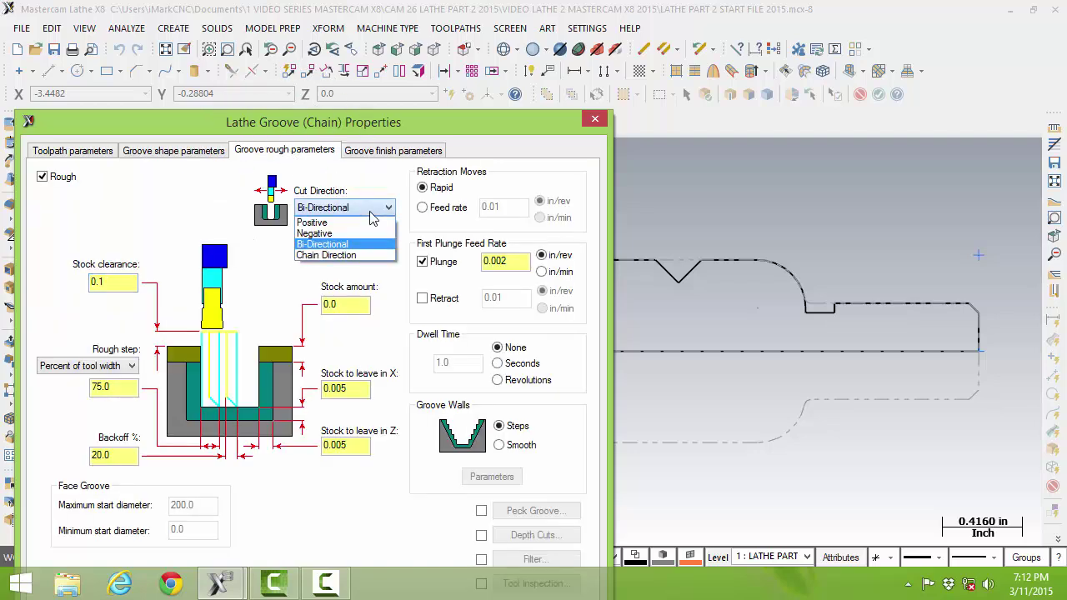
click(333, 223)
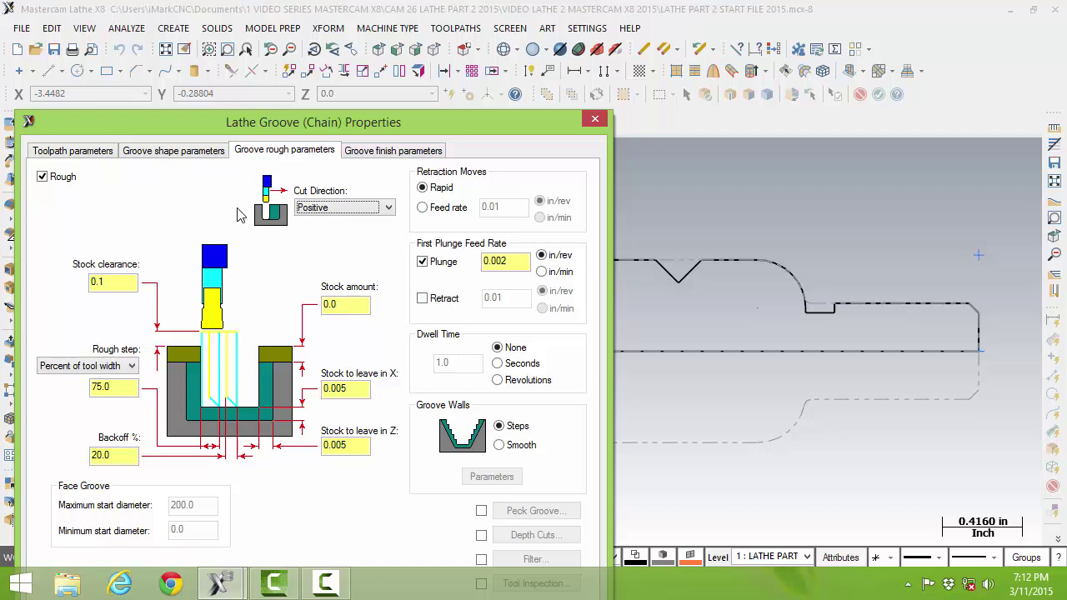
click(389, 208)
click(338, 233)
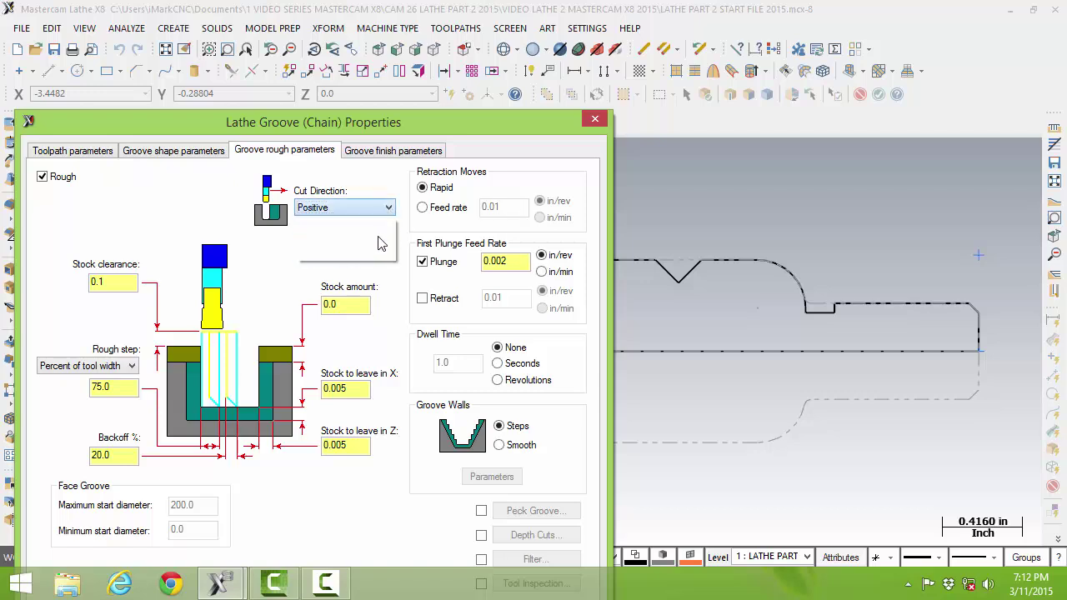
click(385, 209)
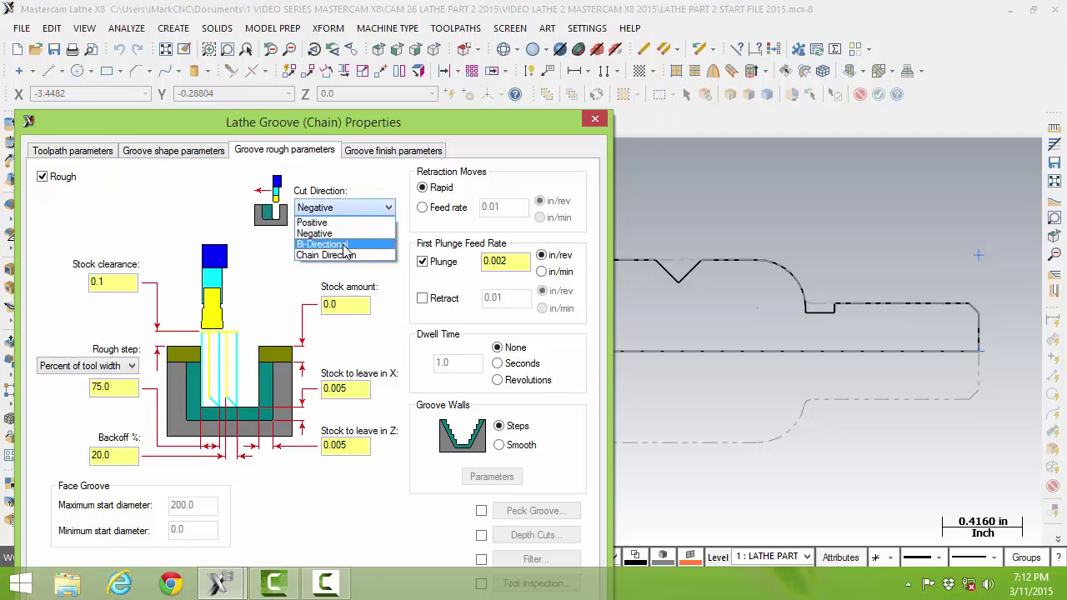
click(346, 244)
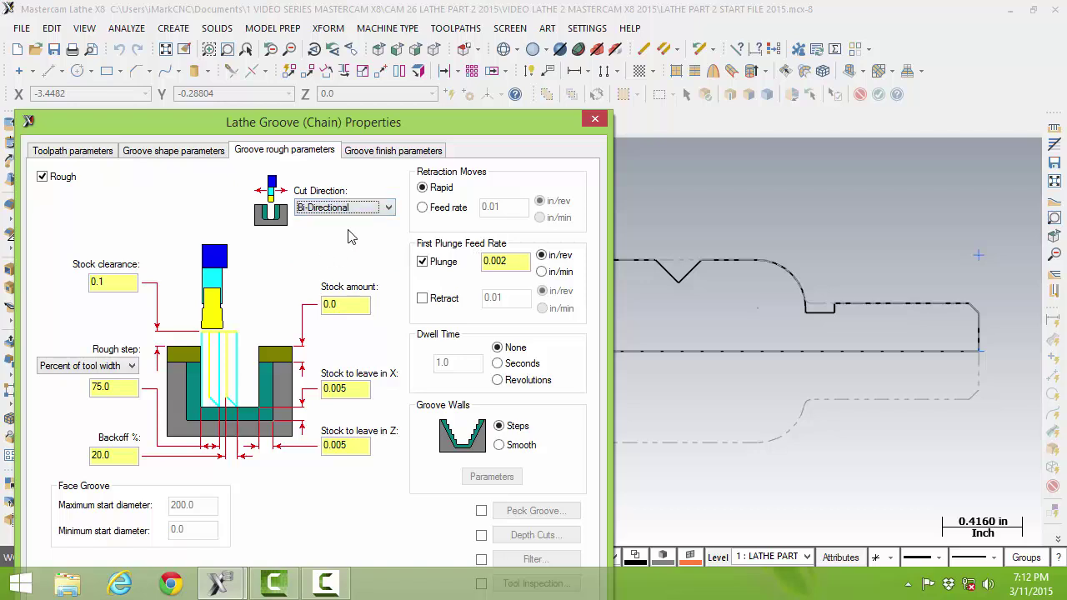
click(383, 209)
click(368, 256)
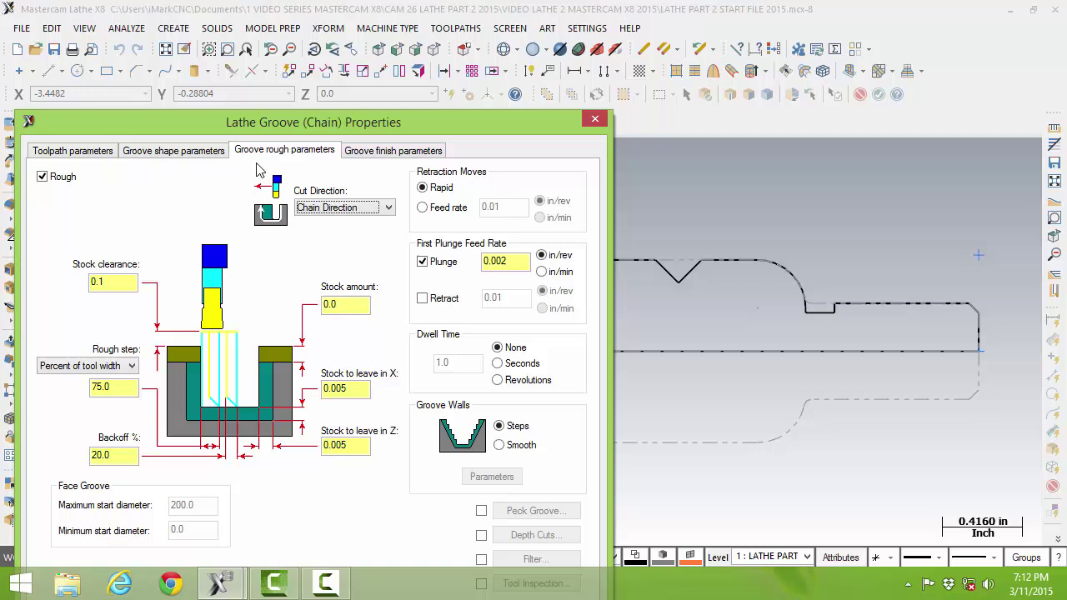
click(382, 208)
click(353, 245)
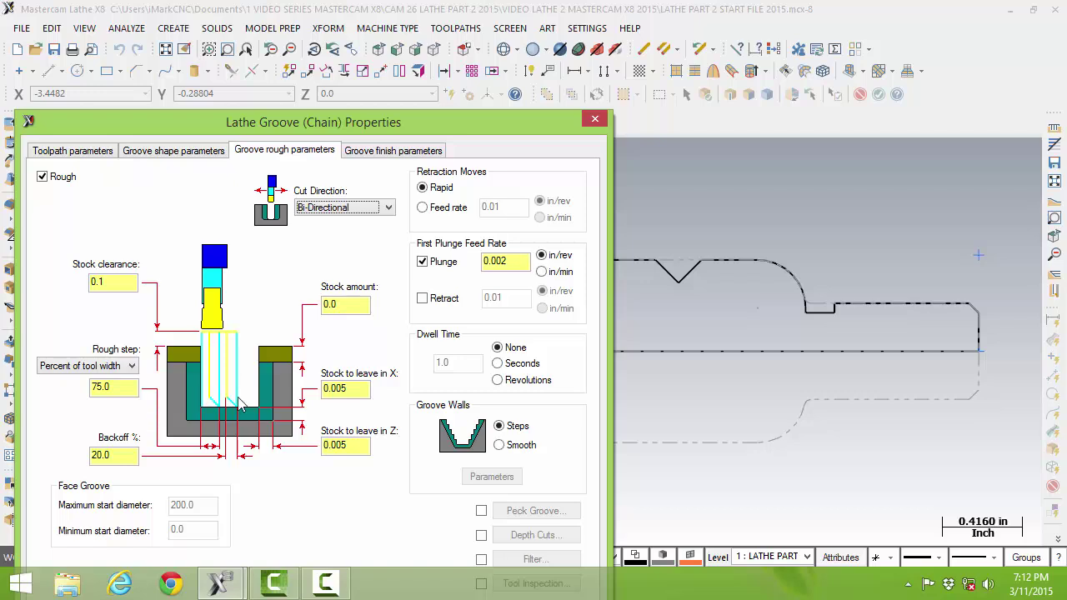
Review the groove's rough stock to leave in X and Z and its finish parameters
click(357, 389)
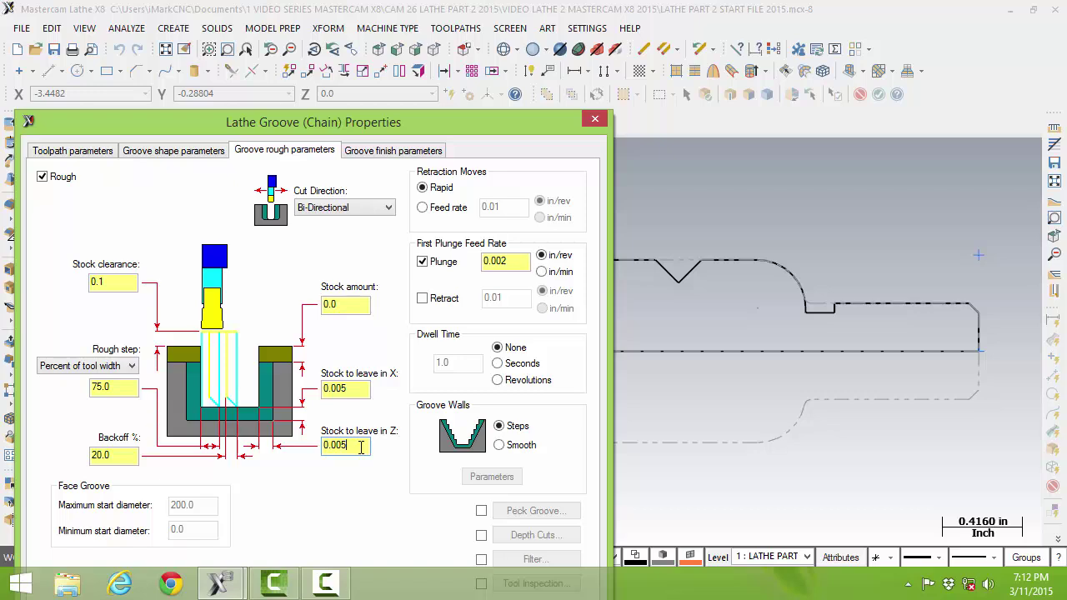
click(361, 447)
click(379, 152)
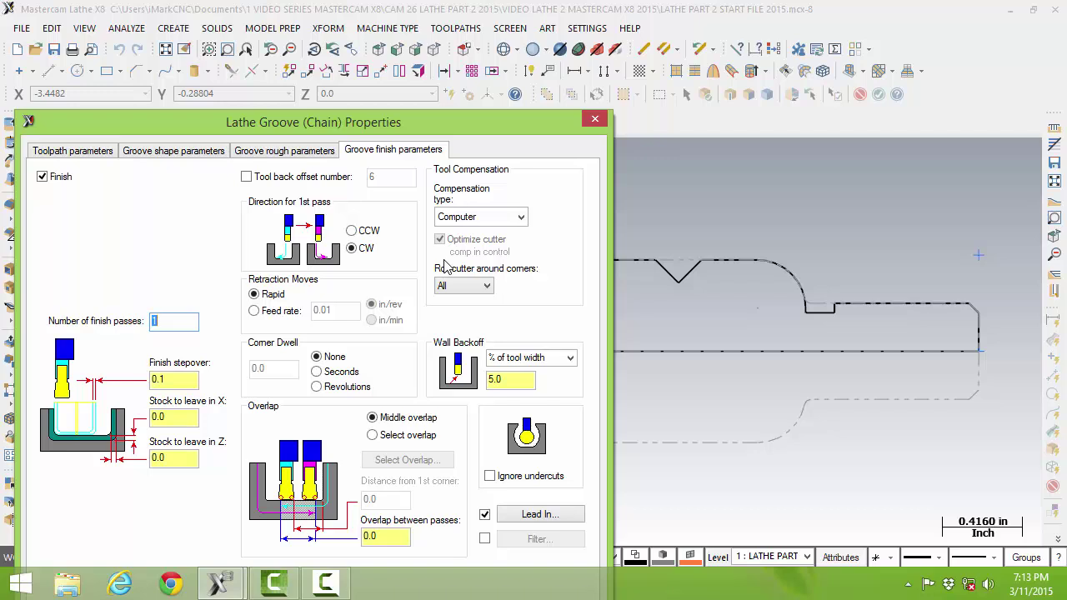
Set the finish lead-in entry vector angle to -90 degrees for both the first and second passes
click(540, 515)
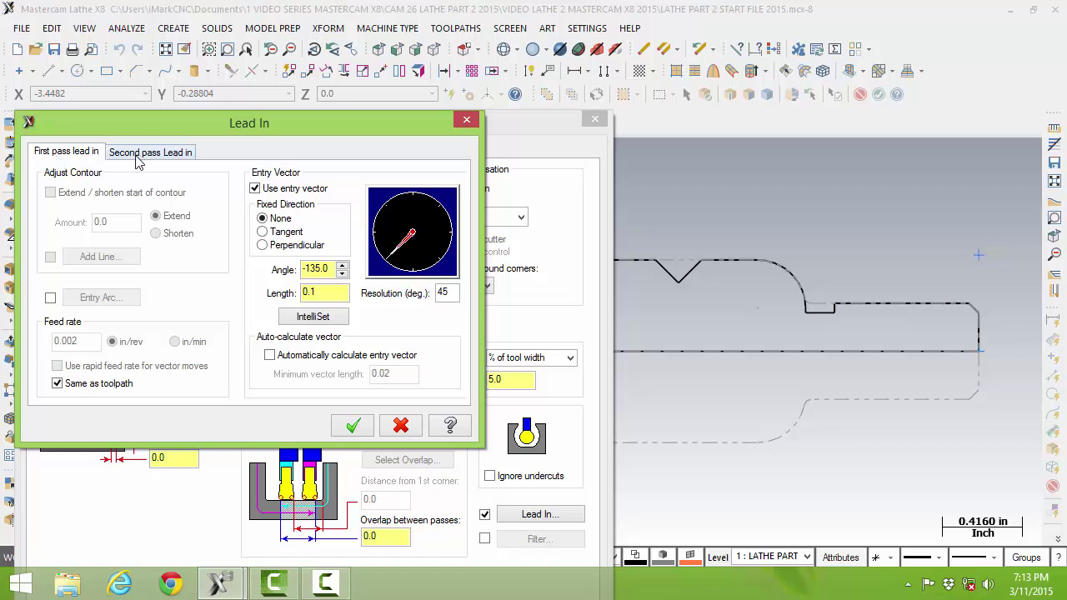
click(412, 267)
click(140, 155)
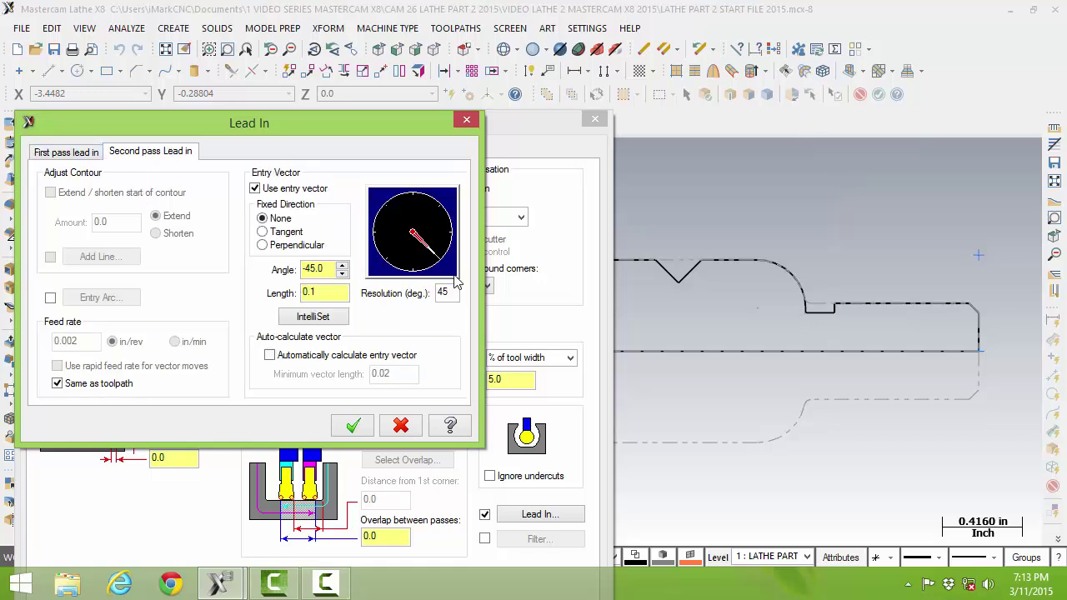
click(413, 271)
click(354, 427)
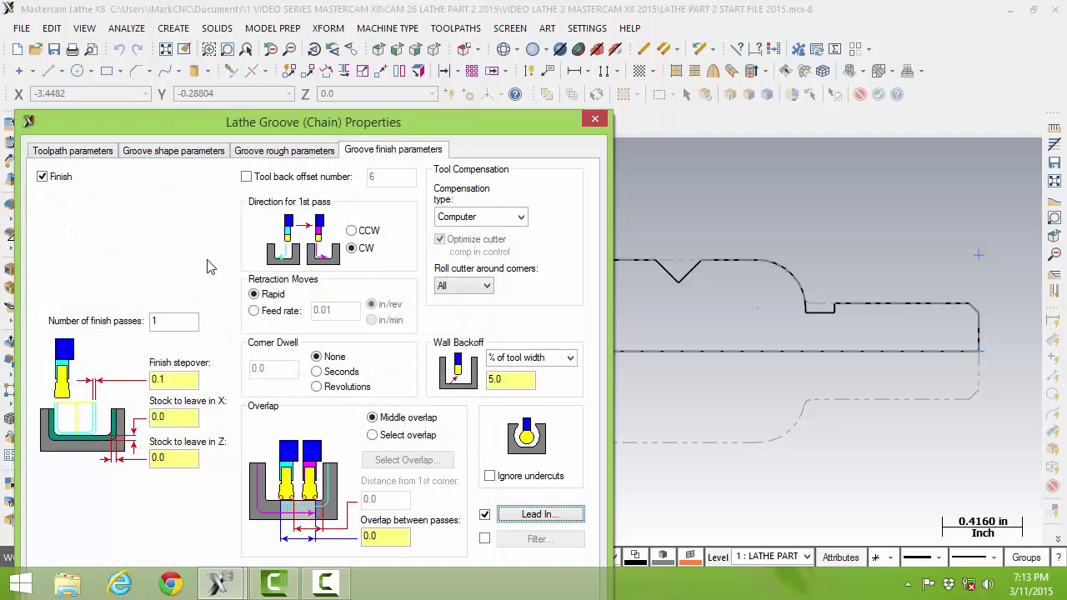
Recheck the groove operation's tool, feed, shape, rough and finish parameters and the lead-in entry vectors for both passes
click(75, 151)
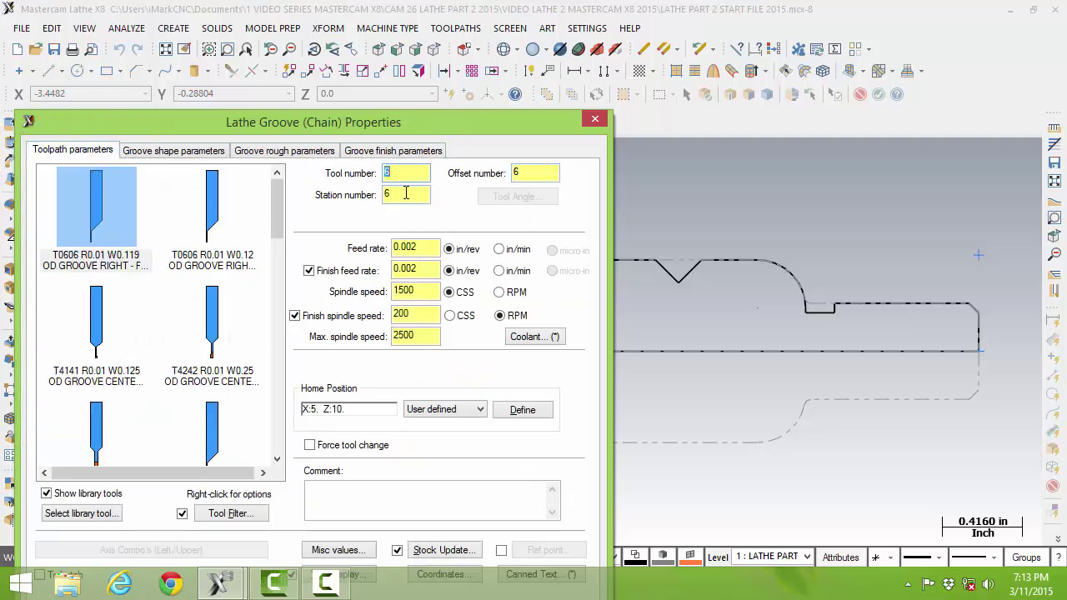
click(428, 254)
click(199, 152)
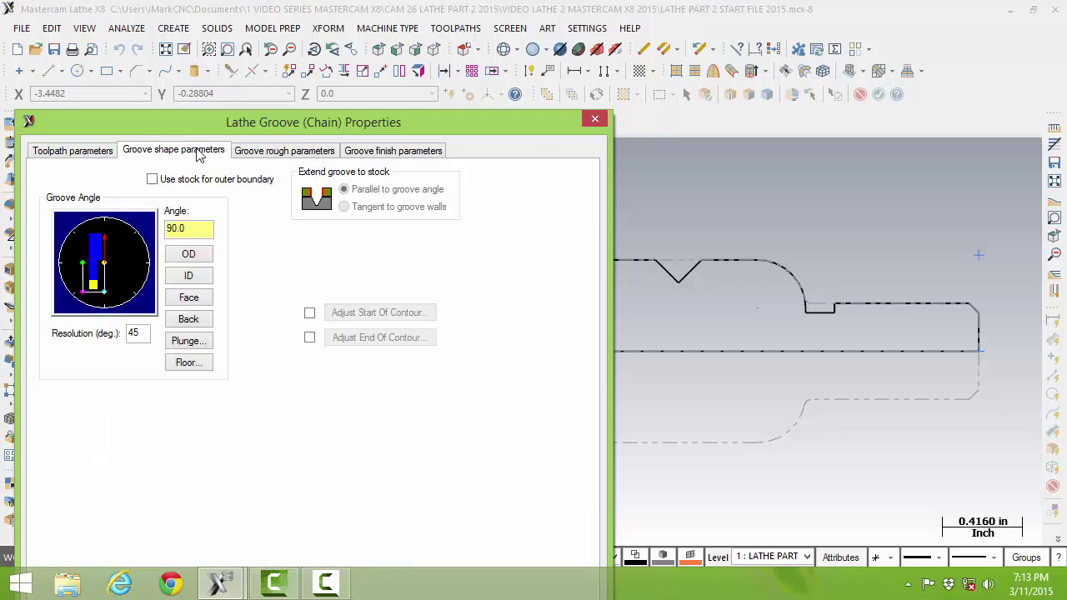
click(268, 153)
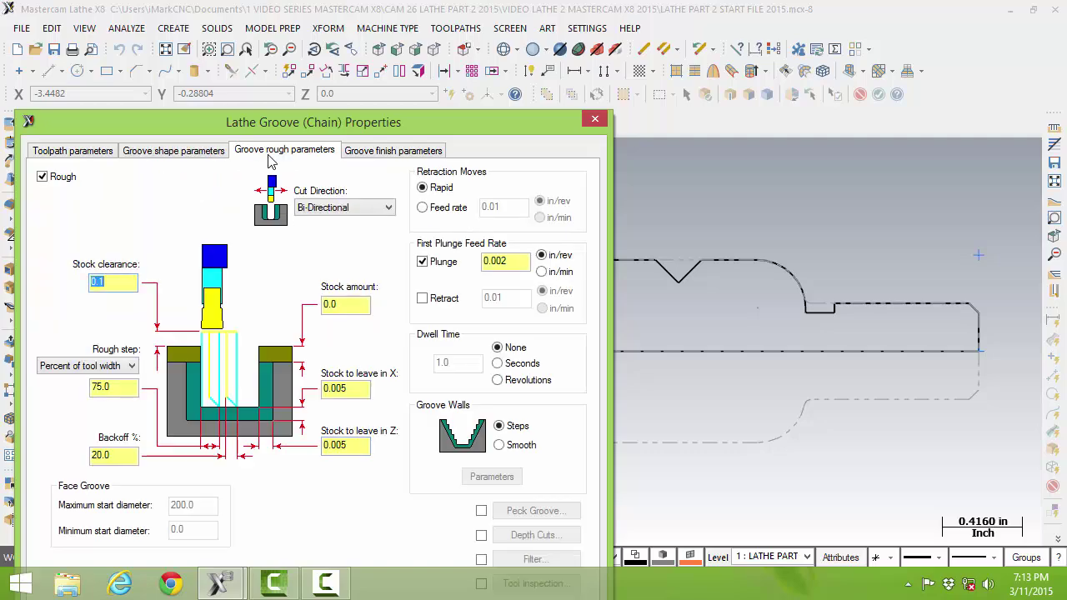
click(376, 154)
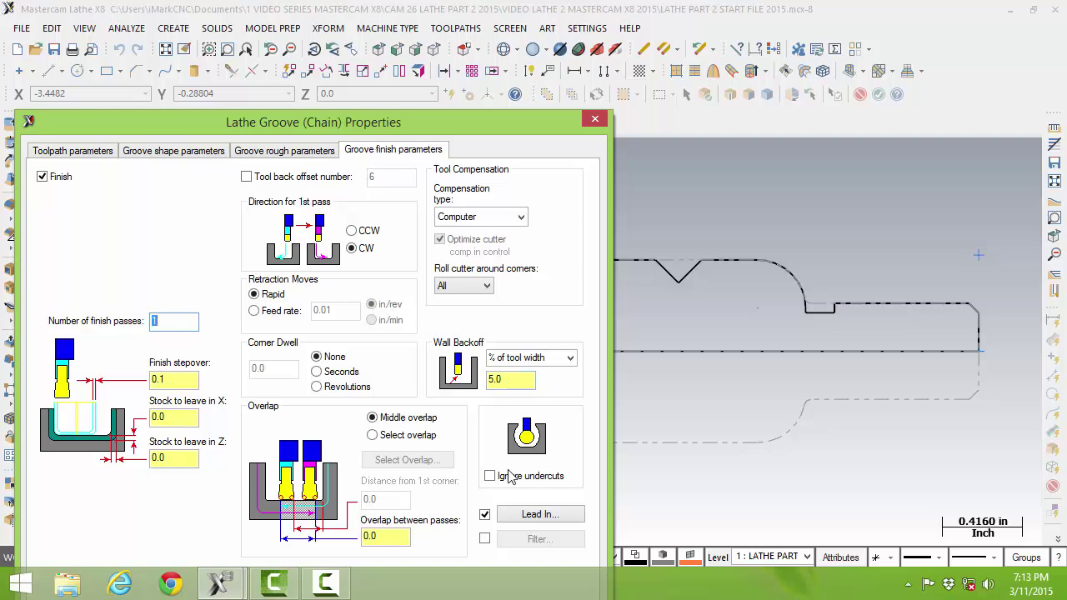
click(513, 515)
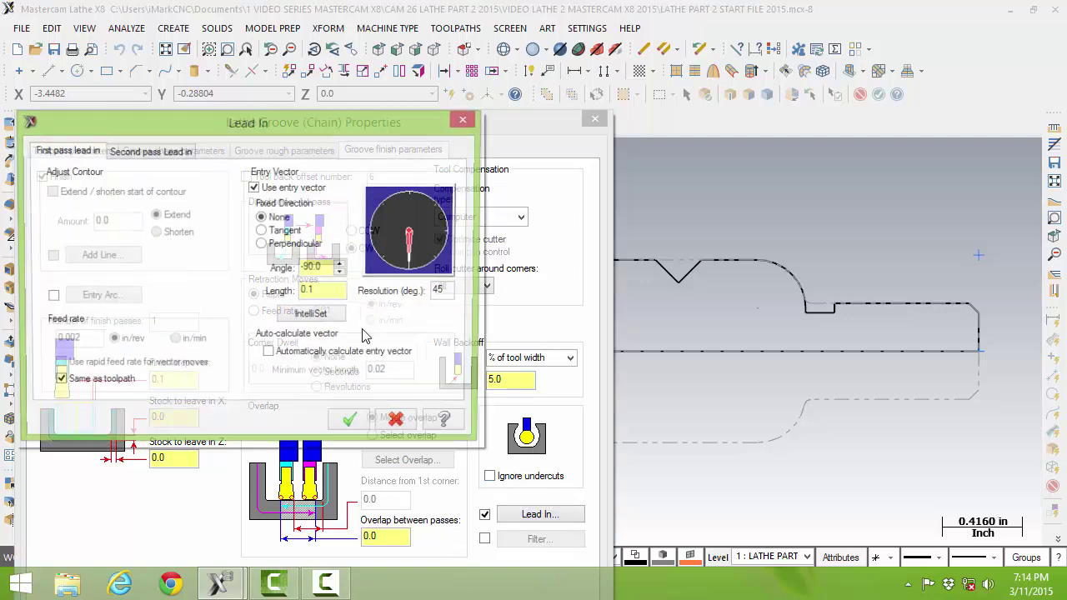
click(163, 152)
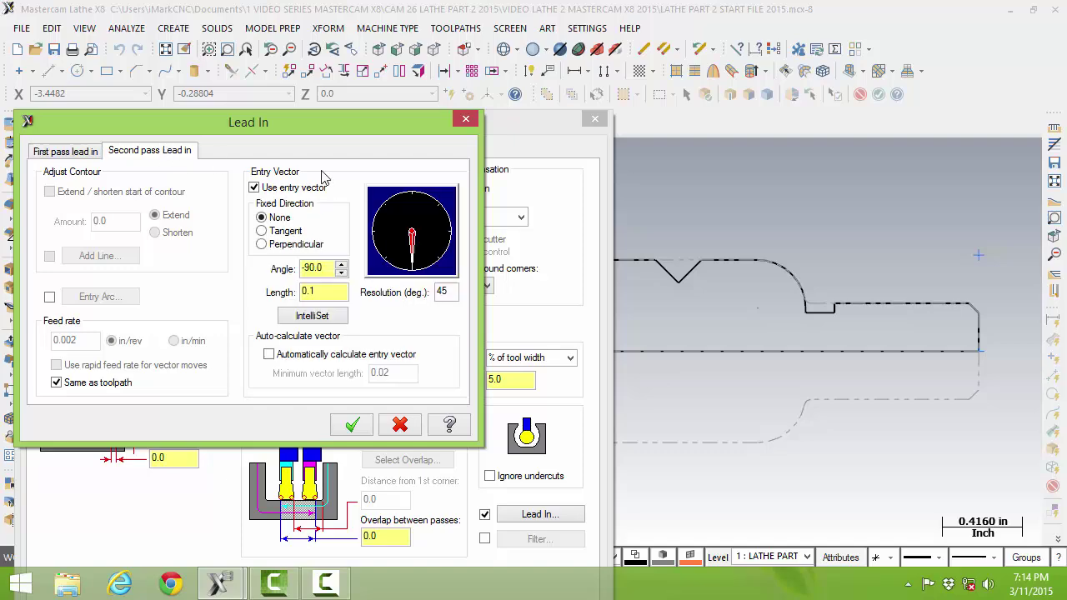
Accept the lead-in settings and the groove properties to generate the chained groove toolpath
click(352, 425)
drag(421, 126, 430, 39)
click(488, 535)
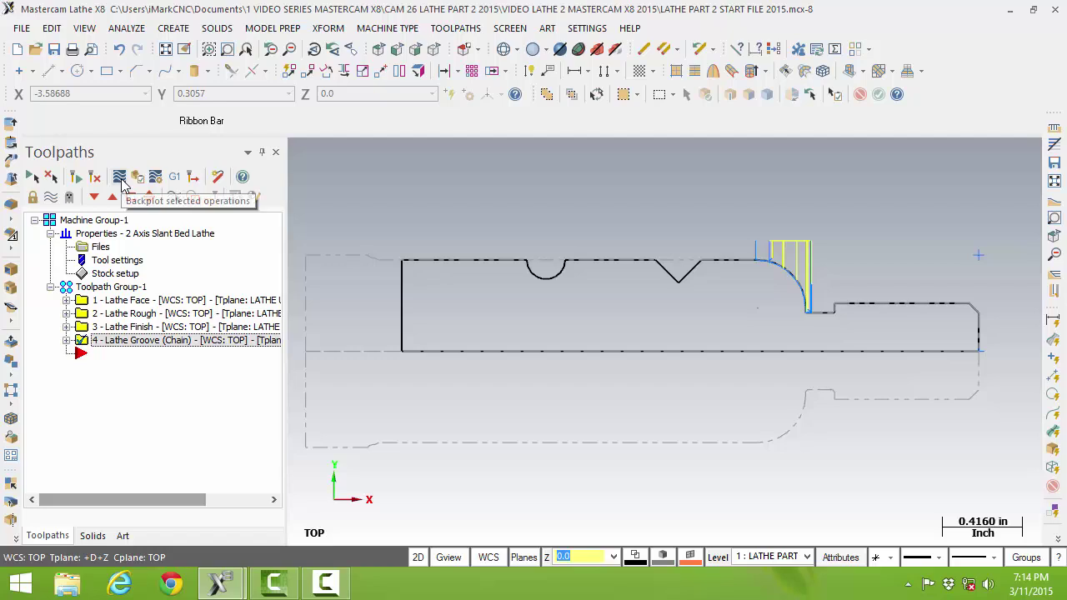
Backplot the groove toolpath, scrub through its motion up to the final moves, and inspect the undercut corner
click(122, 180)
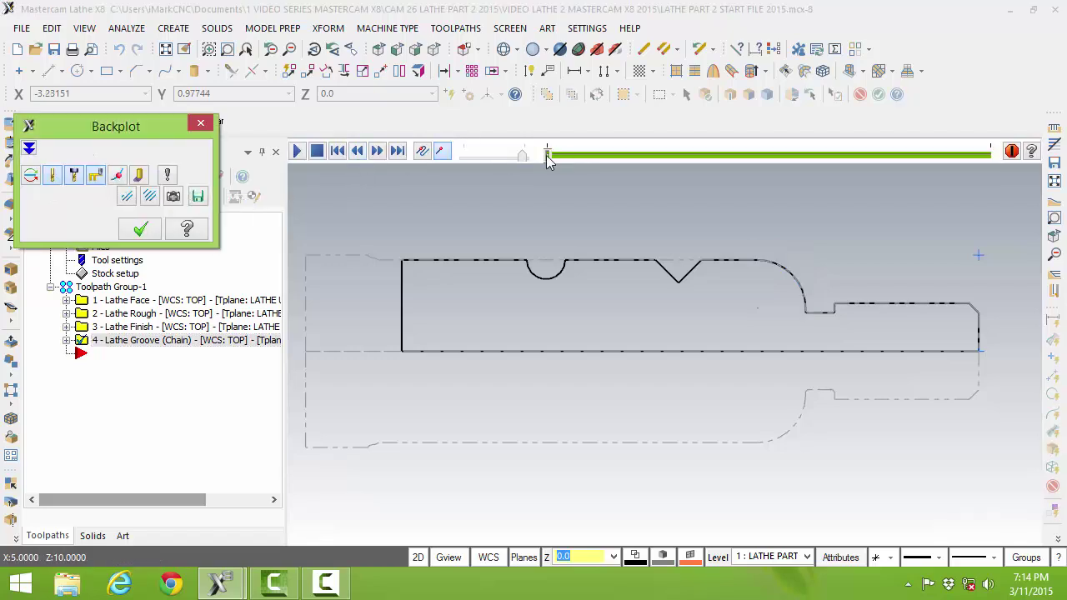
mouse_move(546, 155)
mouse_down()
mouse_move(718, 176)
mouse_move(907, 179)
mouse_up()
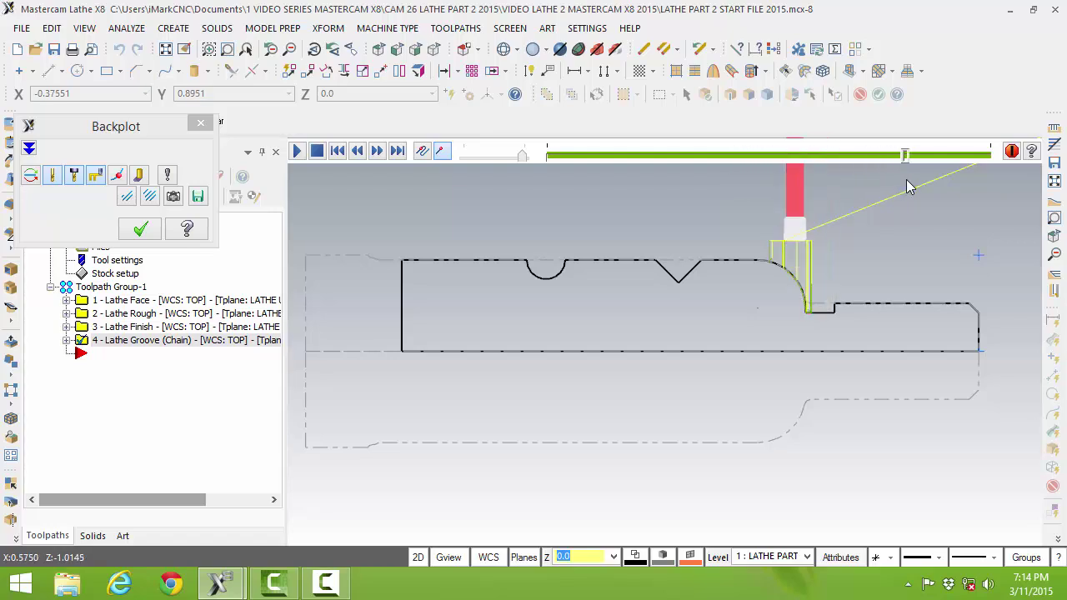
scroll(813, 314, up, 3)
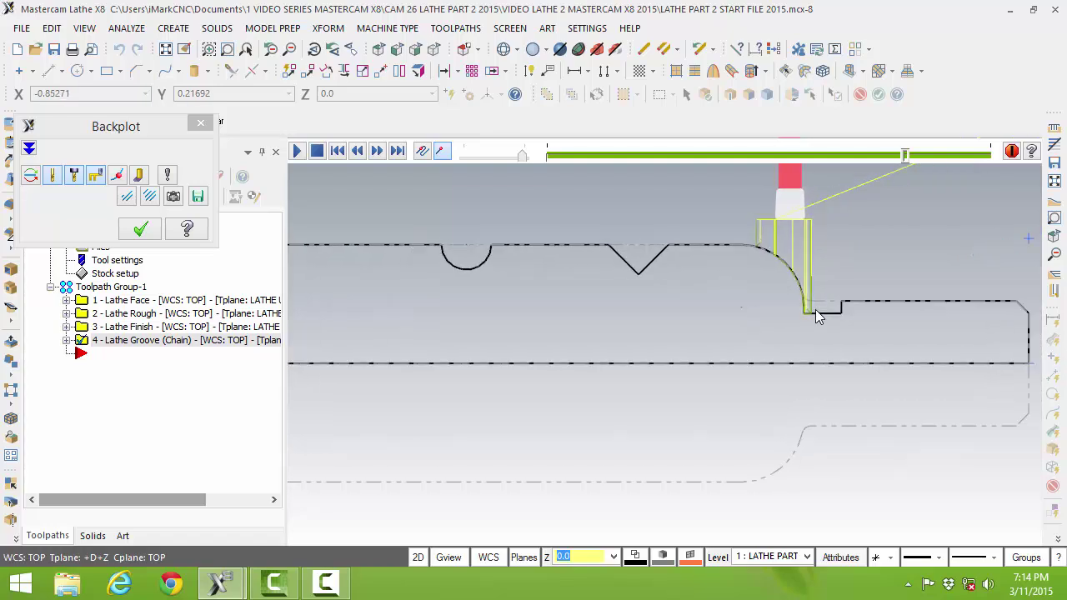
scroll(817, 315, down, 3)
click(139, 230)
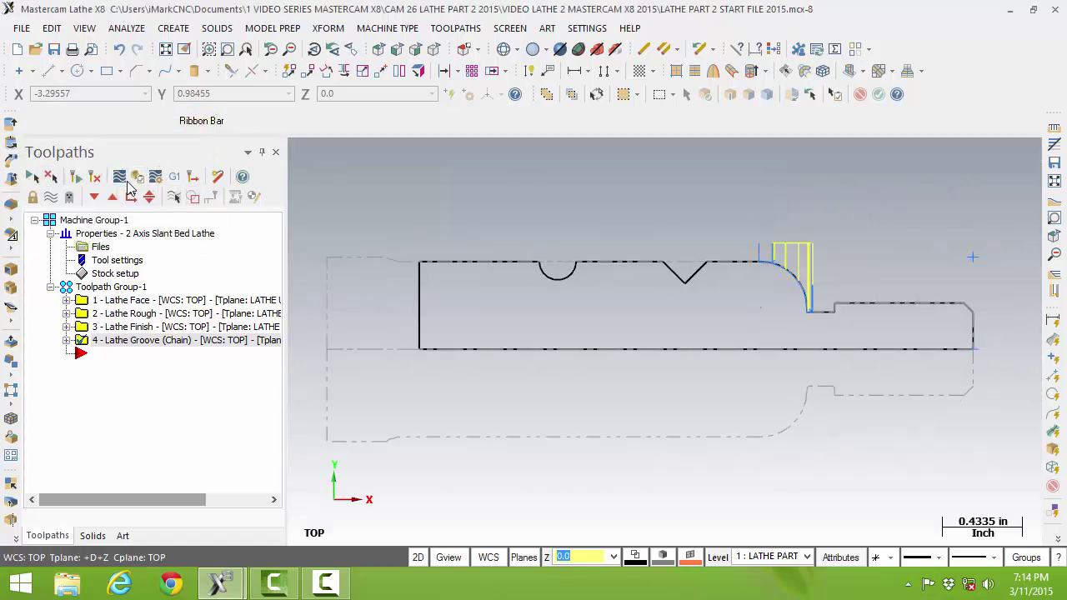
Select only the Lathe Groove (Chain) operation and run its Verify simulation
click(115, 300)
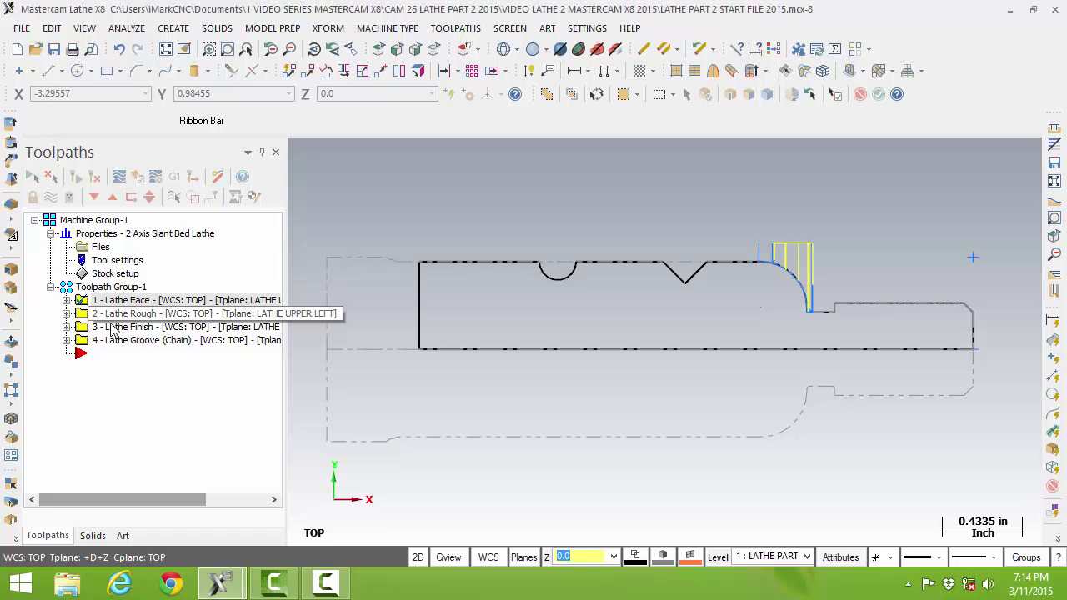
shift+click(115, 328)
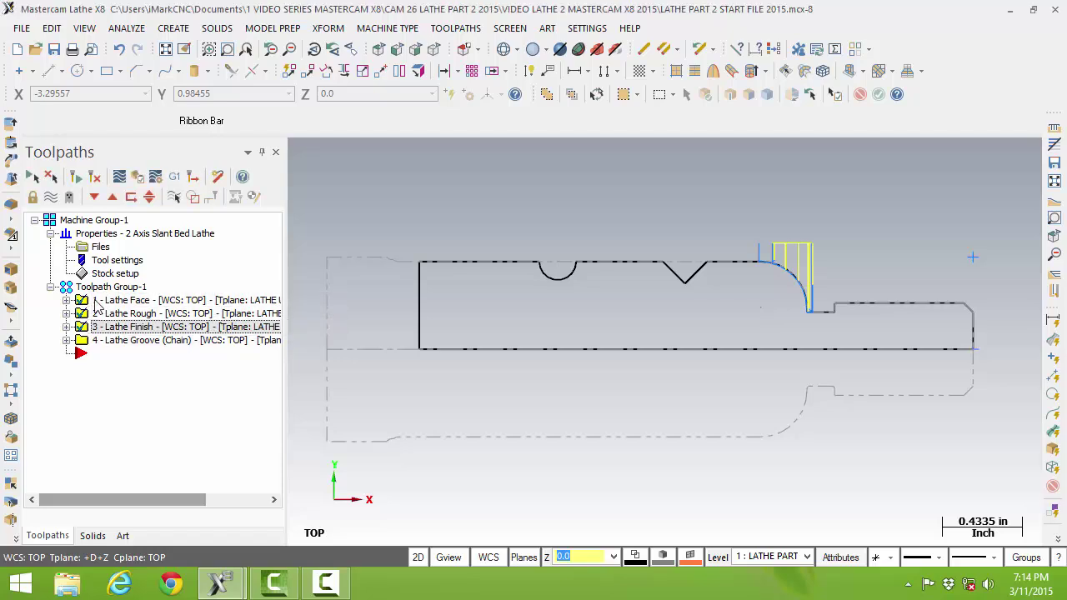
click(125, 342)
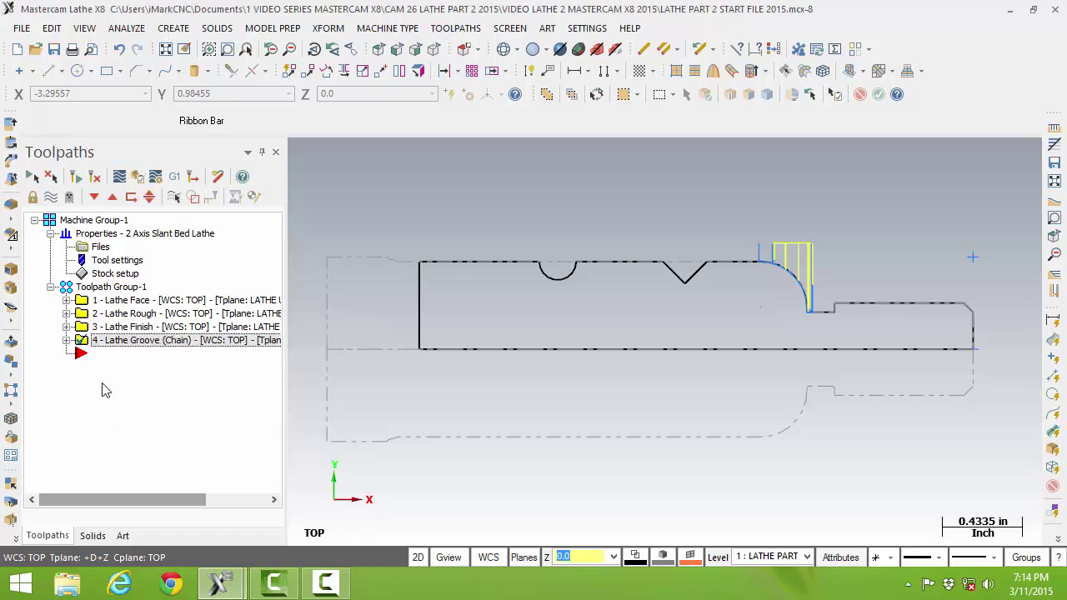
click(133, 351)
click(138, 341)
click(137, 177)
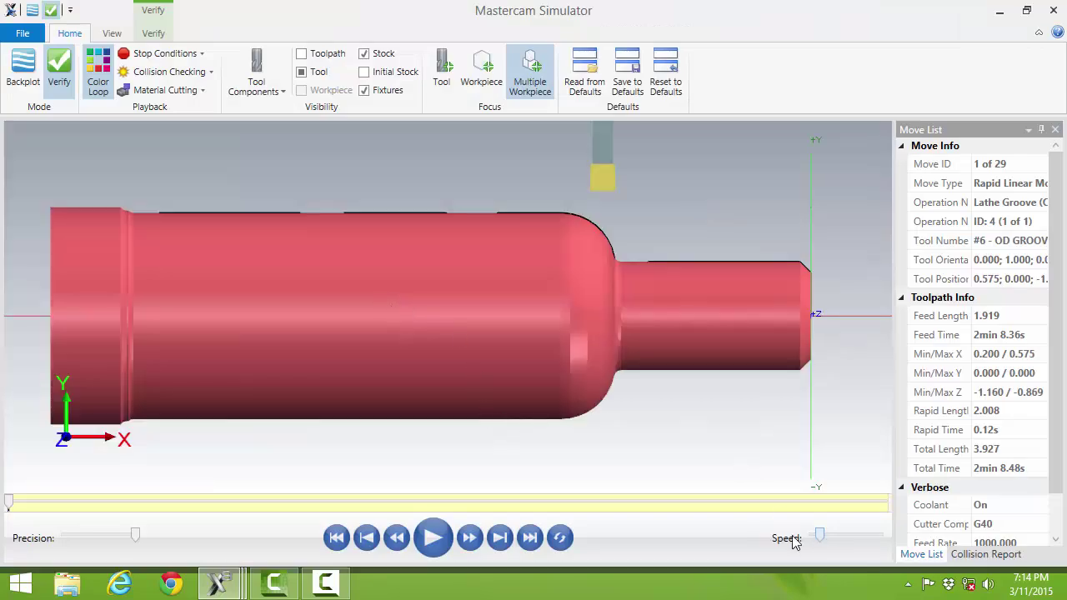
click(432, 538)
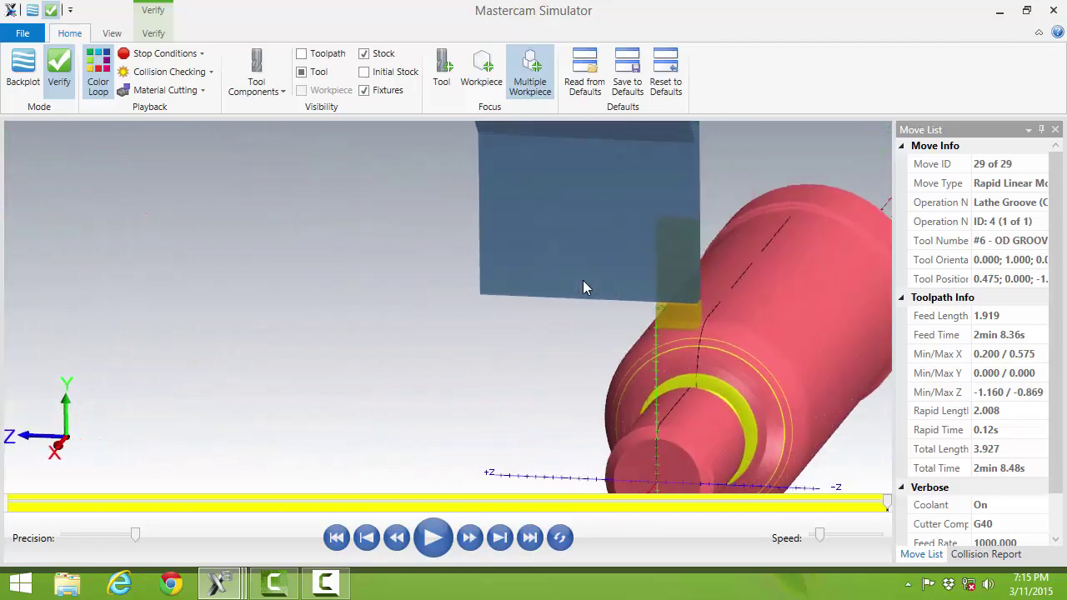
Inspect the machined undercut with the tool hidden and shown again, and close the simulator
click(301, 72)
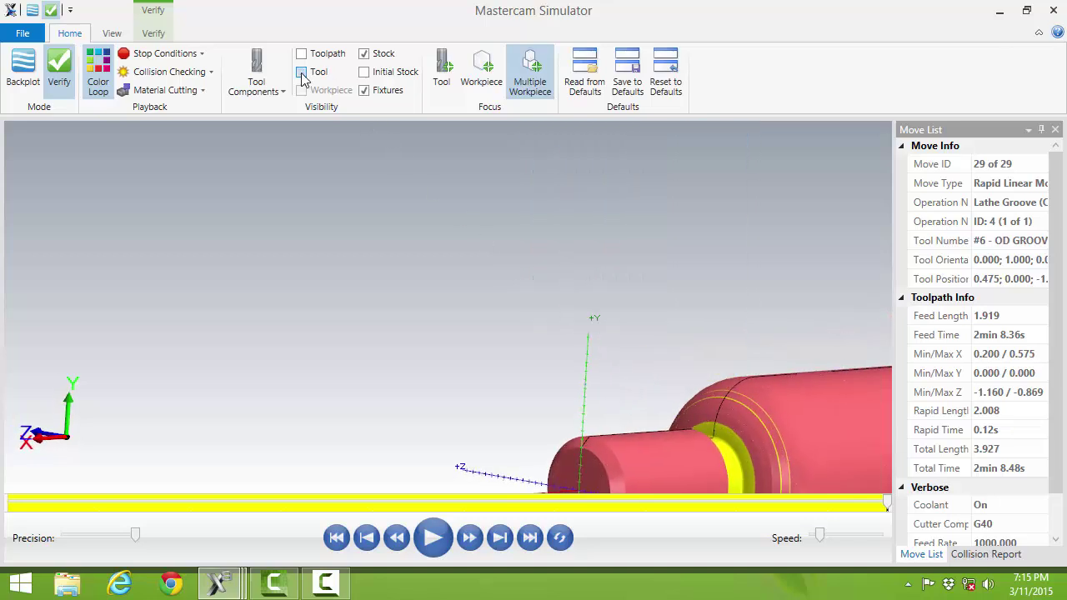
click(301, 72)
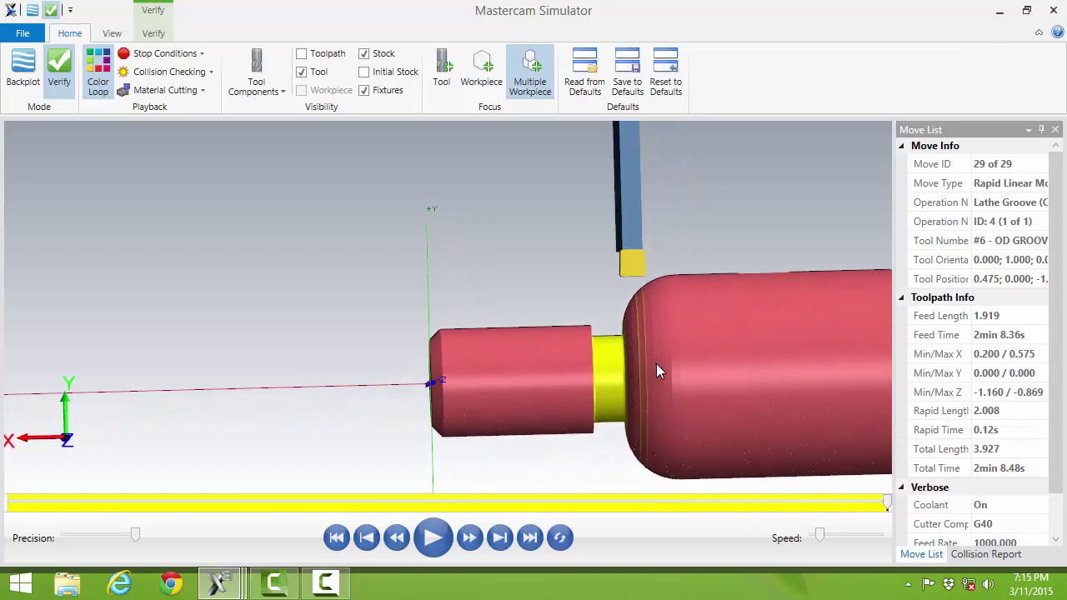
click(1056, 14)
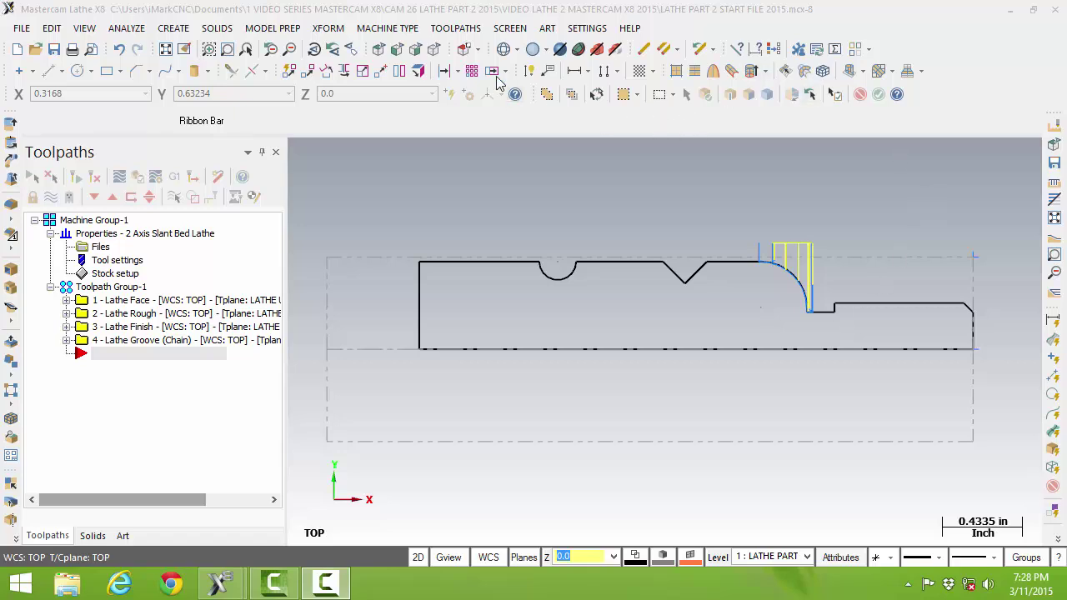
Start a Lathe Thread toolpath, choose the OD THREAD RIGHT tool with R0.0144, and open its tool definition
click(456, 29)
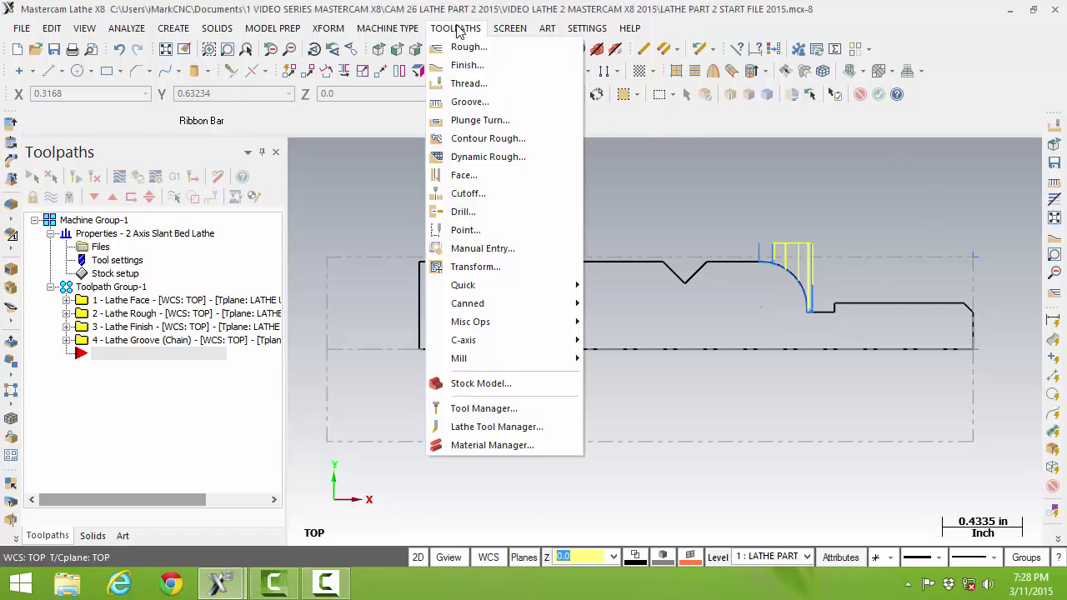
click(467, 83)
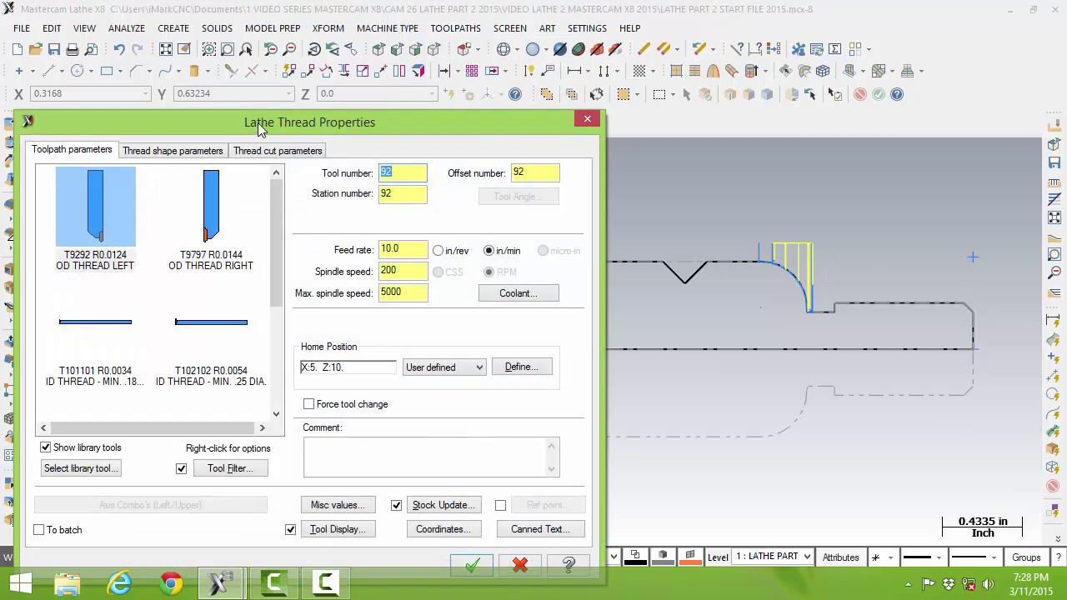
drag(267, 80, 281, 54)
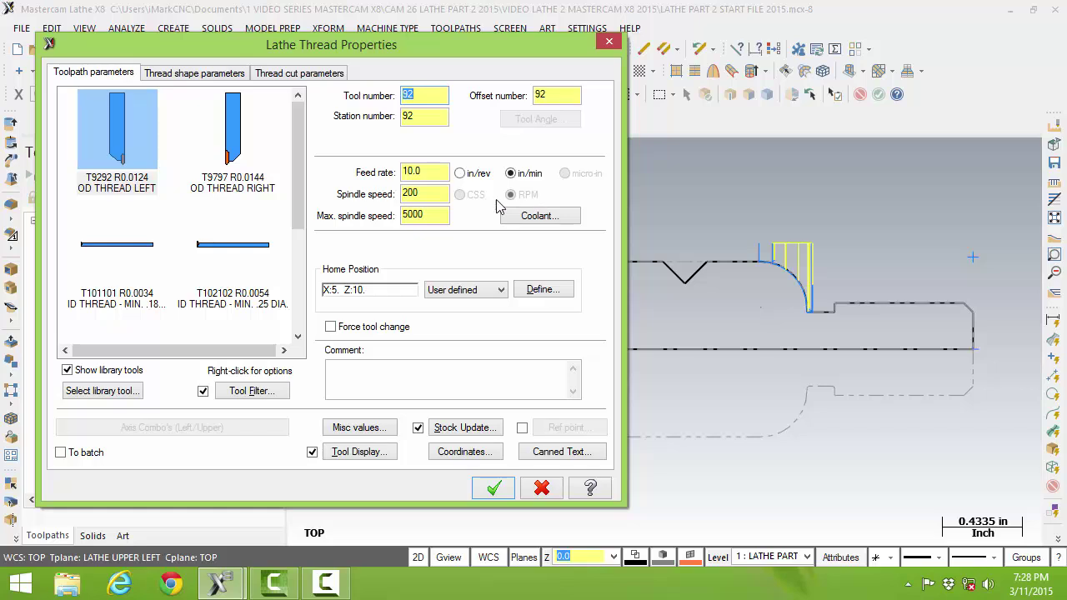
click(237, 190)
right_click(238, 138)
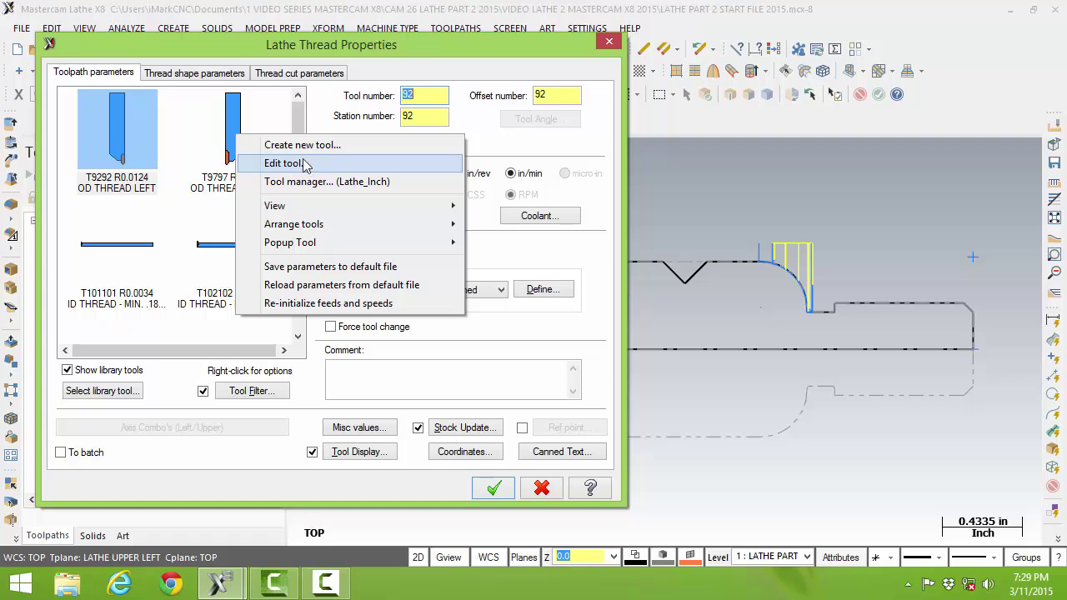
click(235, 118)
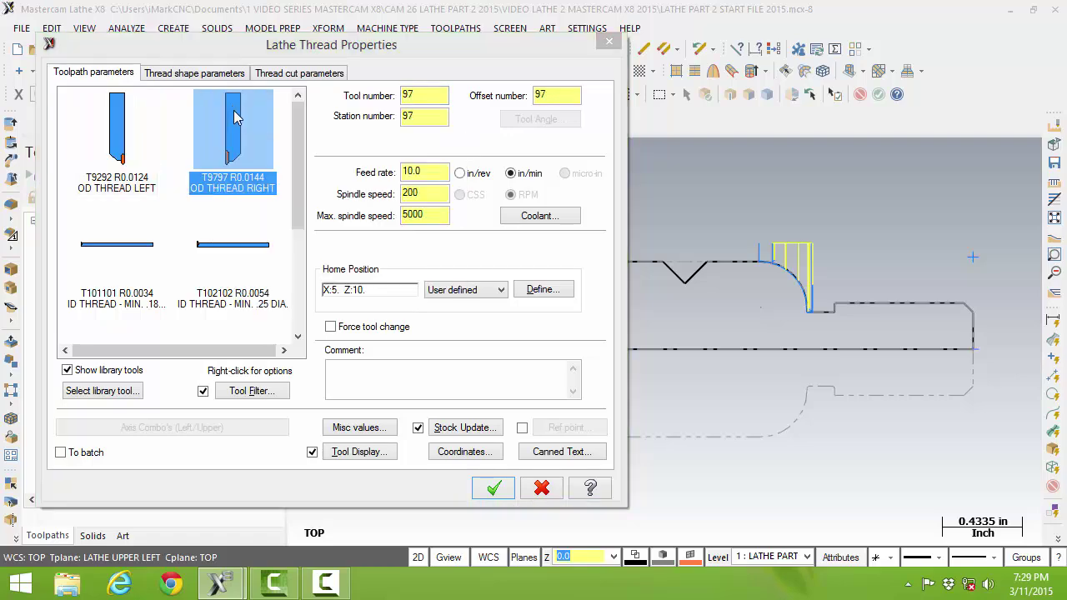
double_click(236, 117)
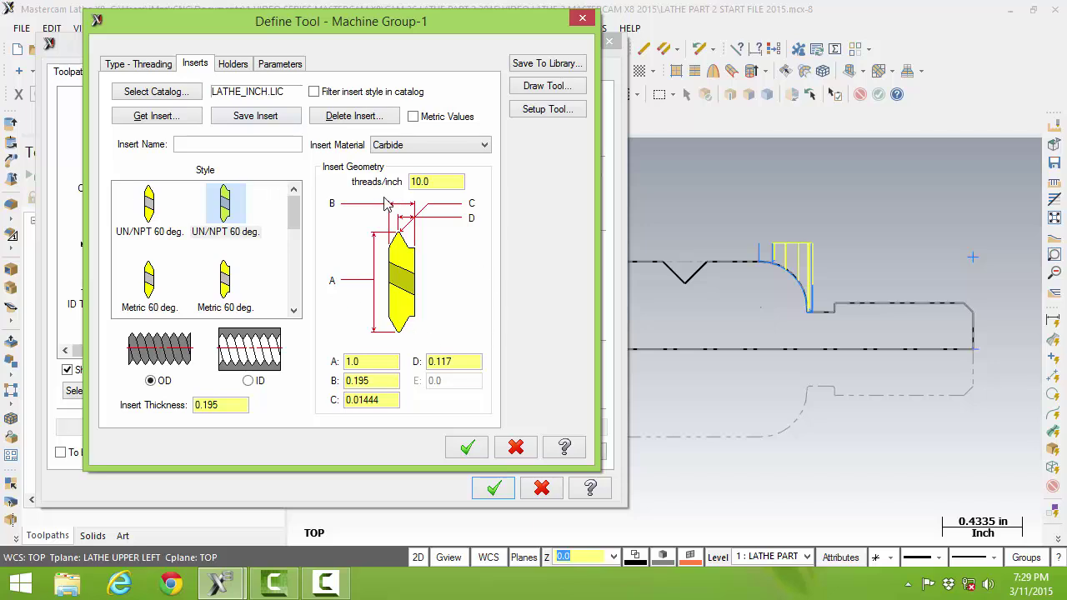
Set the threading tool's number, offset and station number to 2 and rename it OD THREAD RIGHT T0202
click(242, 67)
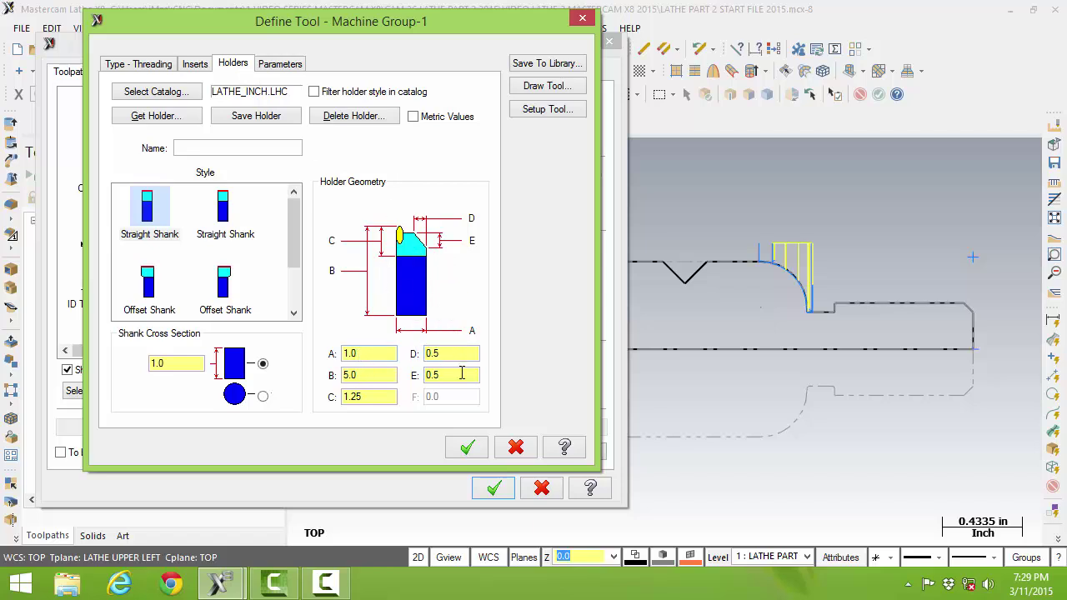
click(284, 70)
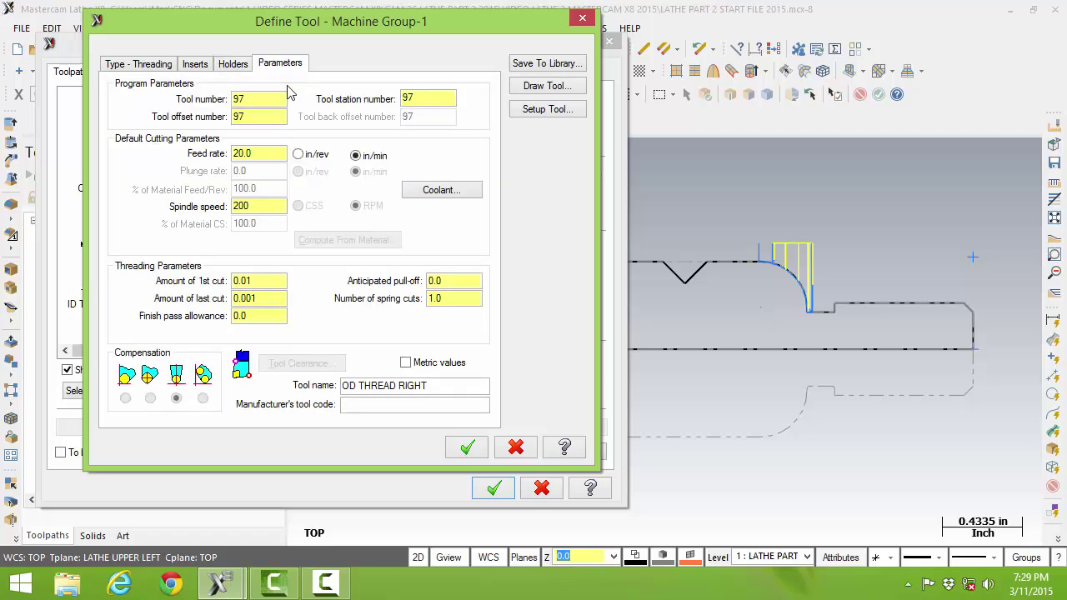
drag(247, 98, 192, 102)
key(Tab)
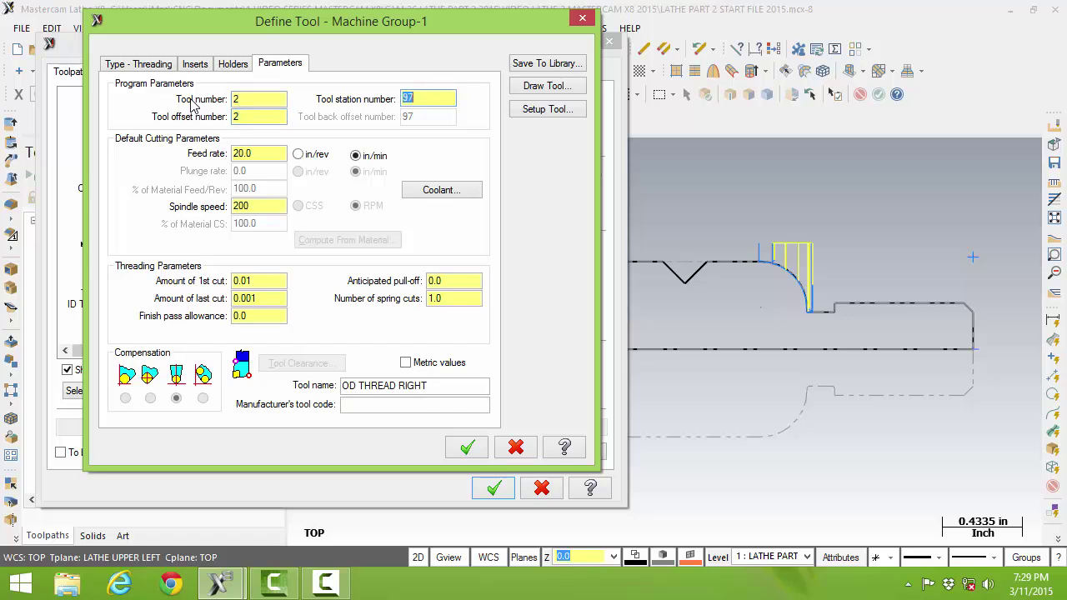
key(Tab)
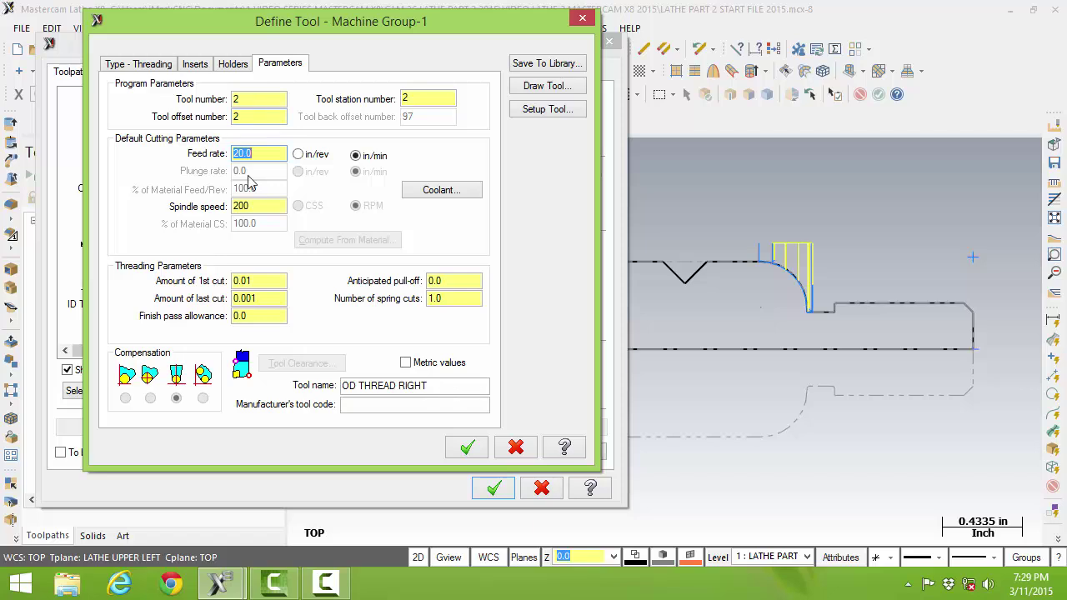
click(176, 399)
click(444, 387)
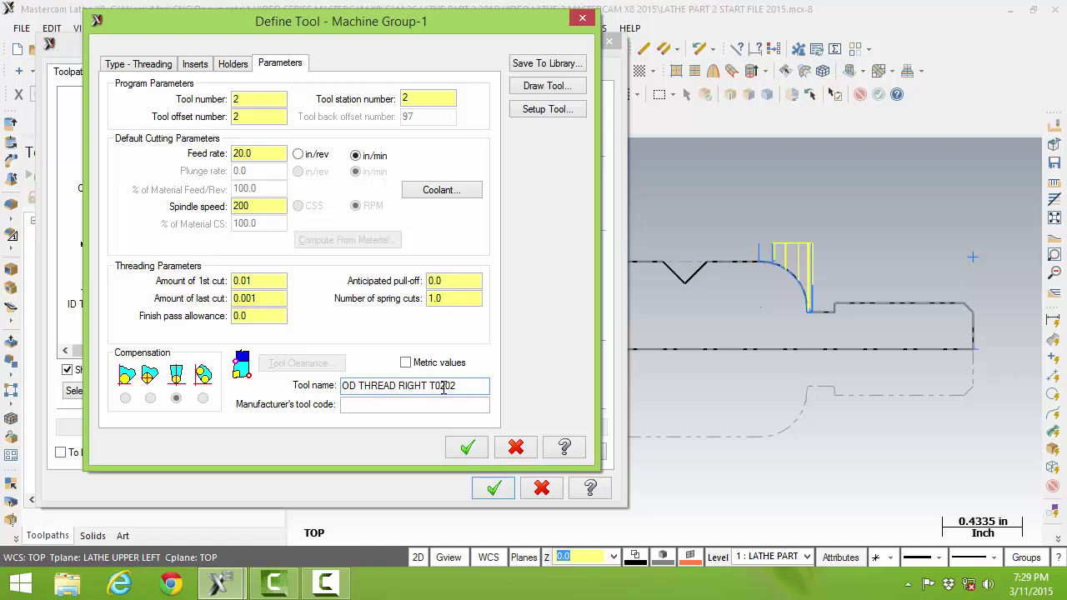
Save the threading tool to the Lathe_Inch library, replacing the existing file, and accept the tool definition
click(545, 63)
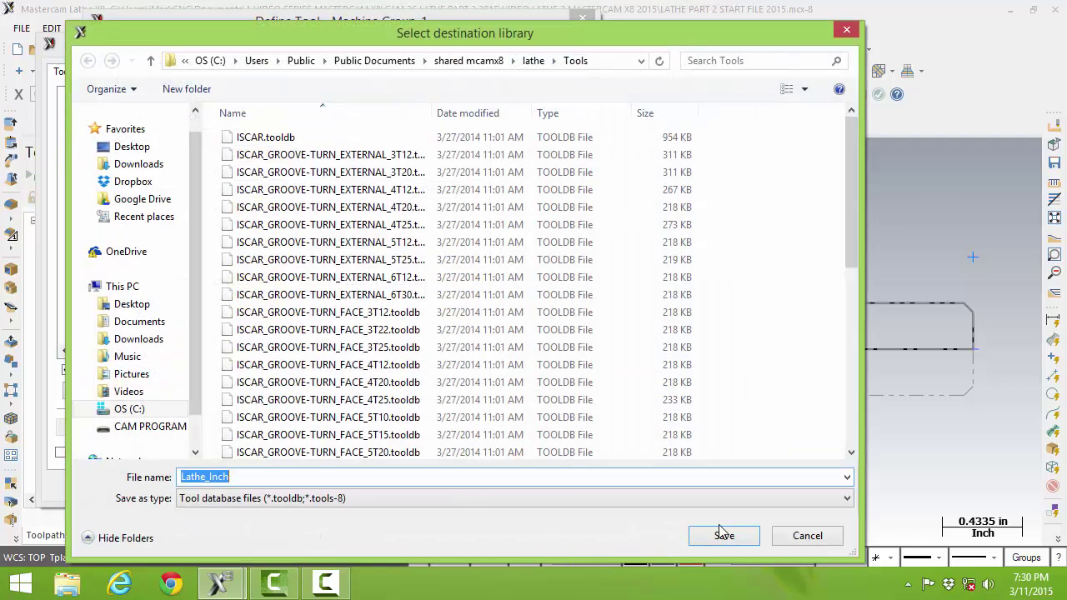
click(721, 534)
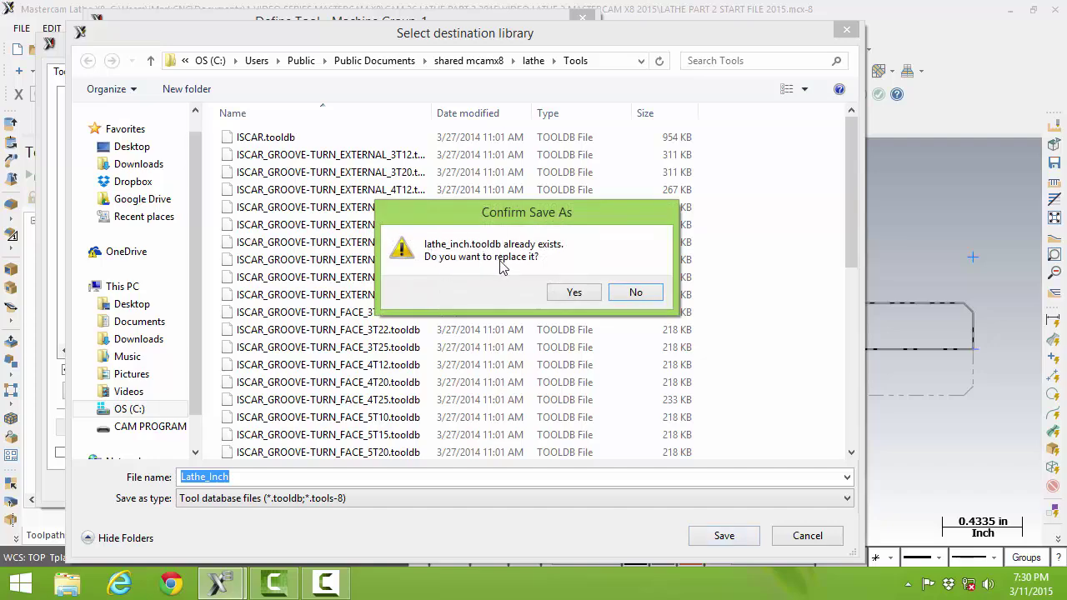
click(574, 289)
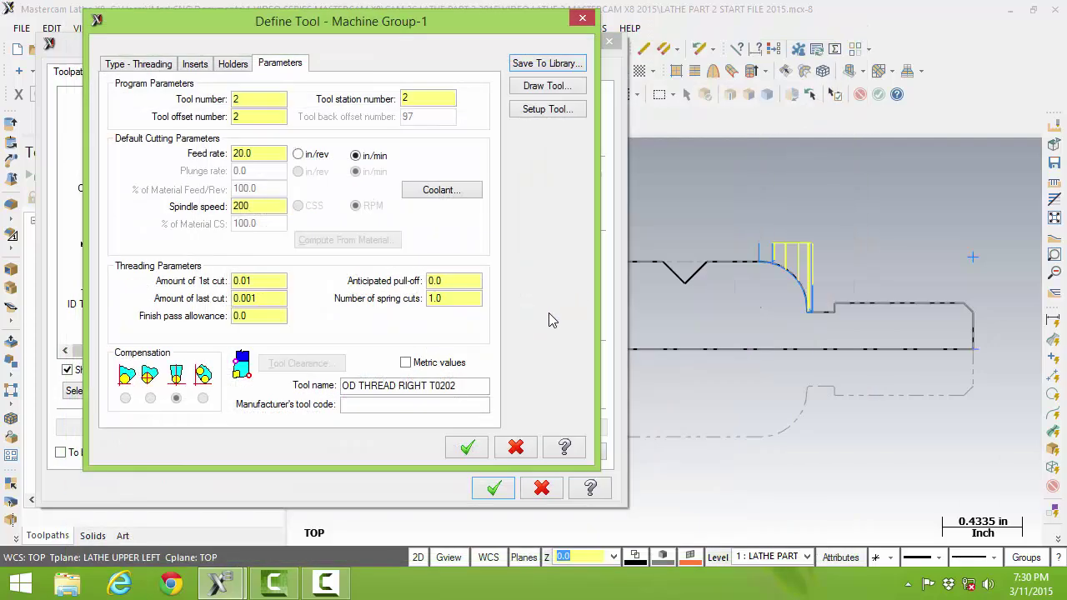
click(467, 450)
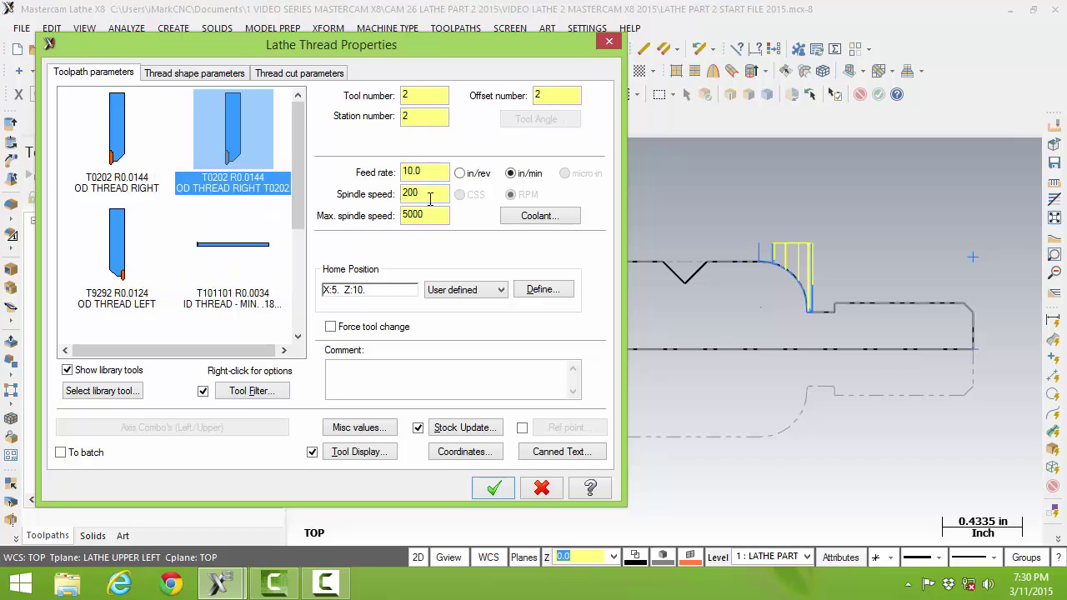
Turn on flood coolant for the threading operation
click(544, 219)
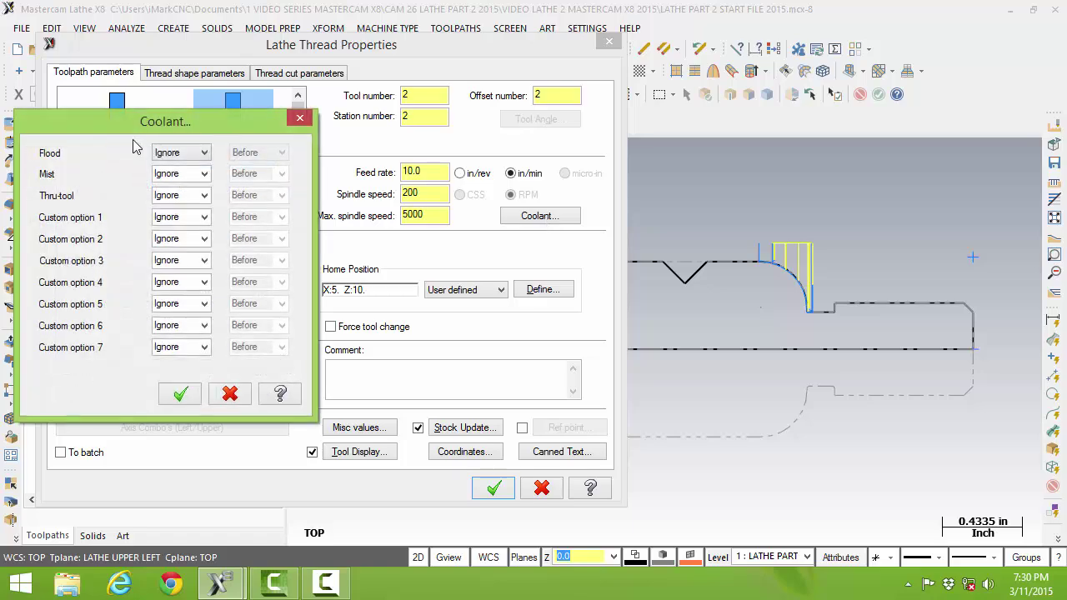
click(185, 173)
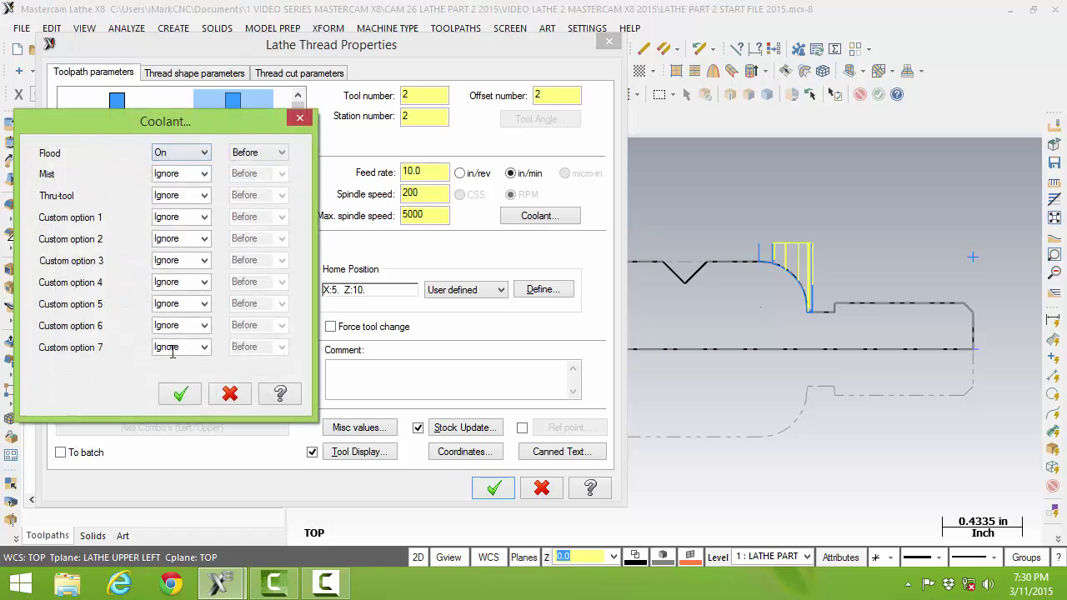
click(180, 394)
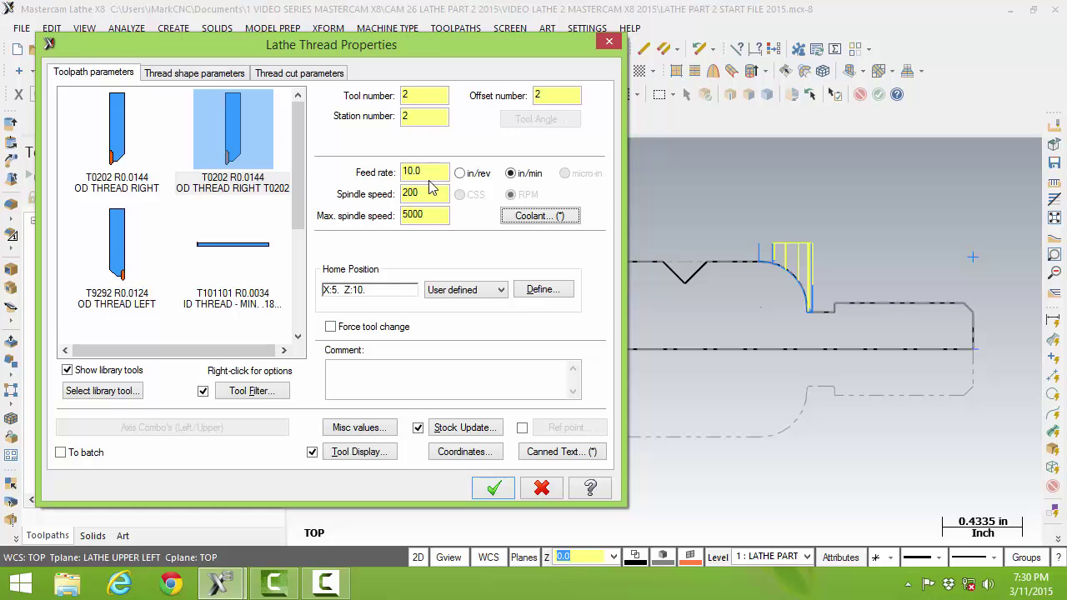
Set the thread lead to 13 threads/inch and pick the major diameter of 0.5 from the threaded section's corner beside the undercut
click(197, 76)
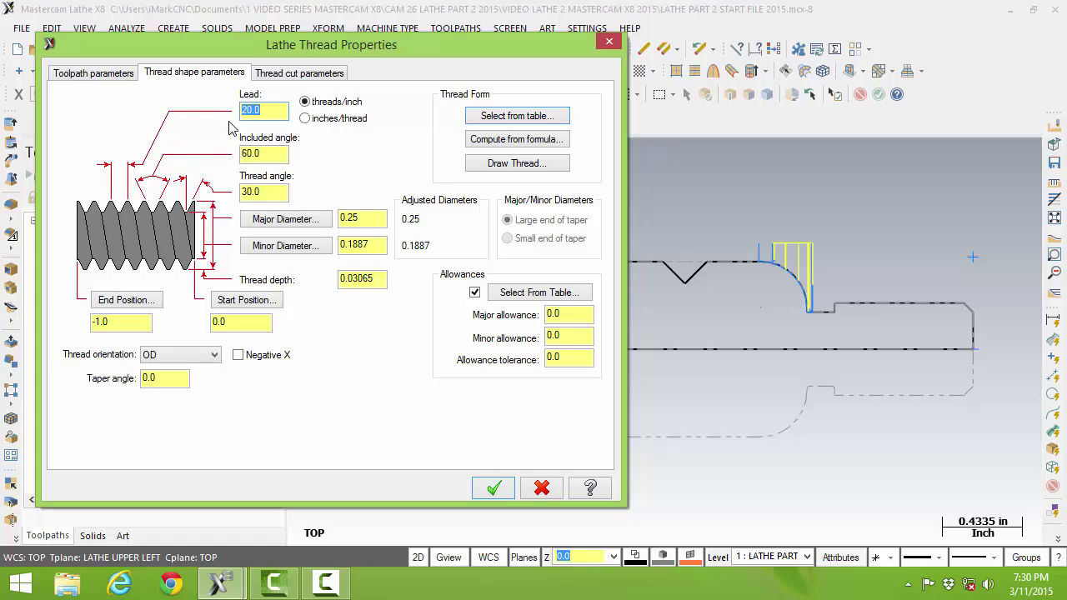
click(889, 309)
text(13)
key(Return)
click(380, 218)
click(283, 219)
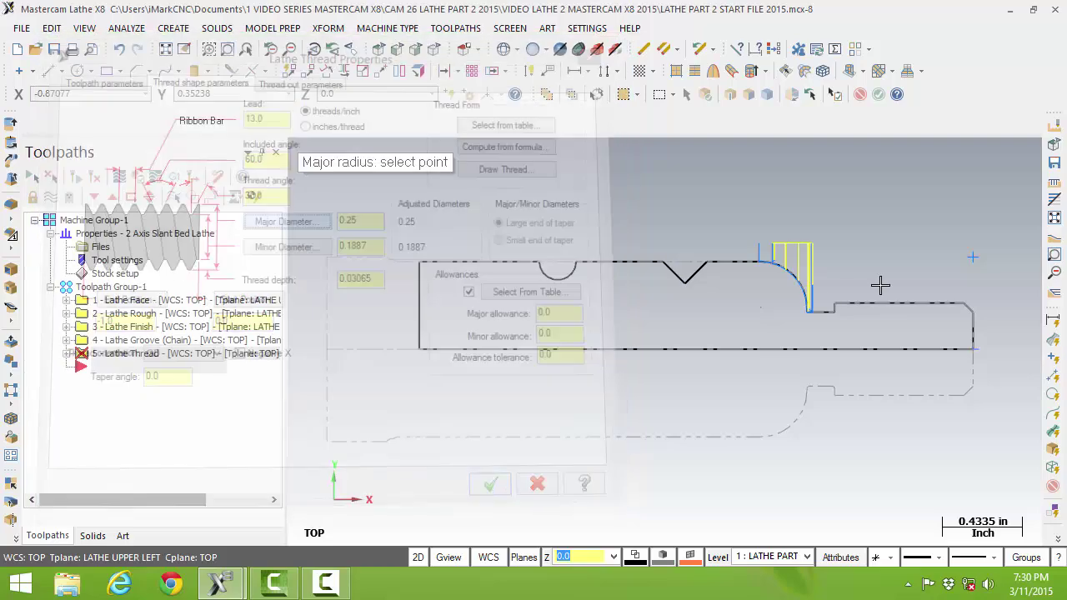
click(840, 308)
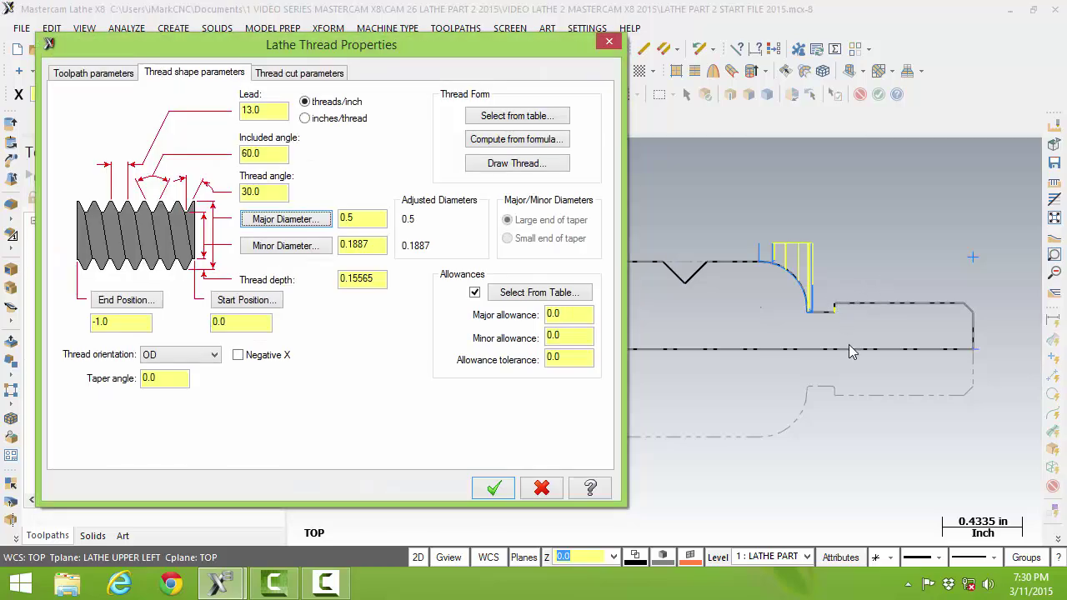
Try to pick the thread's minor diameter from the undercut line in the part geometry
click(284, 245)
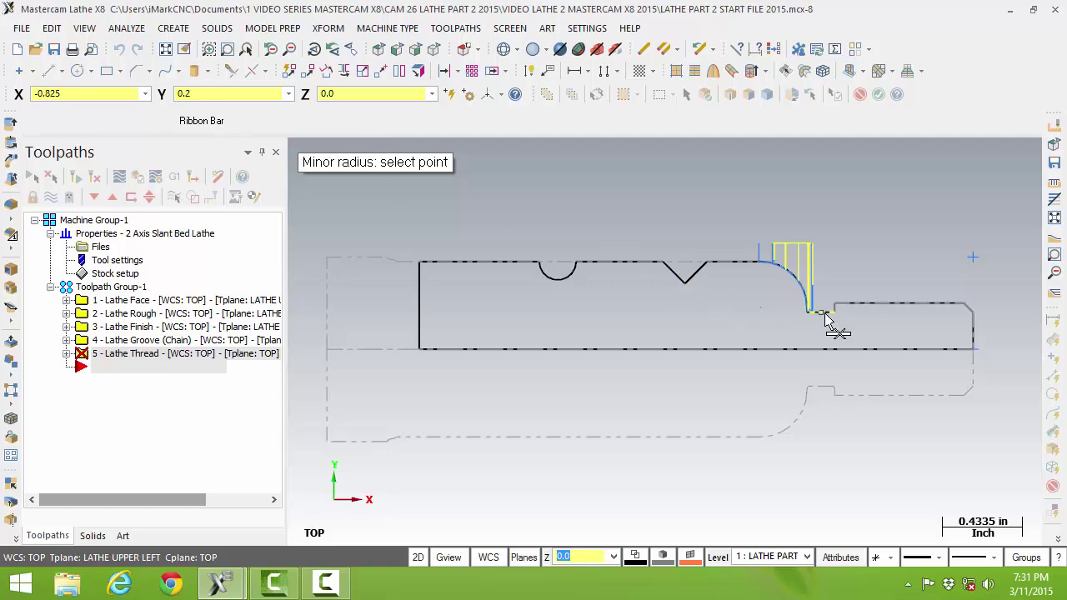
click(826, 316)
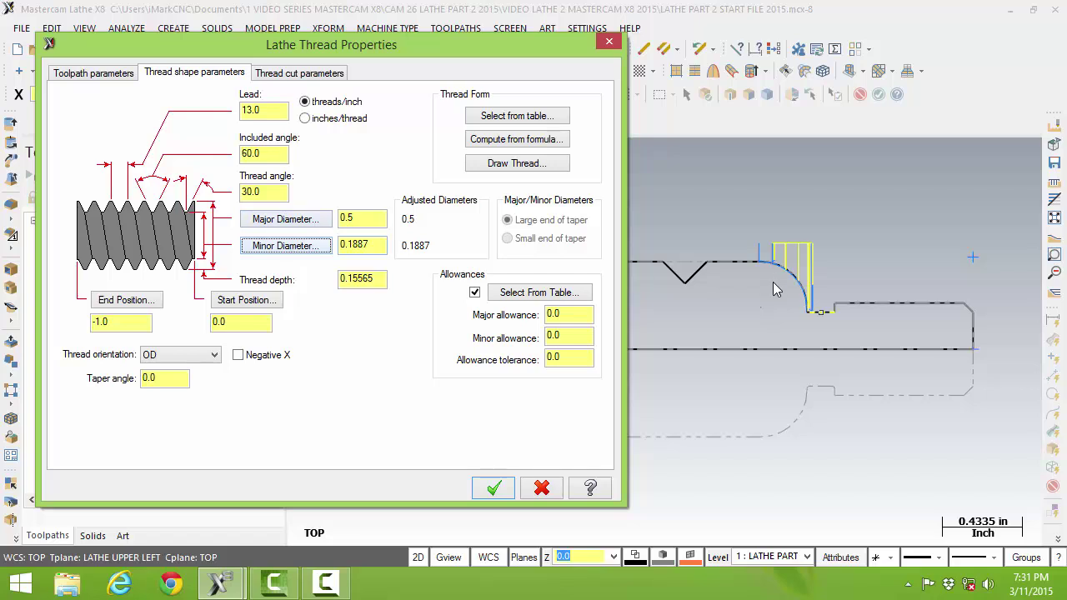
click(825, 316)
Open the thread table and set the thread form to Unified - UNC, UNF
click(532, 119)
click(534, 122)
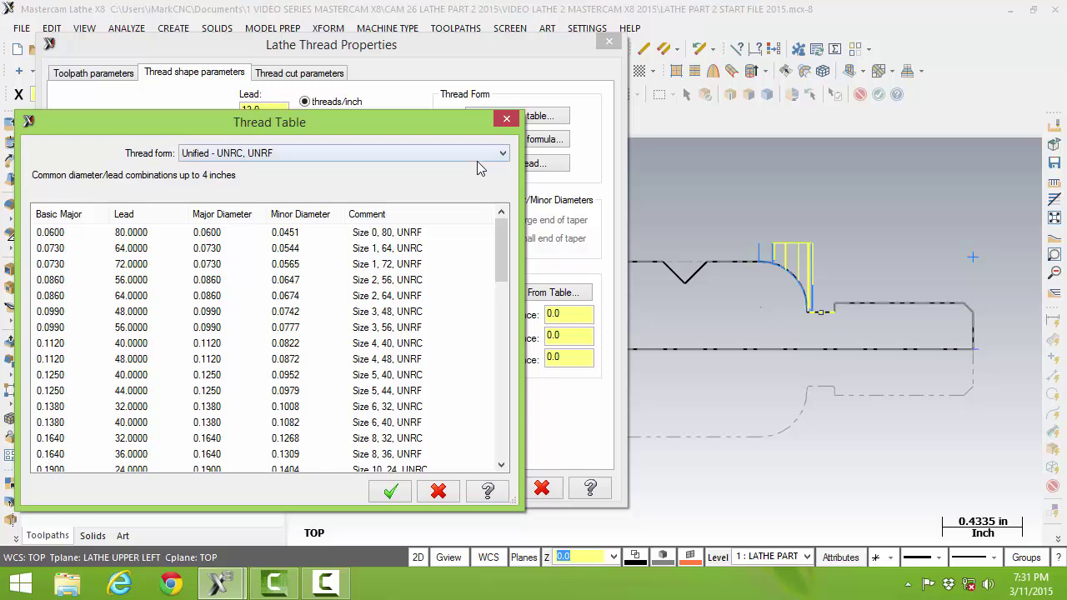
click(503, 156)
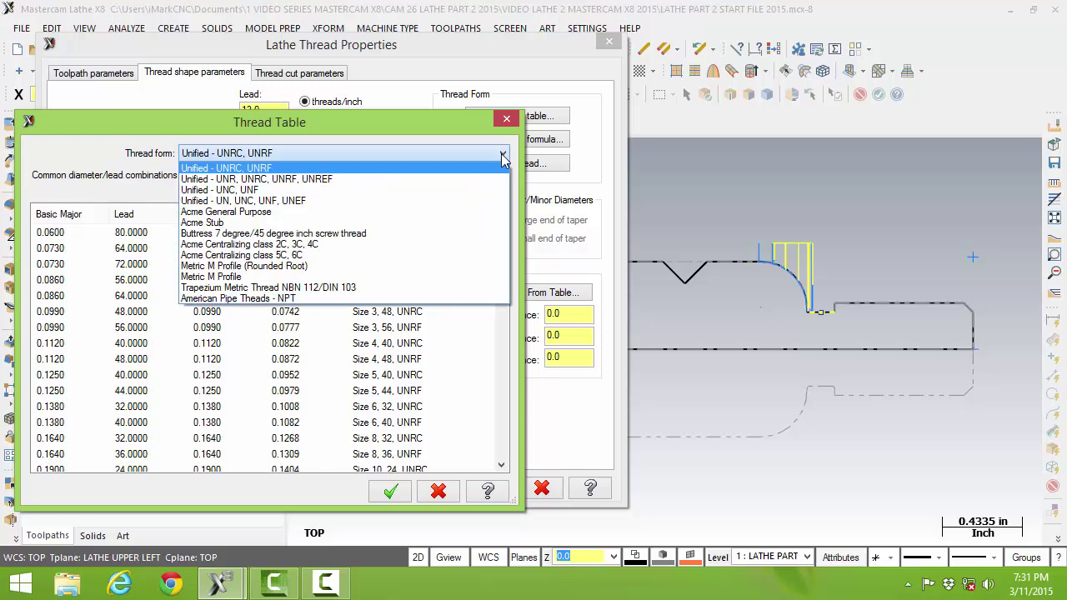
click(265, 198)
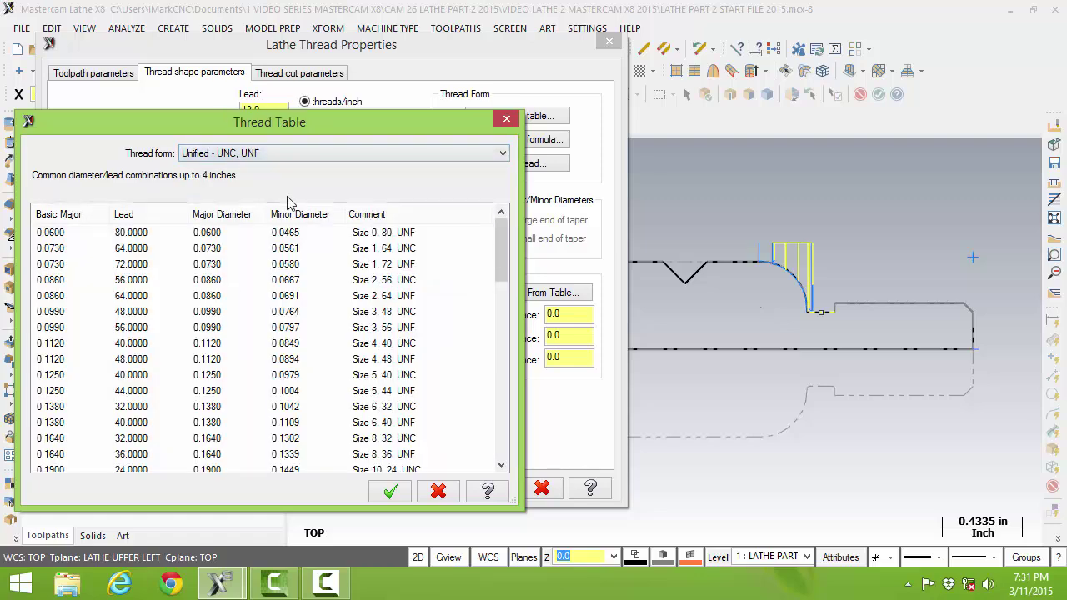
Choose the 1/2, 13, UNC thread from the table and apply its diameters
scroll(499, 269, down, 1)
scroll(499, 268, down, 4)
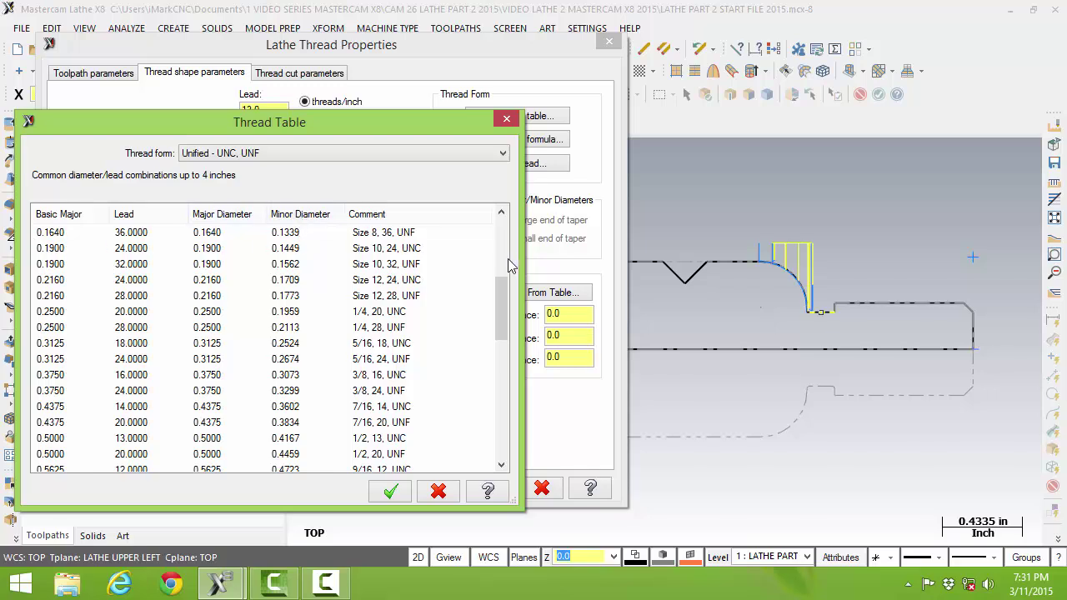
drag(504, 305, 448, 321)
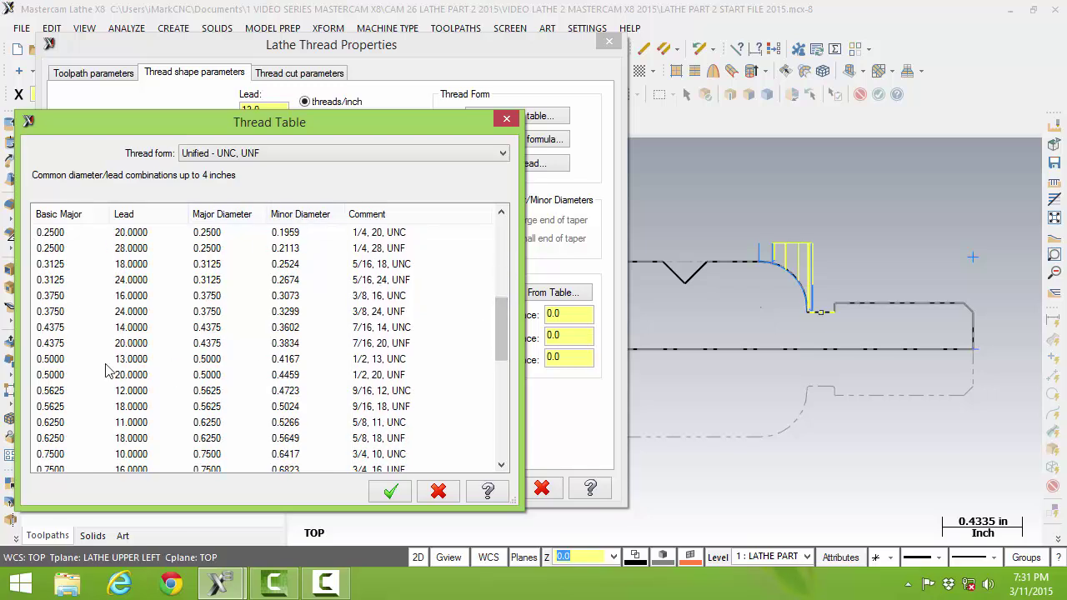
click(57, 363)
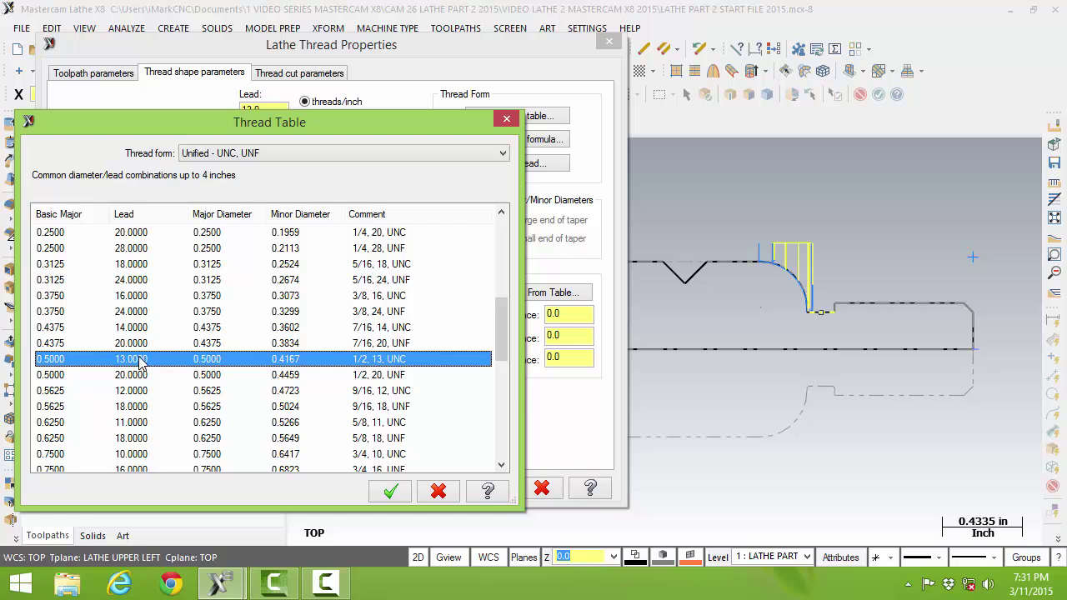
click(214, 364)
click(289, 355)
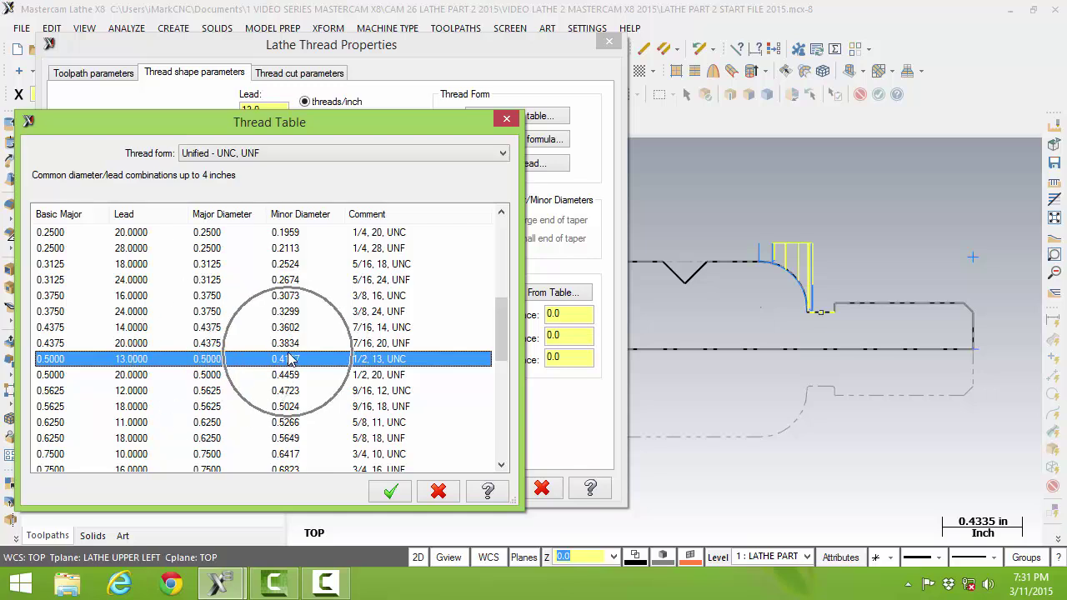
click(302, 363)
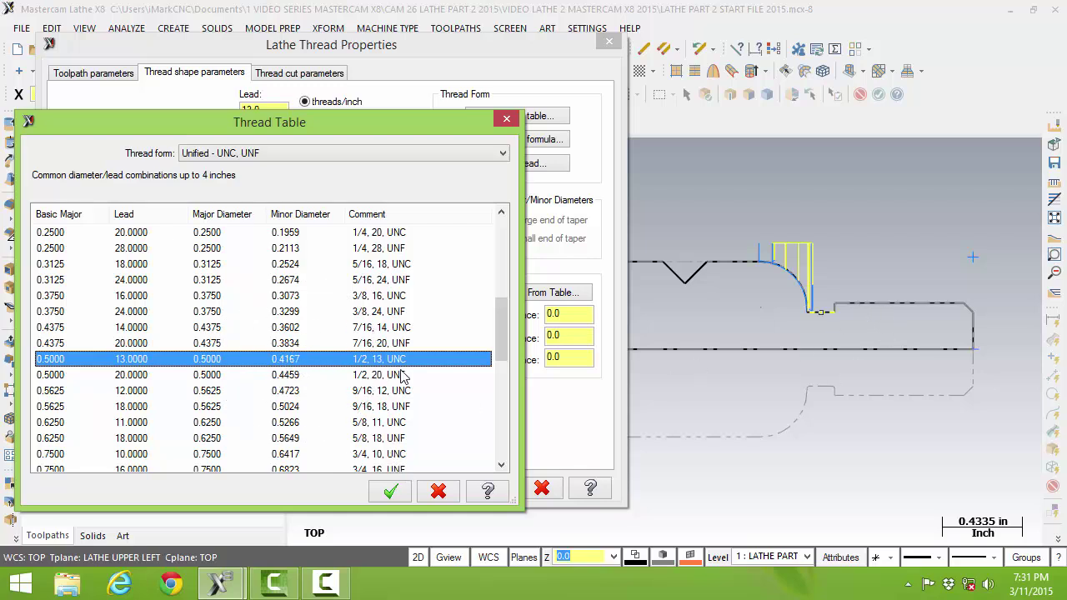
click(829, 318)
click(293, 362)
click(392, 492)
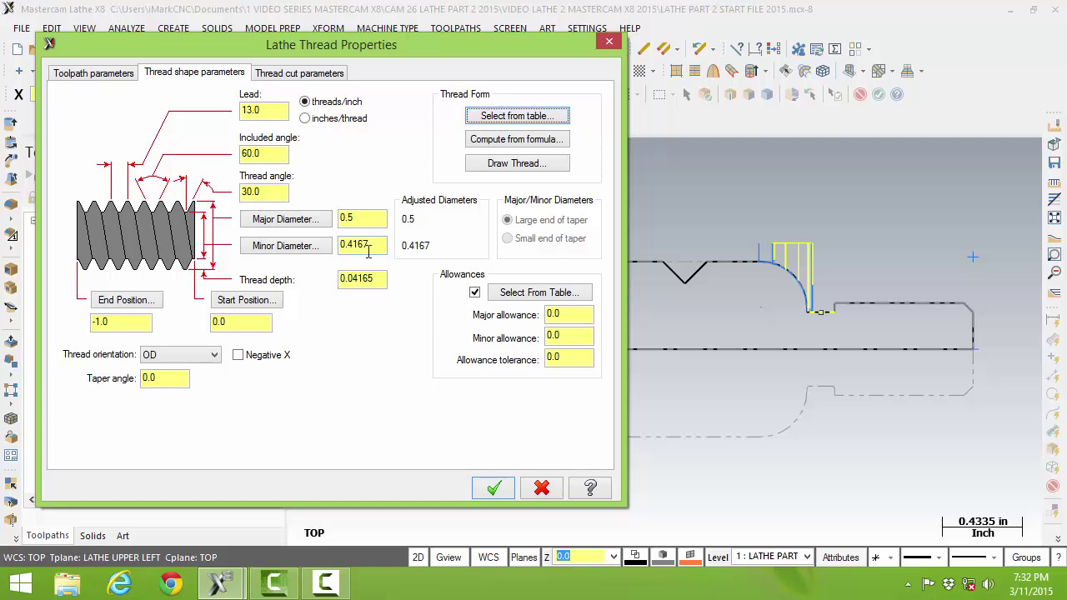
Apply the 1/4, 20, UNC thread from the thread table for comparison
click(522, 121)
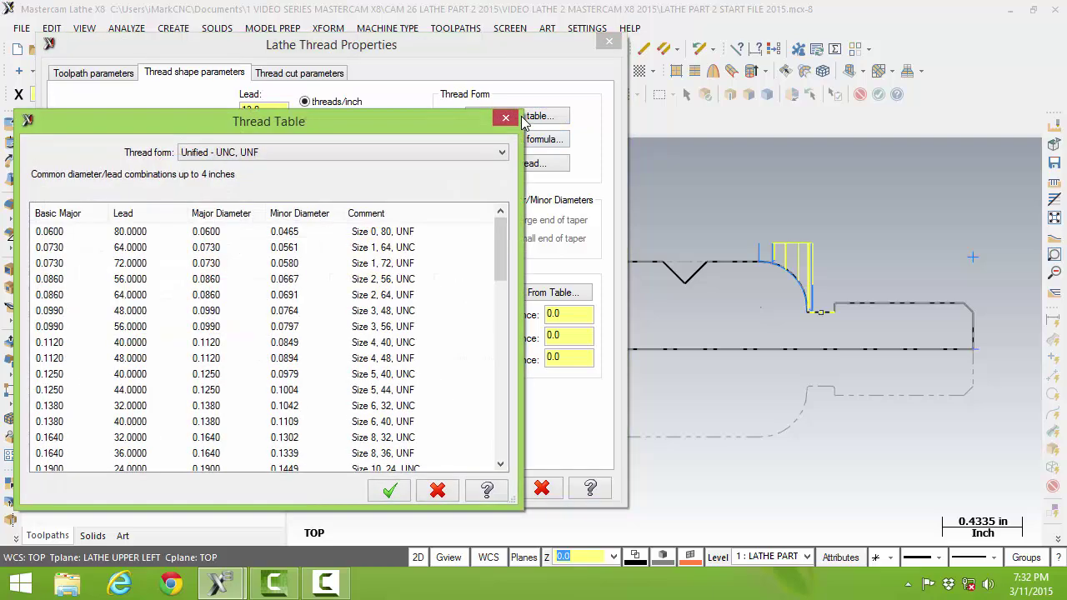
scroll(502, 261, down, 1)
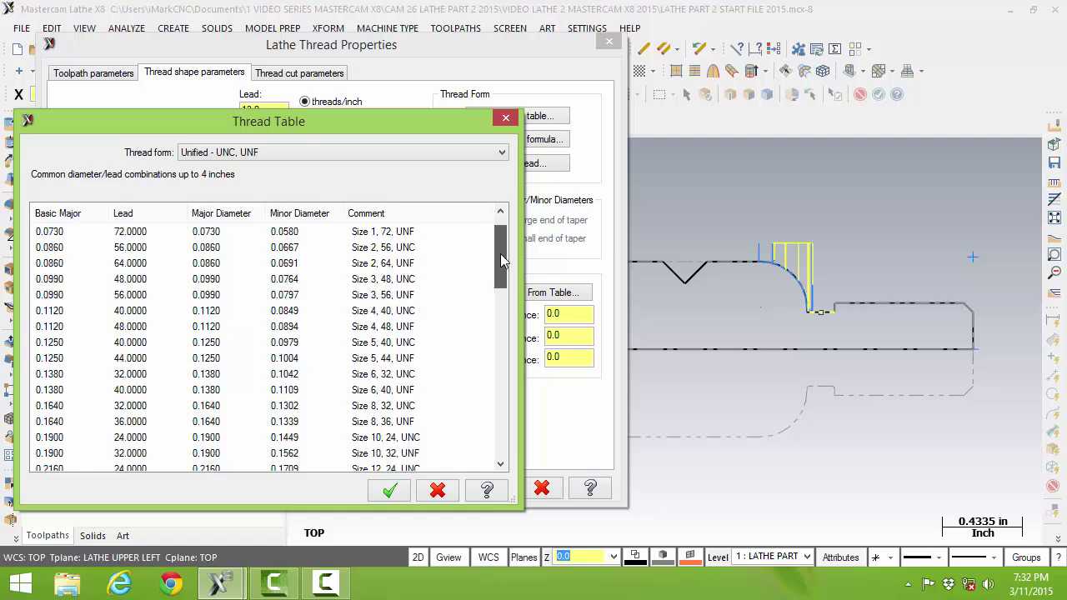
drag(502, 261, 497, 310)
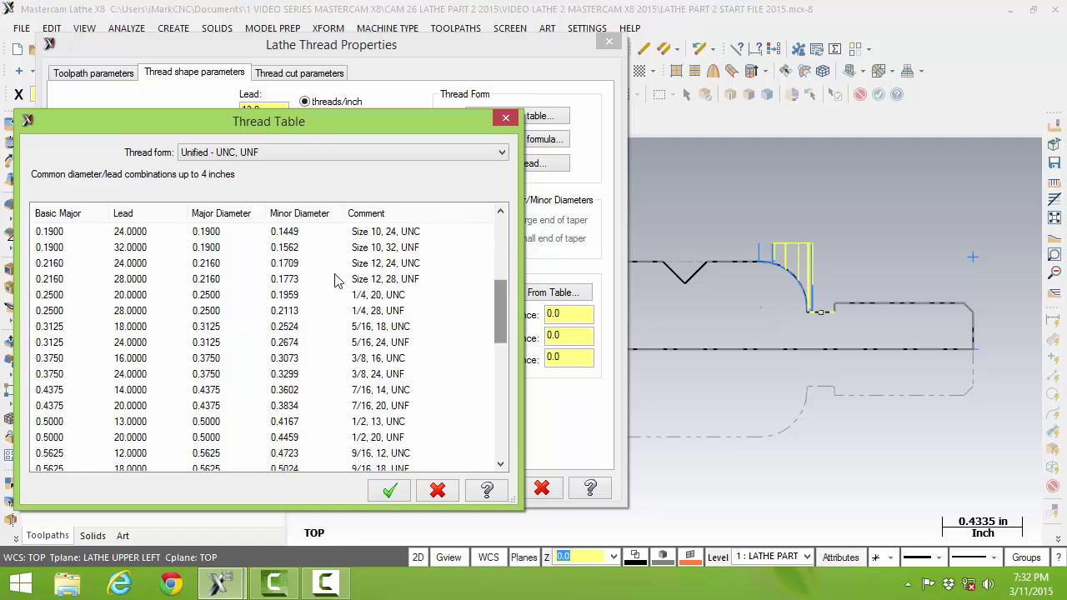
click(63, 296)
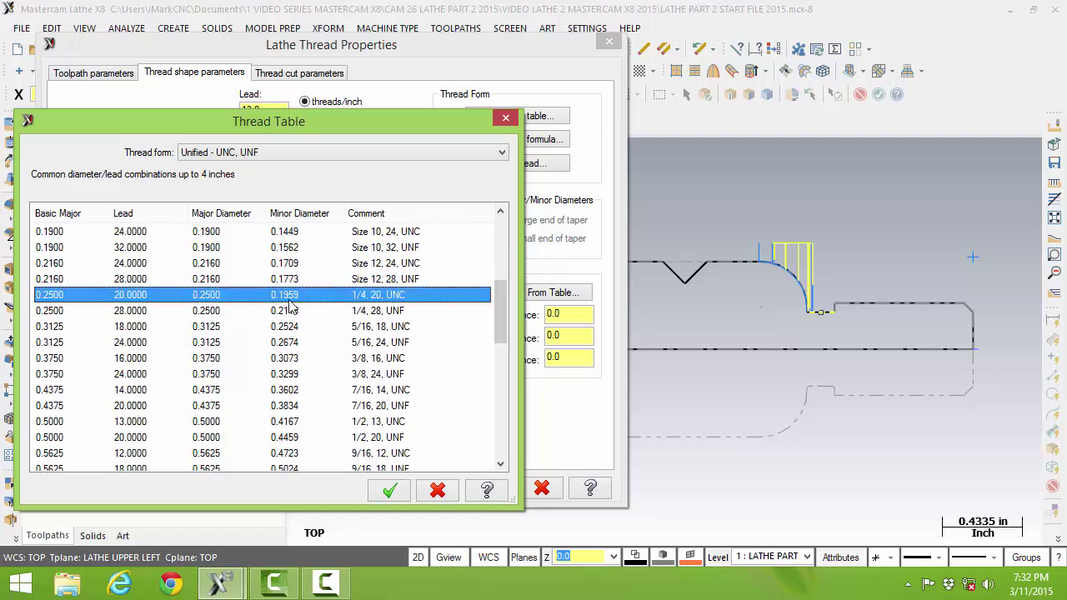
click(390, 490)
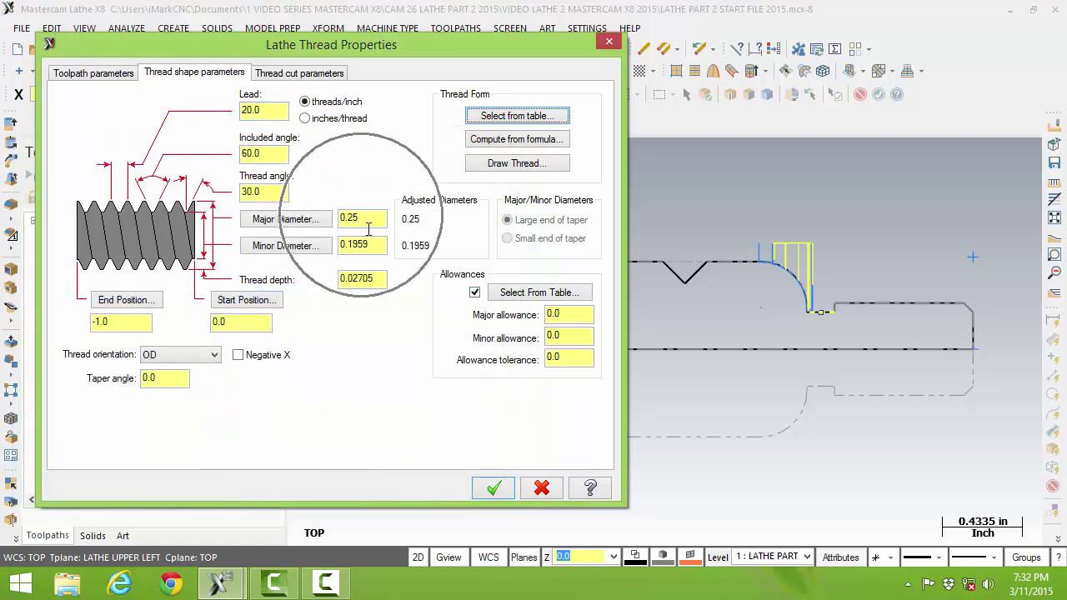
Reselect the 1/2, 13, UNC thread from the thread table and apply it again
click(514, 121)
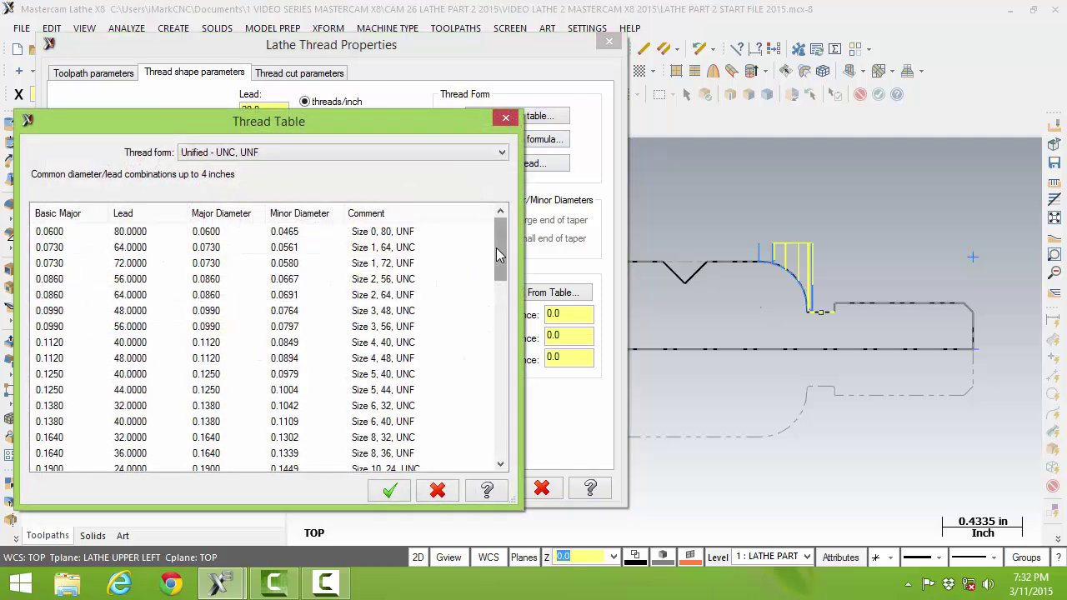
drag(498, 246, 498, 319)
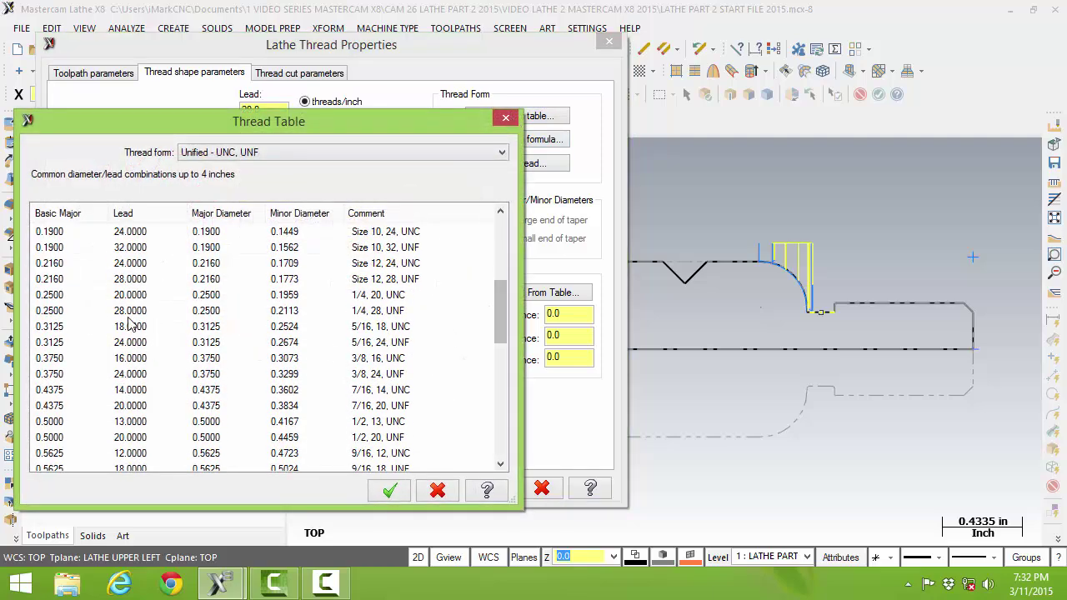
click(70, 423)
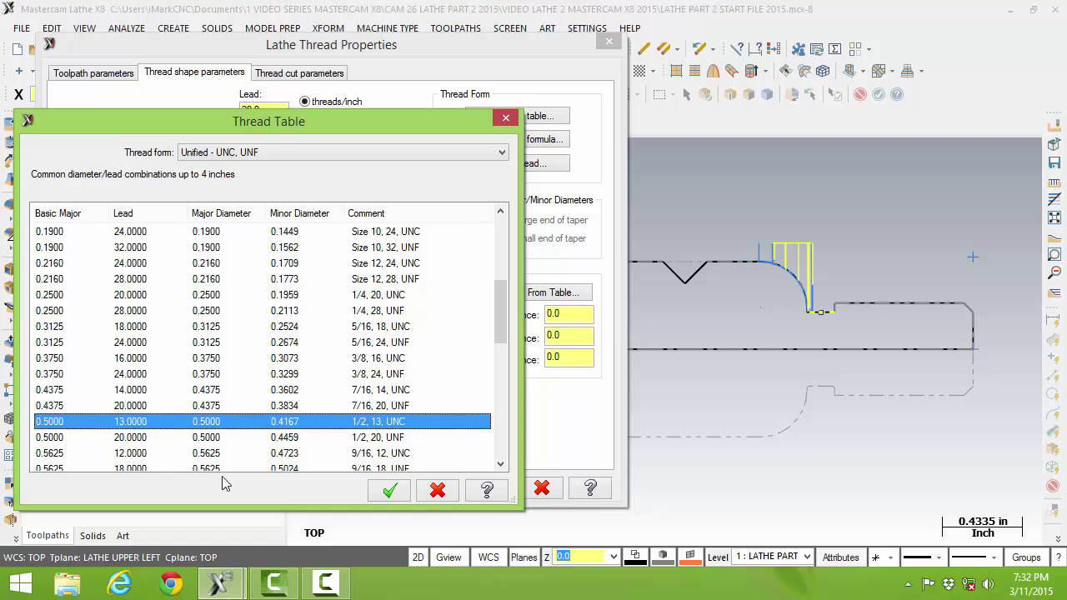
click(390, 490)
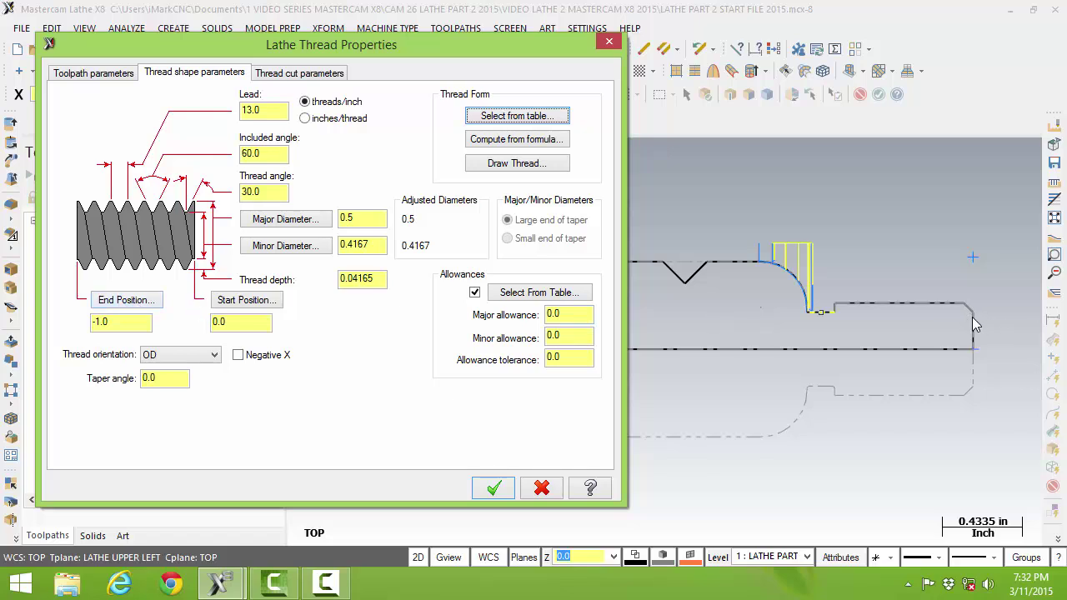
Pick the thread's end position of -0.75 at the corner where the threaded section meets the undercut
key(ctrl)
key(ctrl)
key(ctrl)
key(ctrl)
key(ctrl)
click(121, 300)
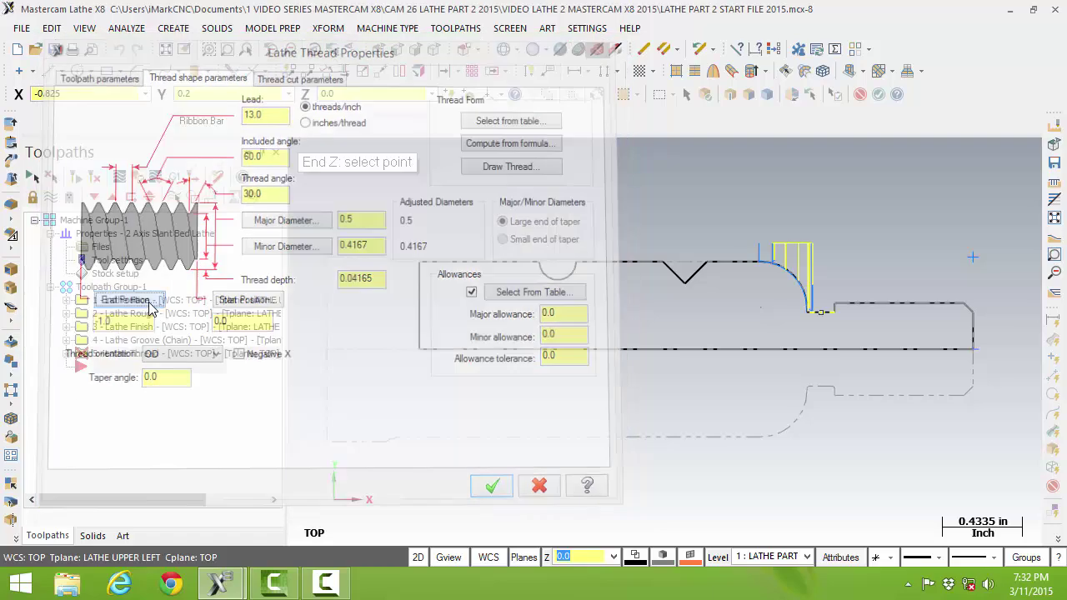
click(838, 306)
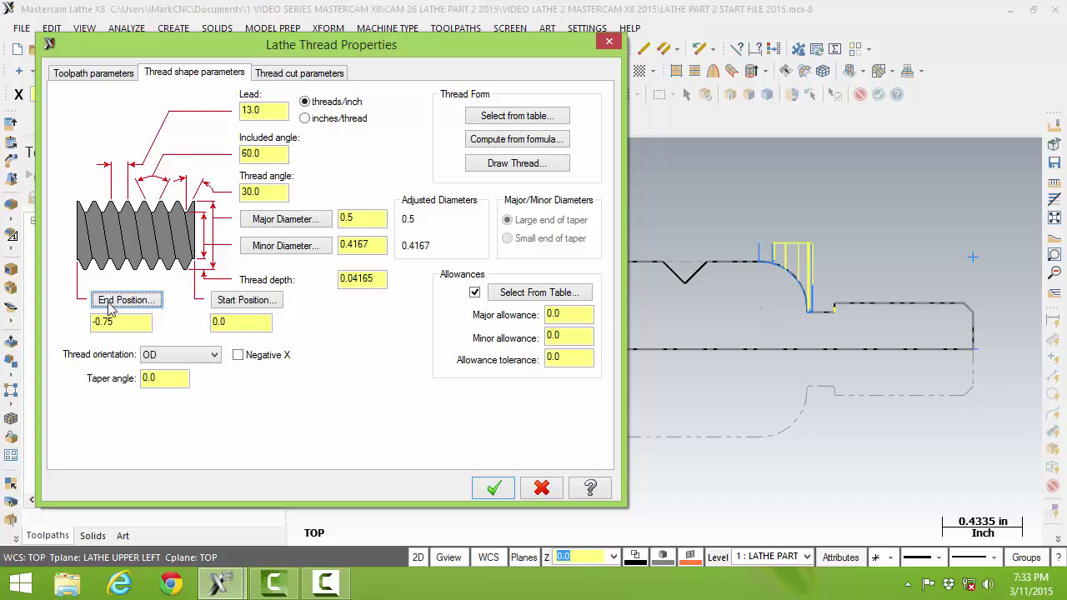
Extend the thread's end position by 0.03 into the undercut, to -0.78
click(125, 323)
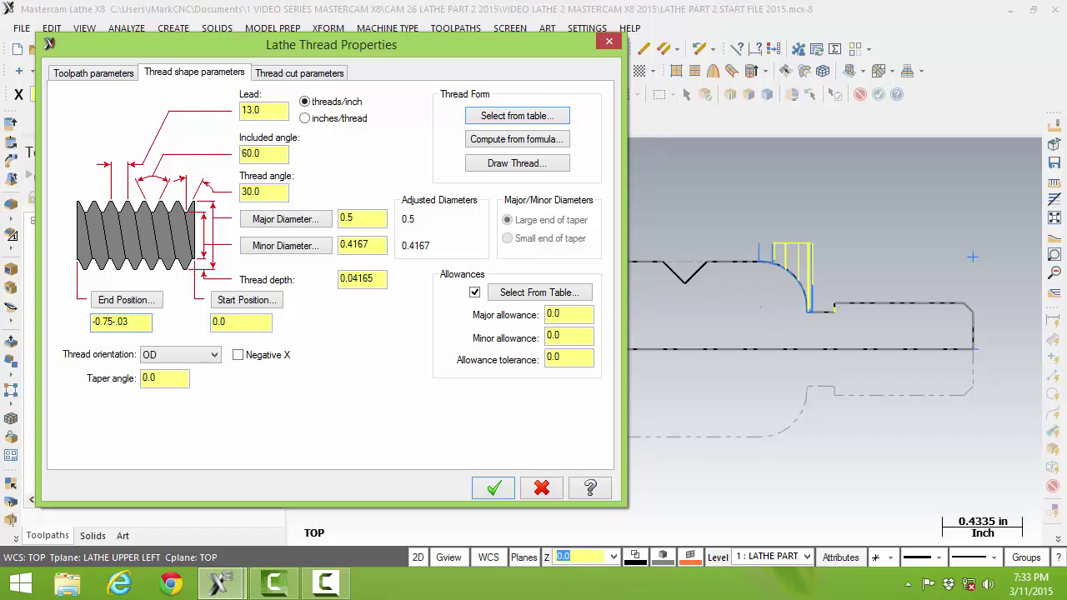
key(Return)
key(ctrl)
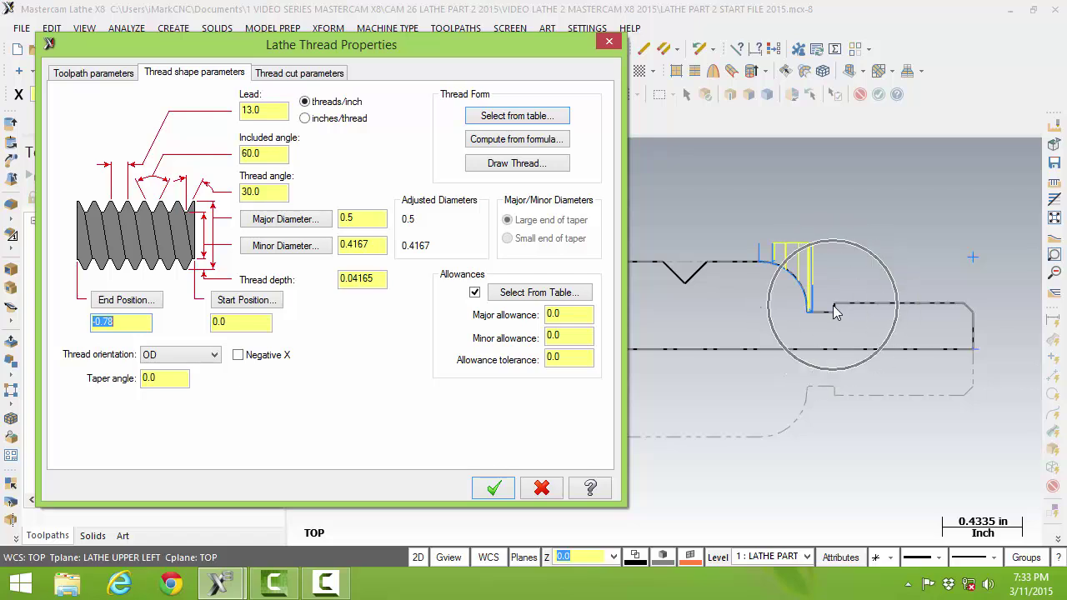
key(ctrl)
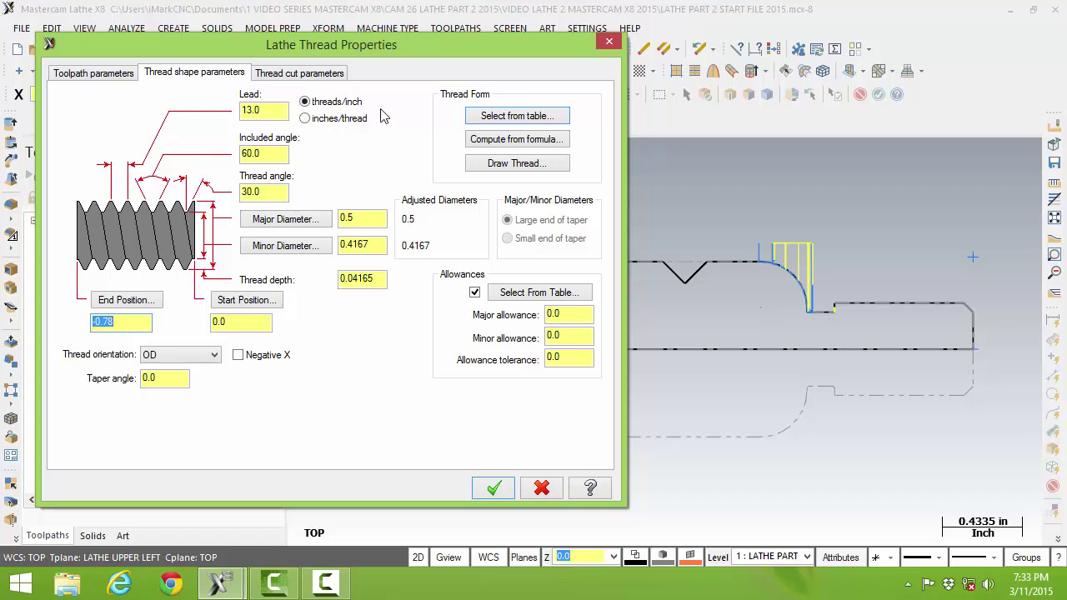
Set the thread cut's NC code format to Longhand with 3 spring cuts and generate the toolpath
click(305, 75)
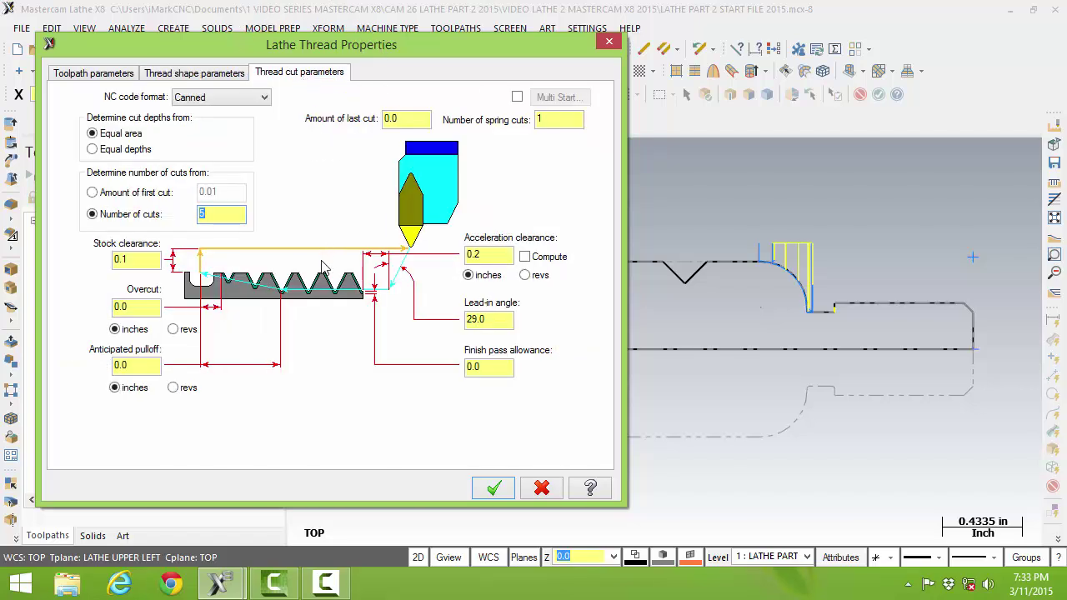
click(256, 98)
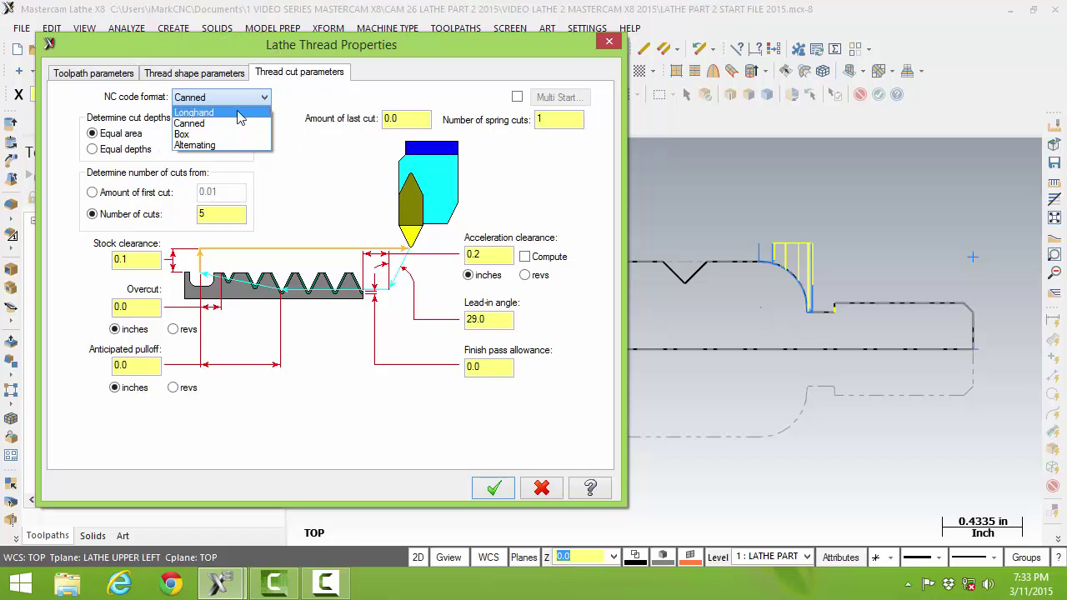
click(240, 112)
double_click(538, 120)
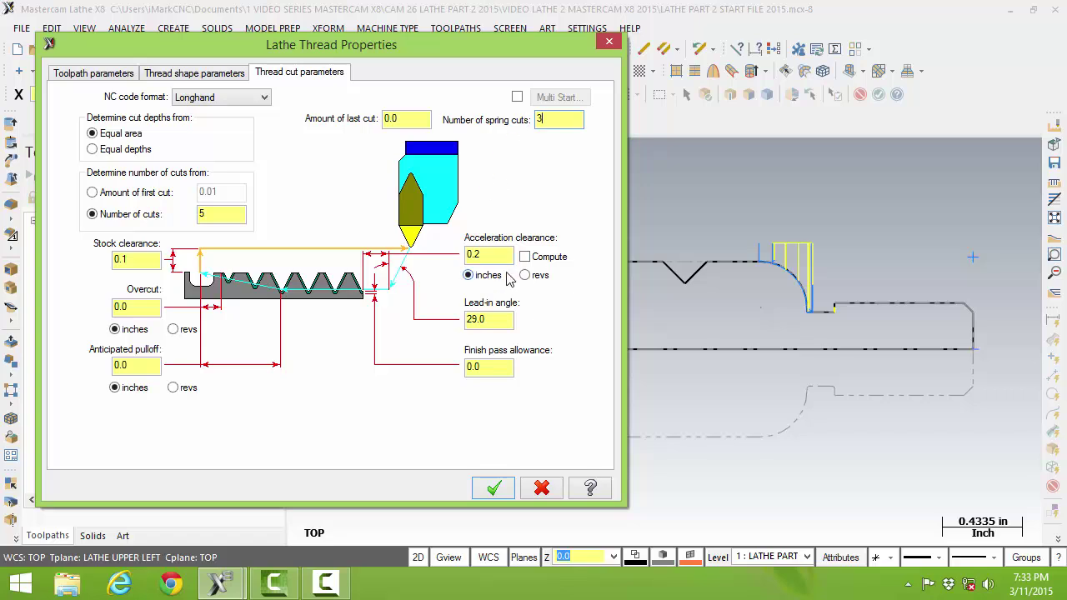
click(496, 490)
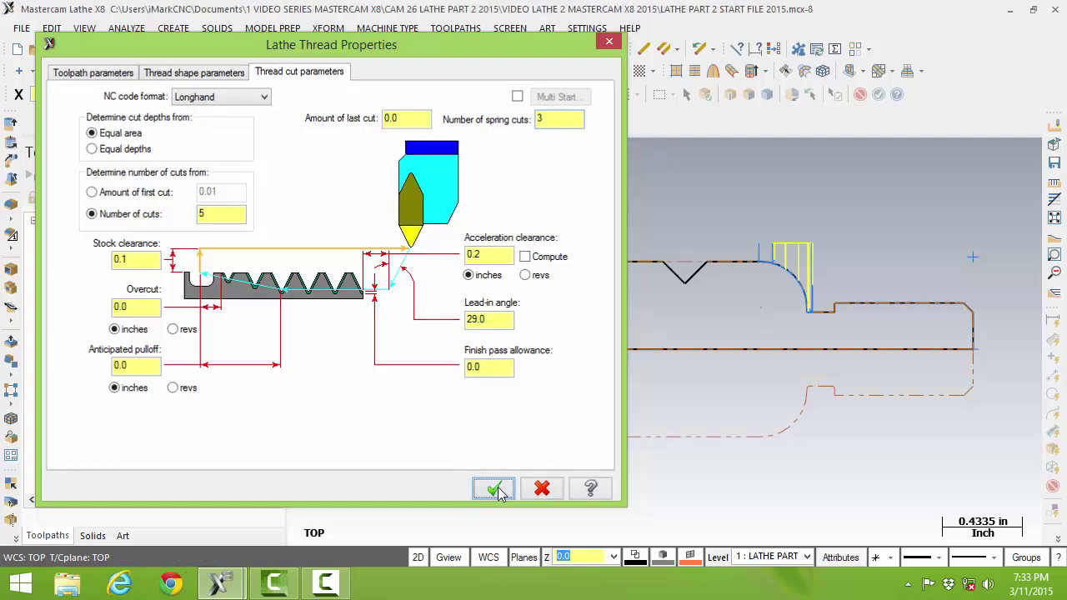
Set the Lathe Thread operation's acceleration clearance to 0.1 and regenerate its toolpath
key(ctrl)
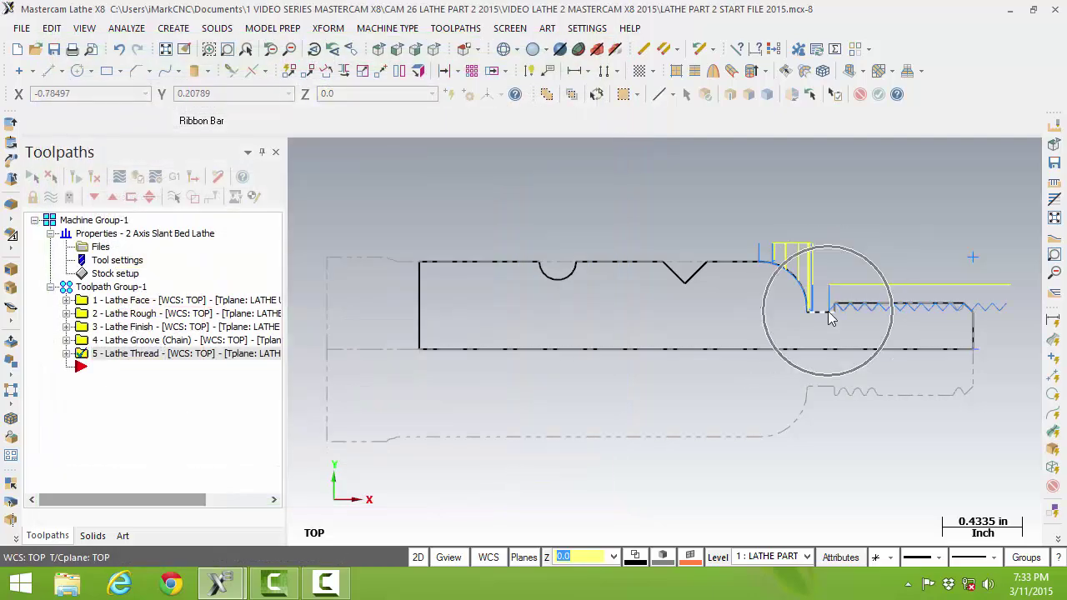
scroll(828, 311, up, 3)
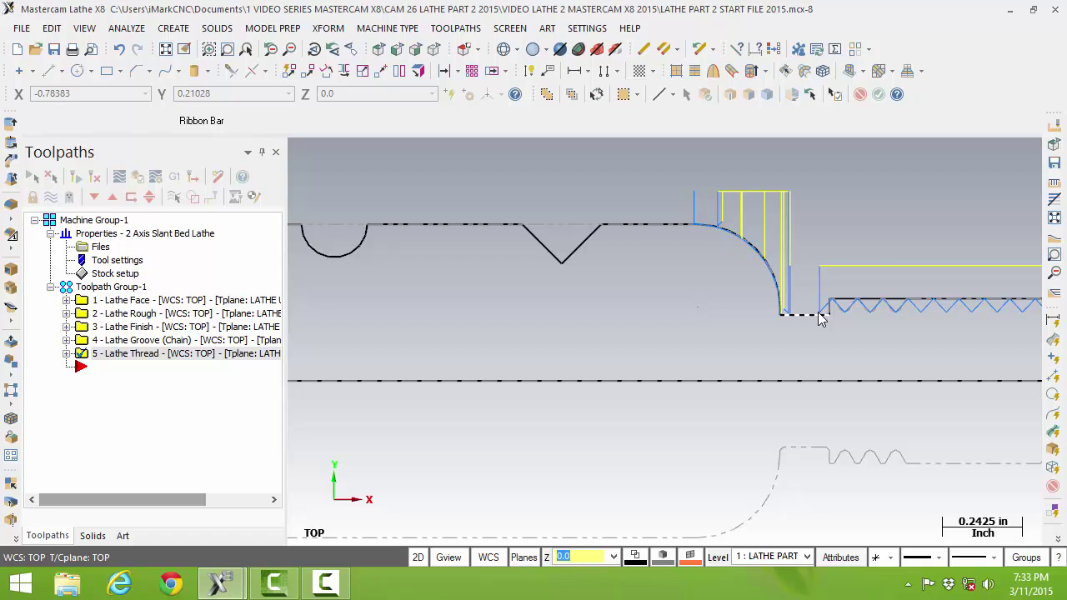
scroll(821, 317, down, 2)
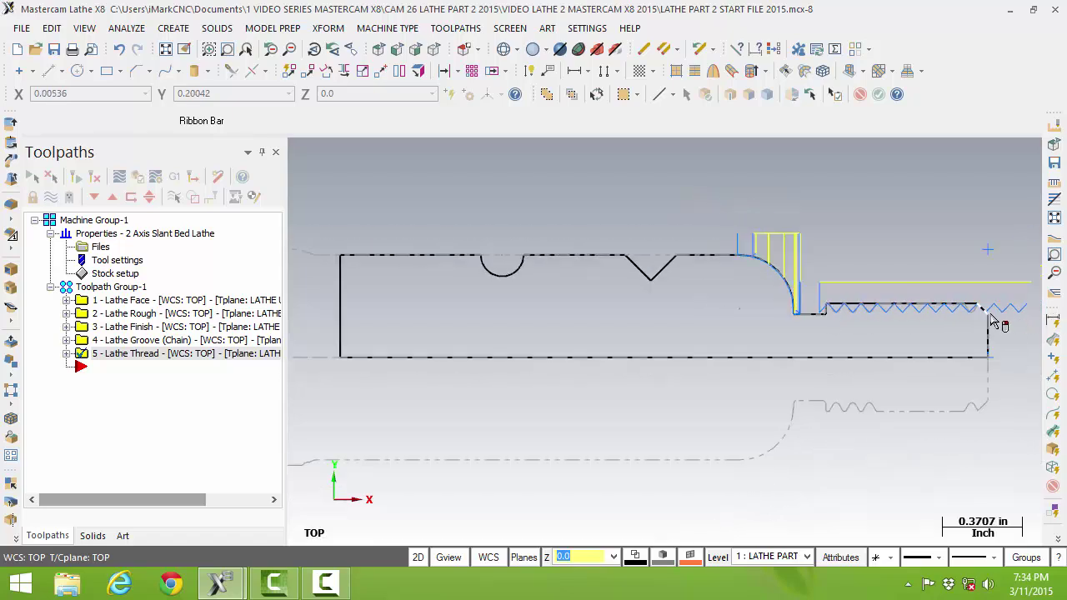
click(108, 353)
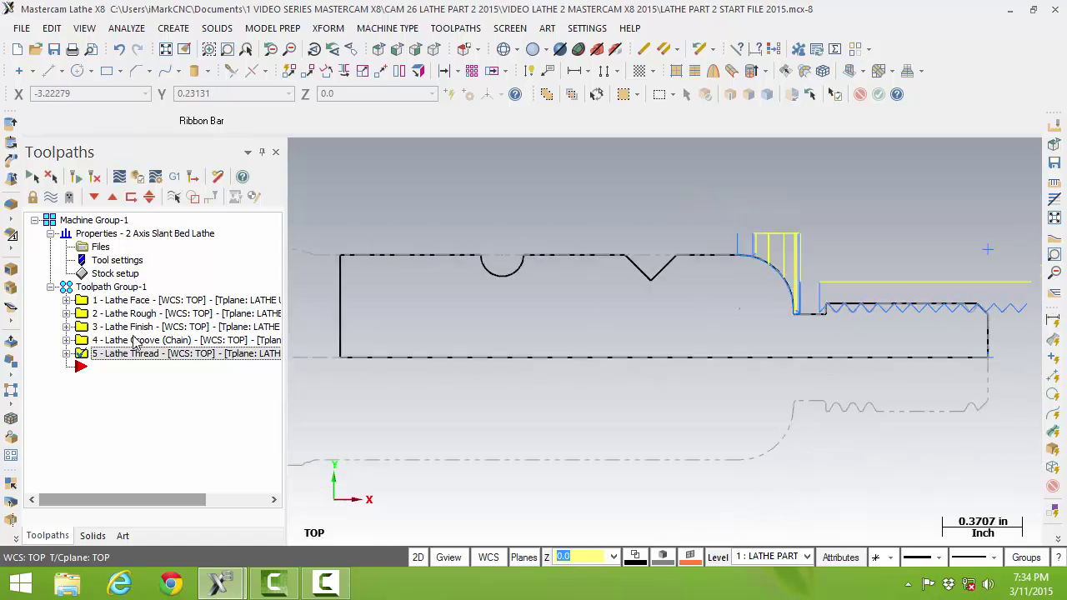
key(ctrl)
click(66, 353)
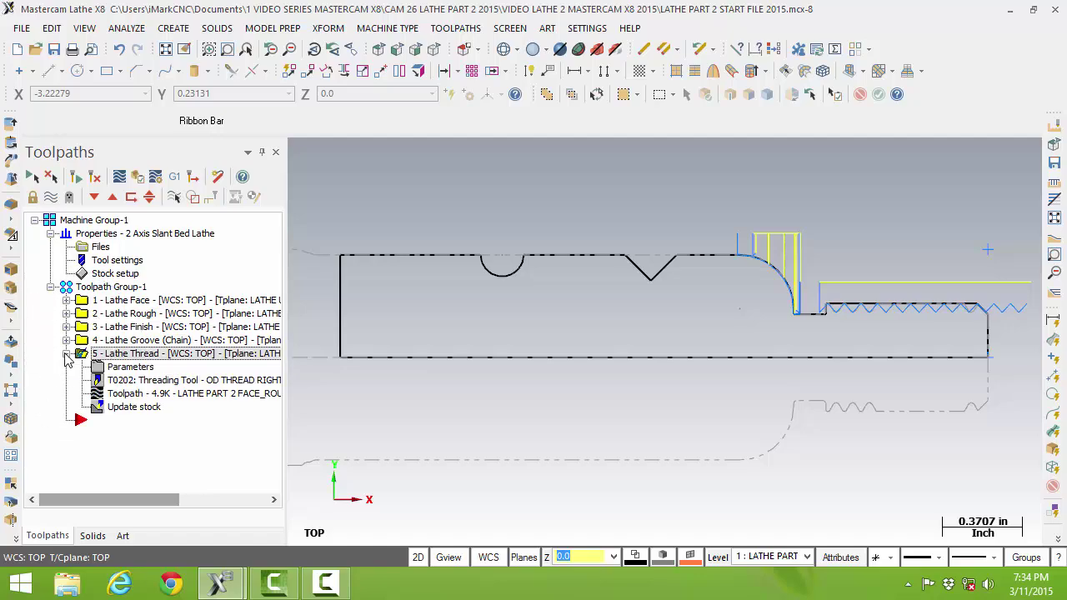
click(125, 367)
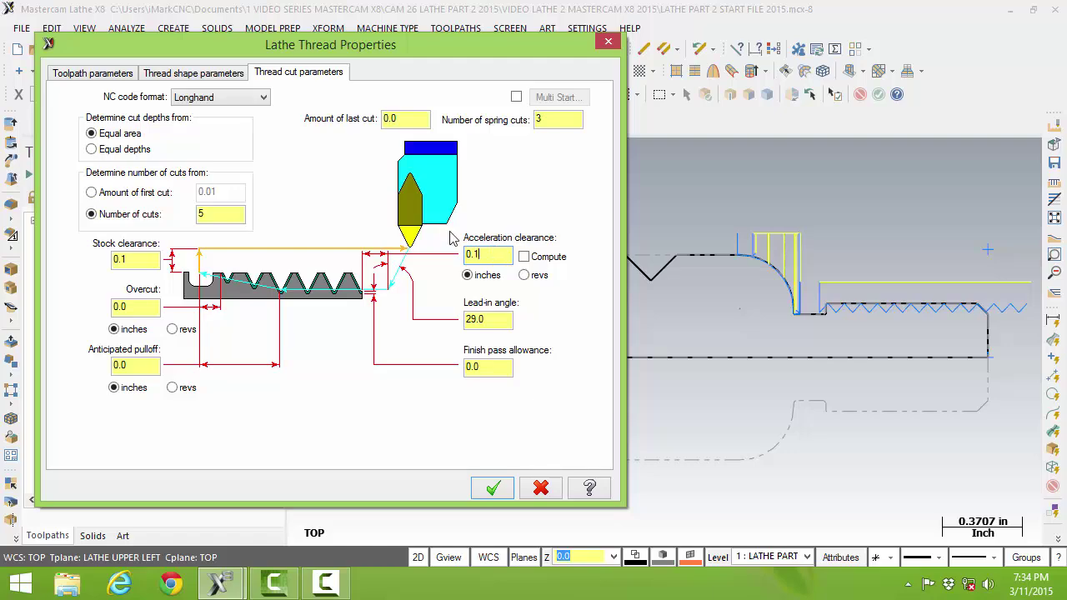
click(493, 488)
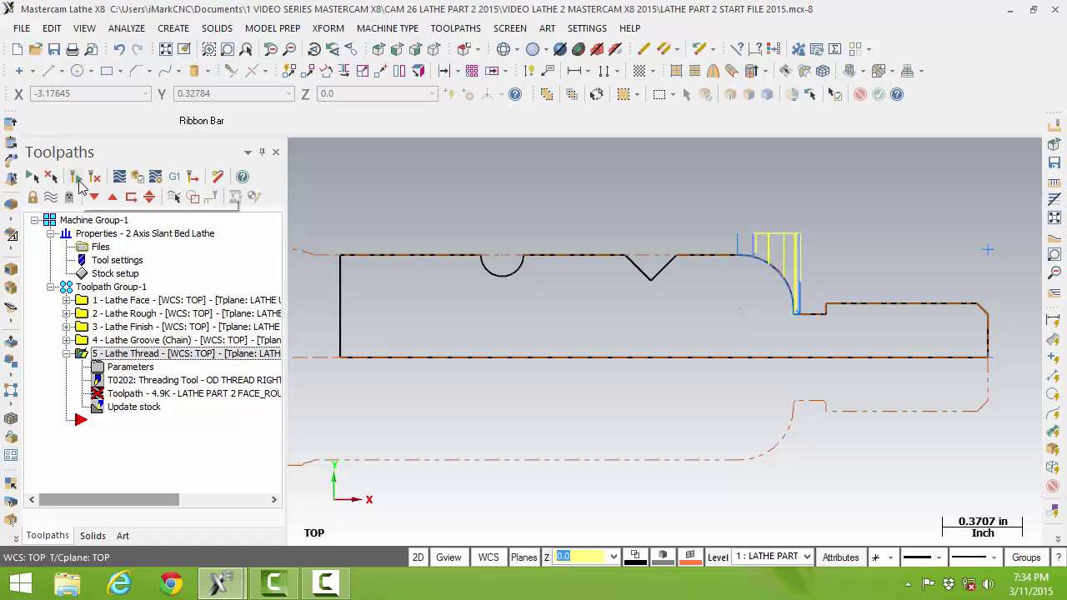
click(75, 176)
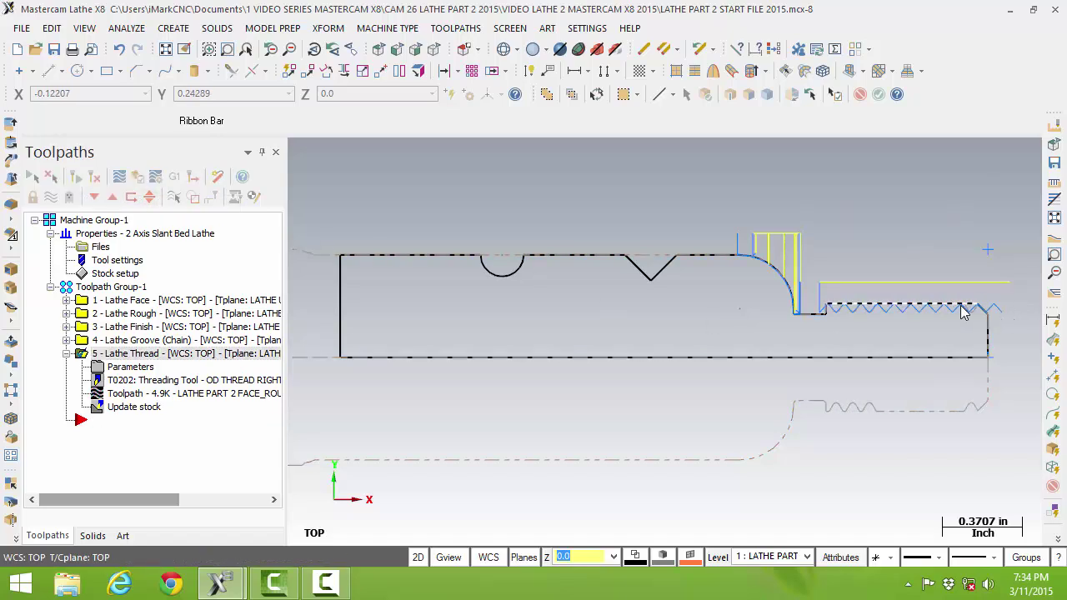
Restore the Lathe Thread operation's acceleration clearance to 0.2 and regenerate its toolpath
click(131, 368)
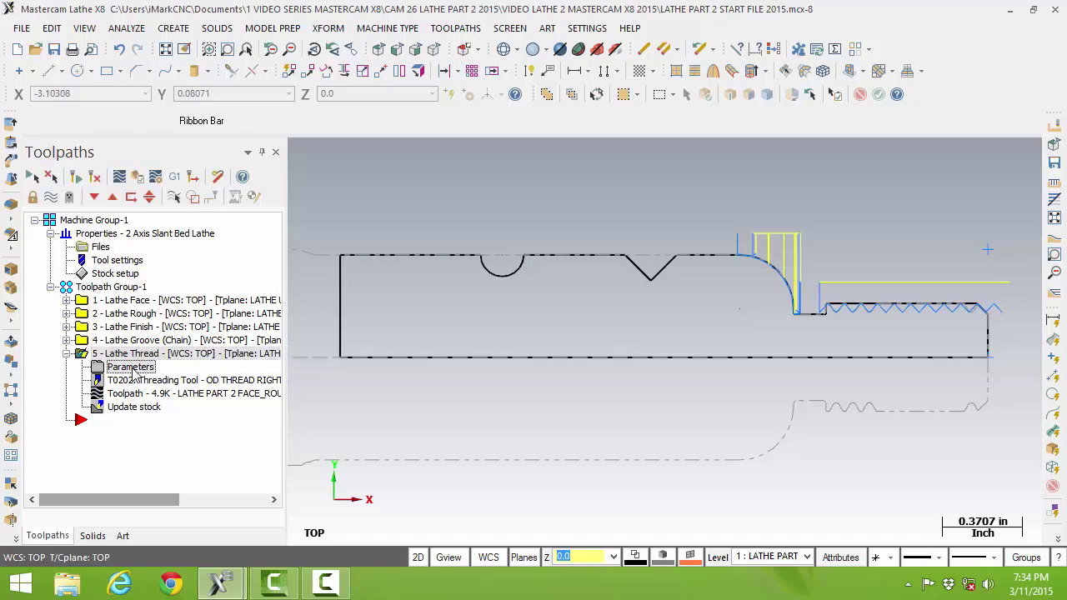
click(131, 369)
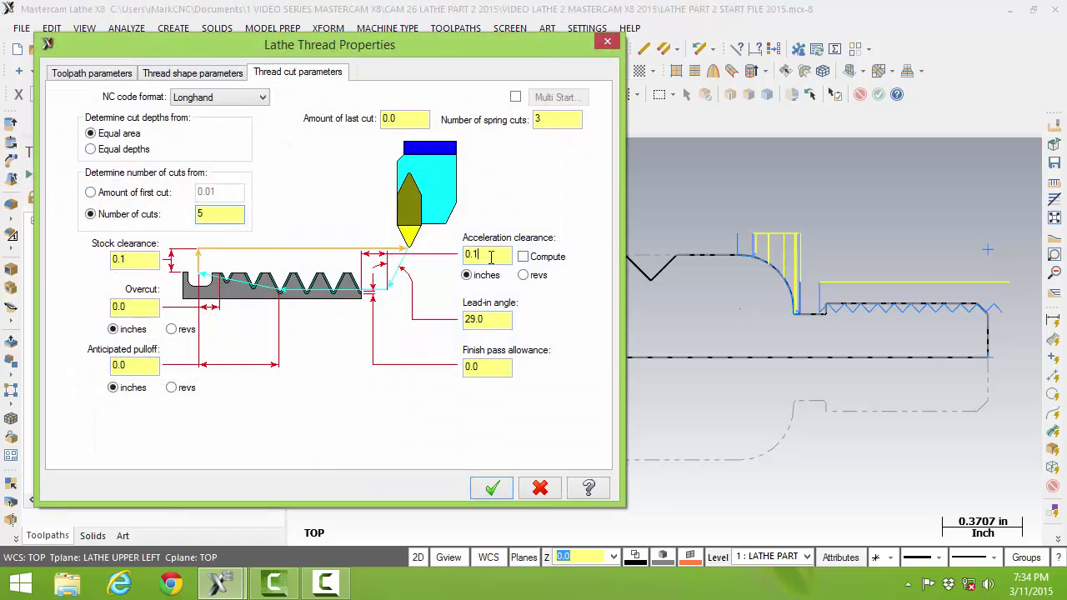
click(491, 257)
text(0.)
click(492, 488)
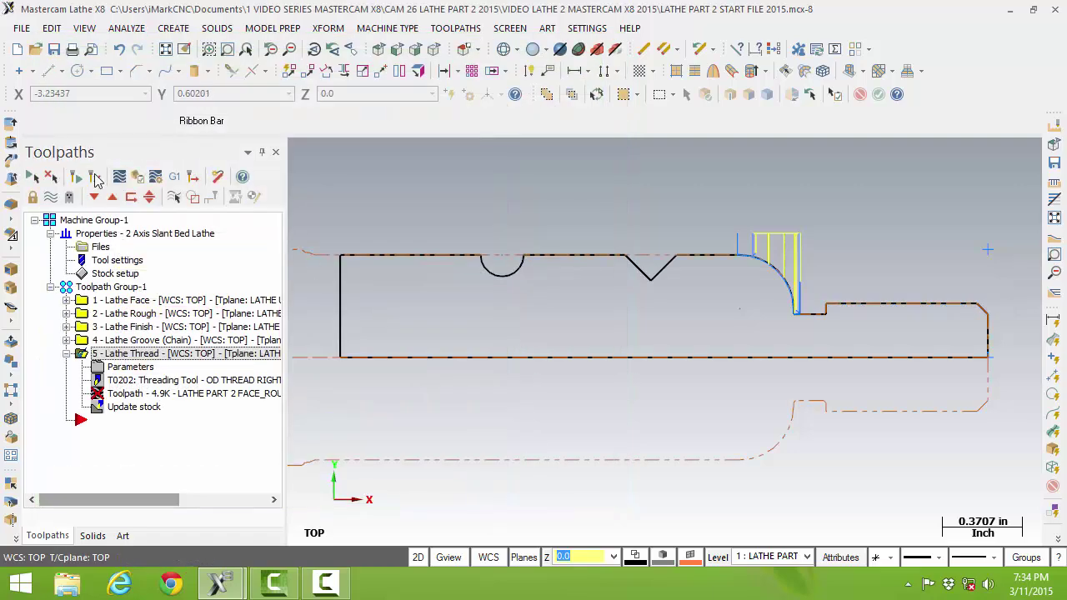
click(95, 182)
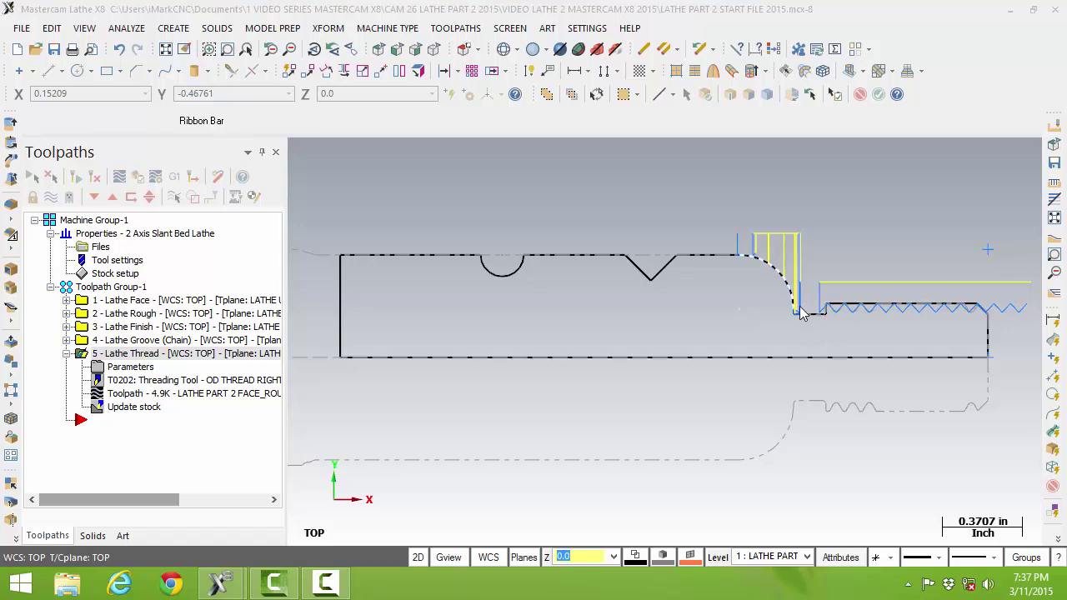
Select the Lathe Groove and Lathe Thread operations together and run their verification in Mastercam Simulator
click(67, 354)
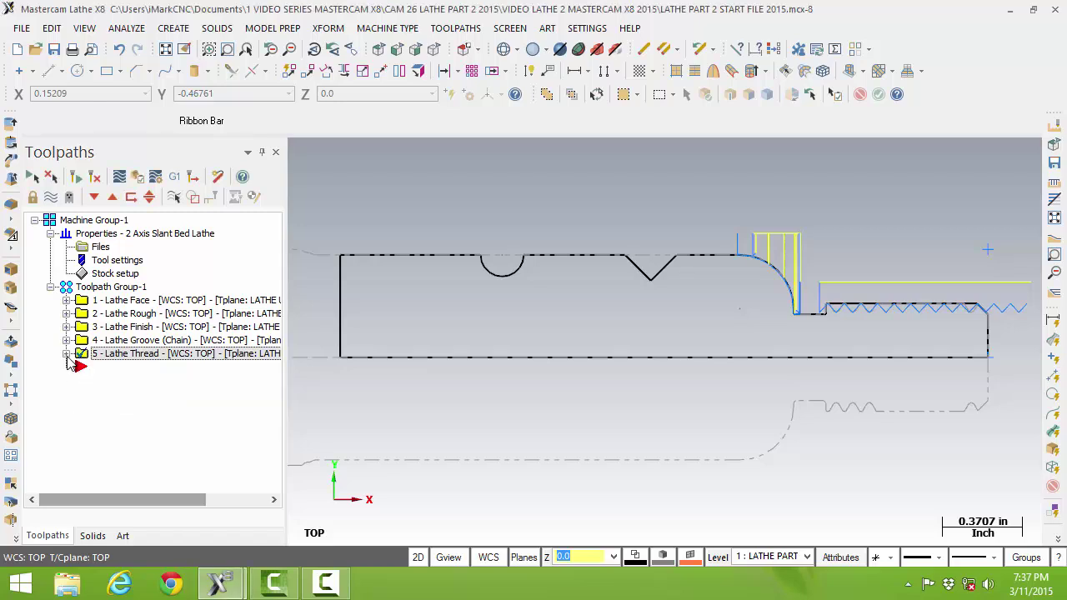
ctrl+click(109, 341)
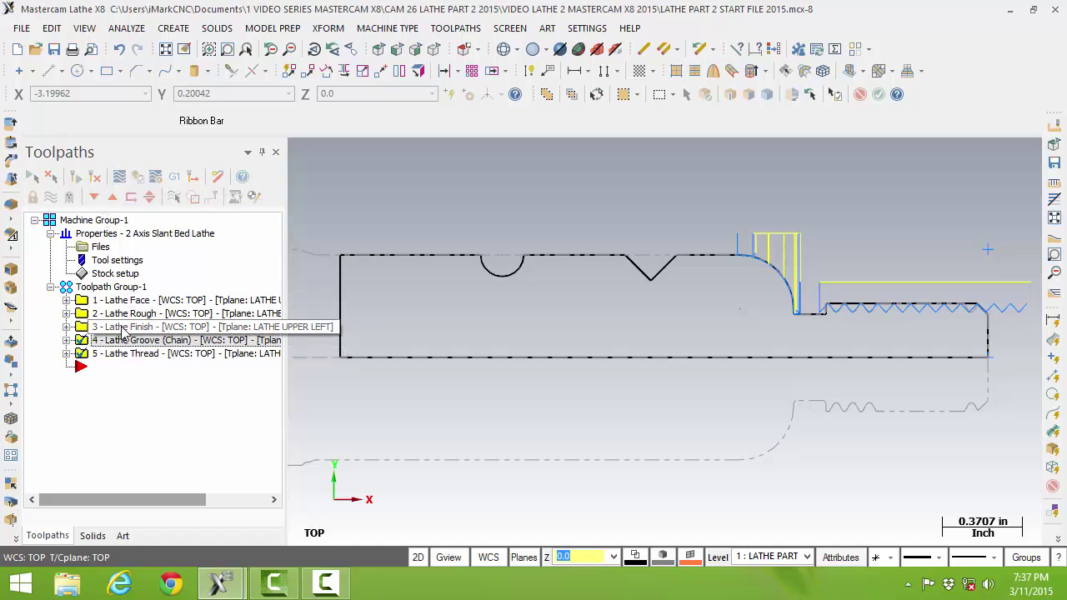
click(138, 180)
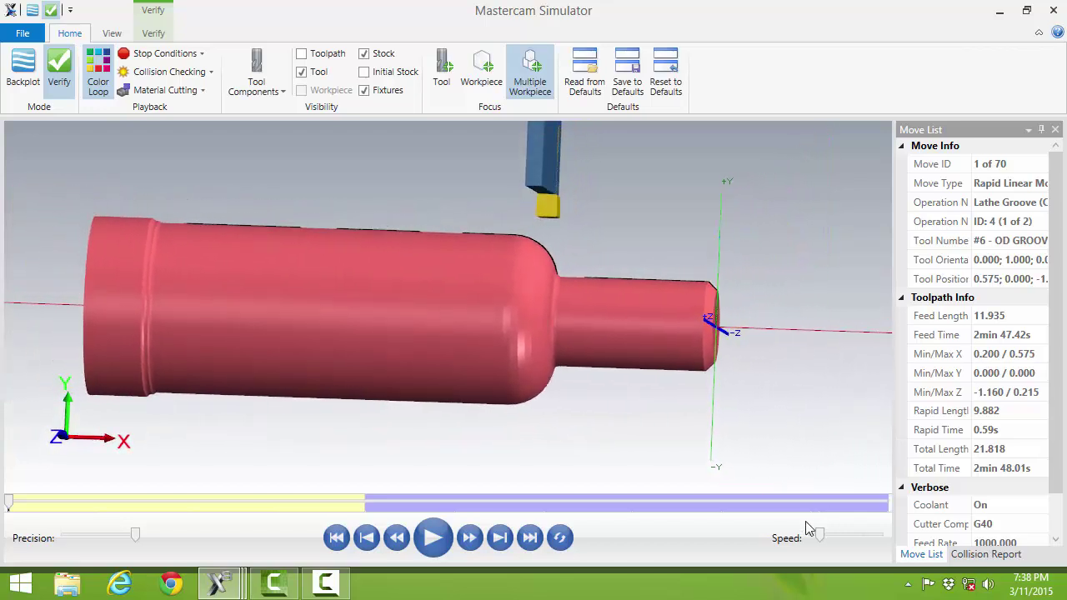
click(433, 537)
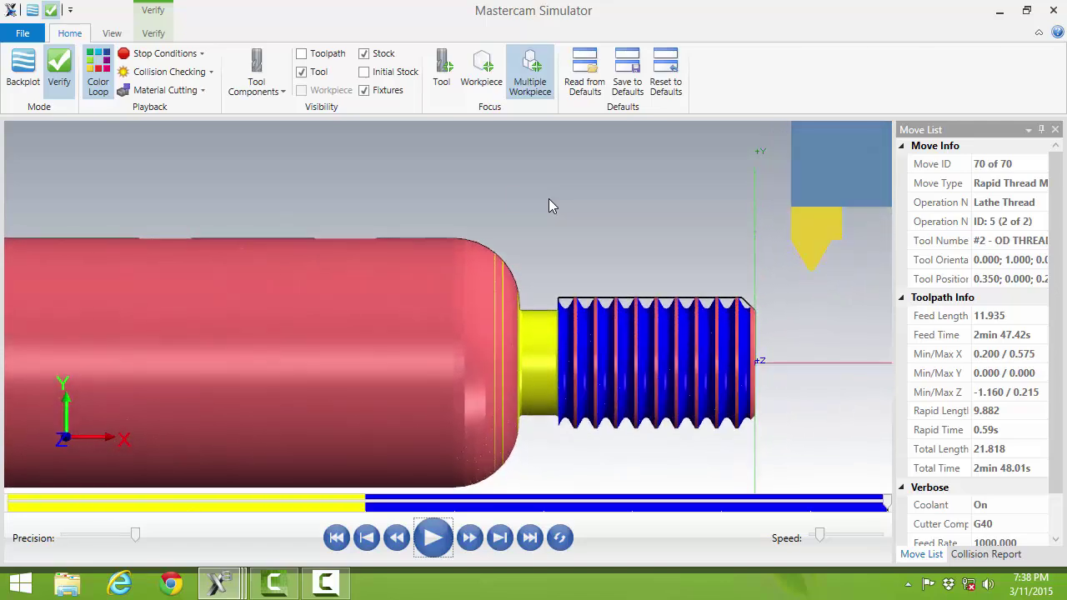
Compare the two-row, two-column and four-view viewport layouts, restore the default view, and return to a single view
click(152, 33)
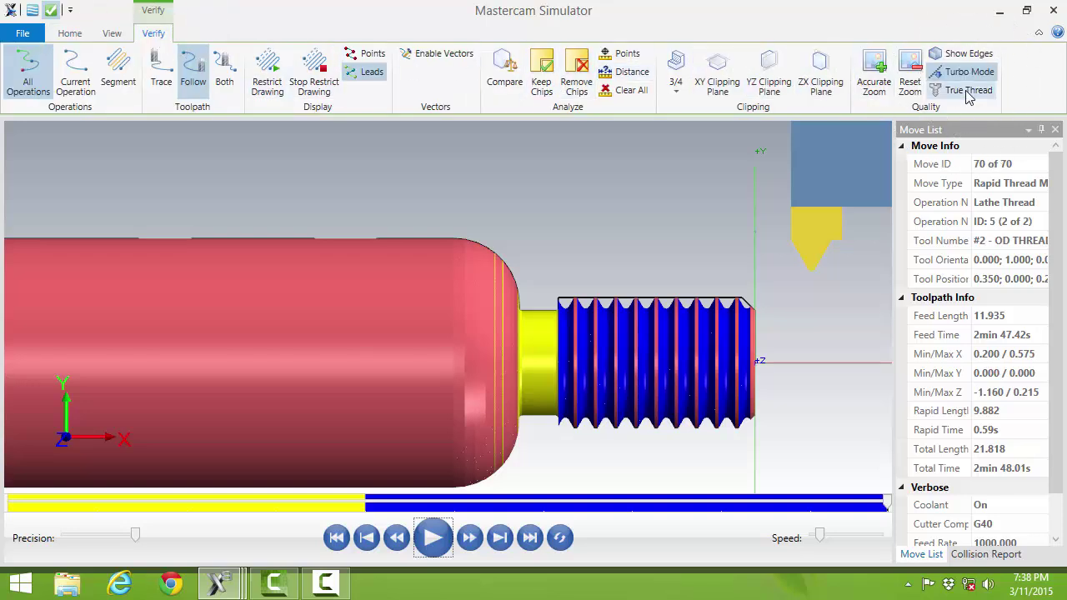
click(114, 35)
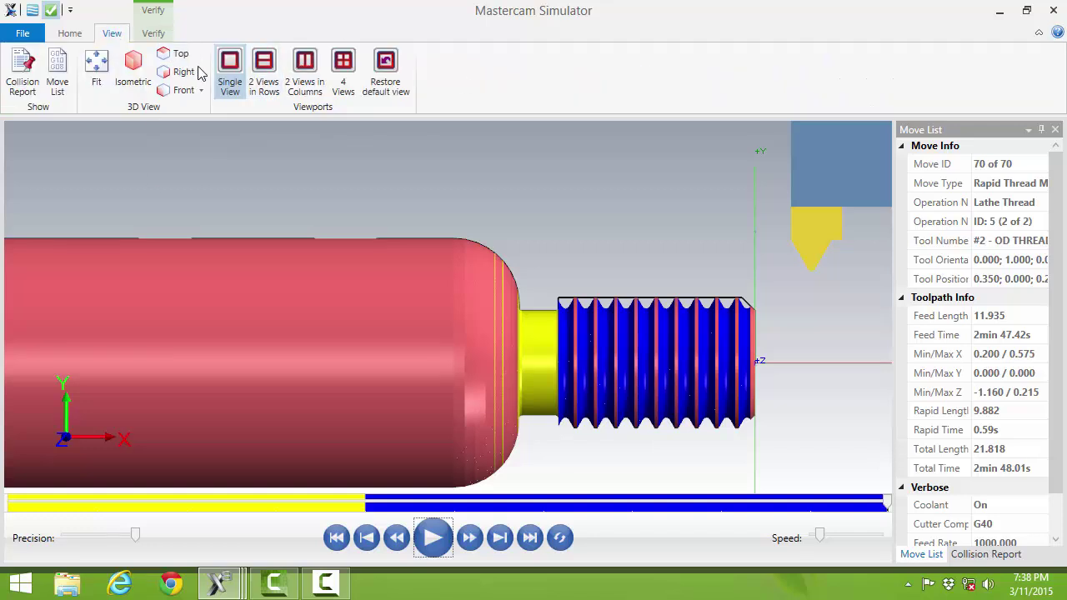
click(265, 71)
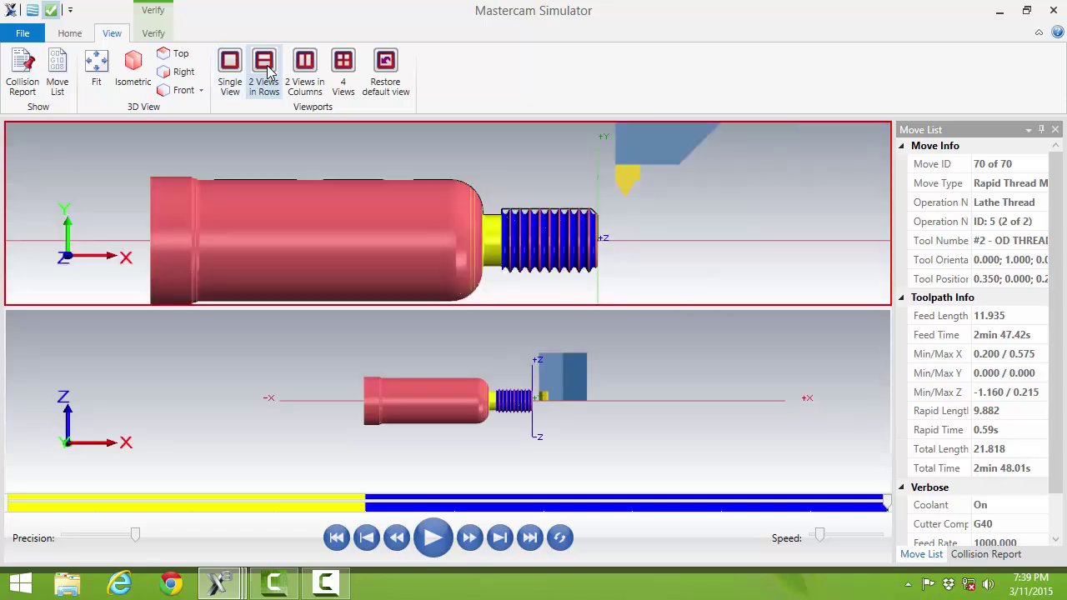
click(315, 71)
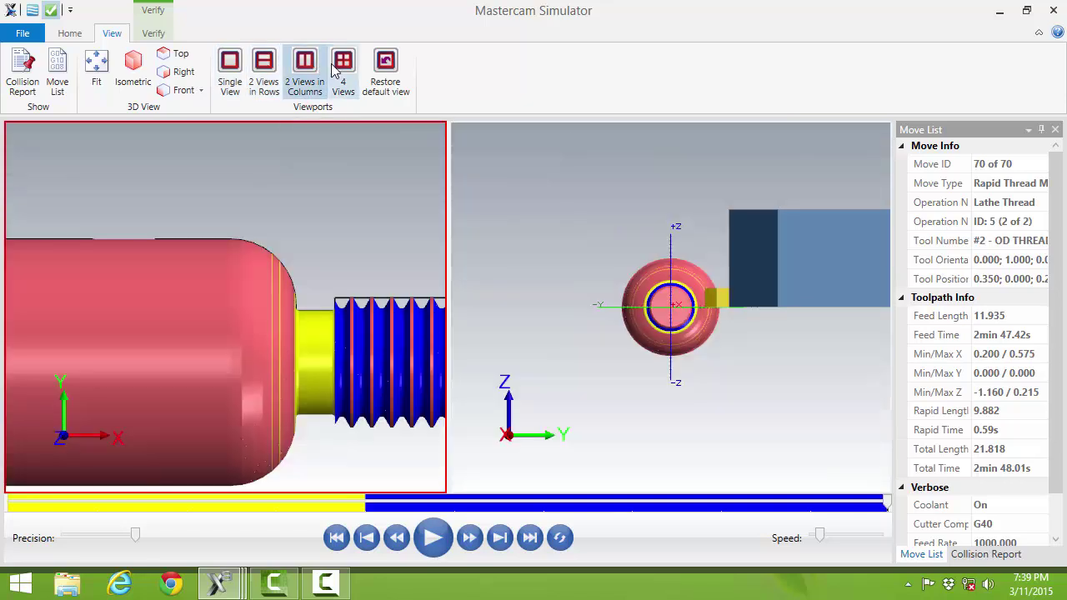
click(344, 71)
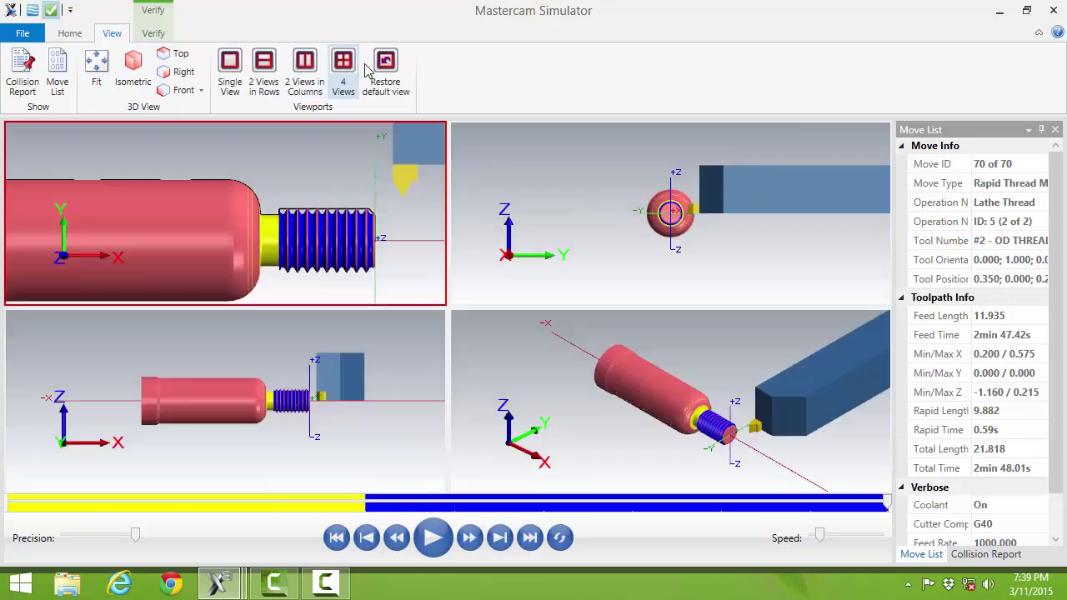
click(396, 71)
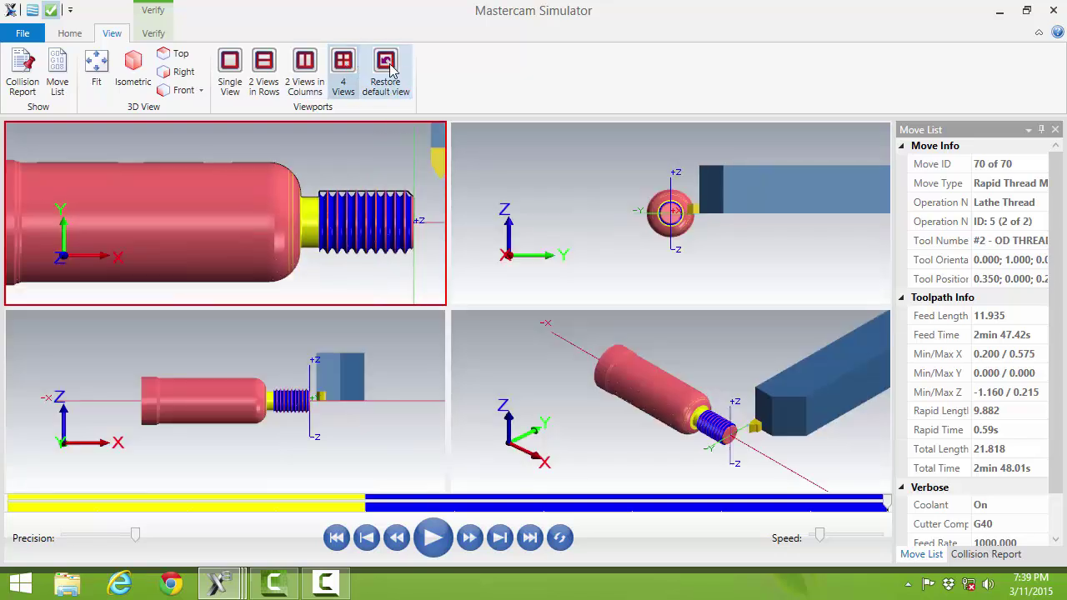
click(235, 70)
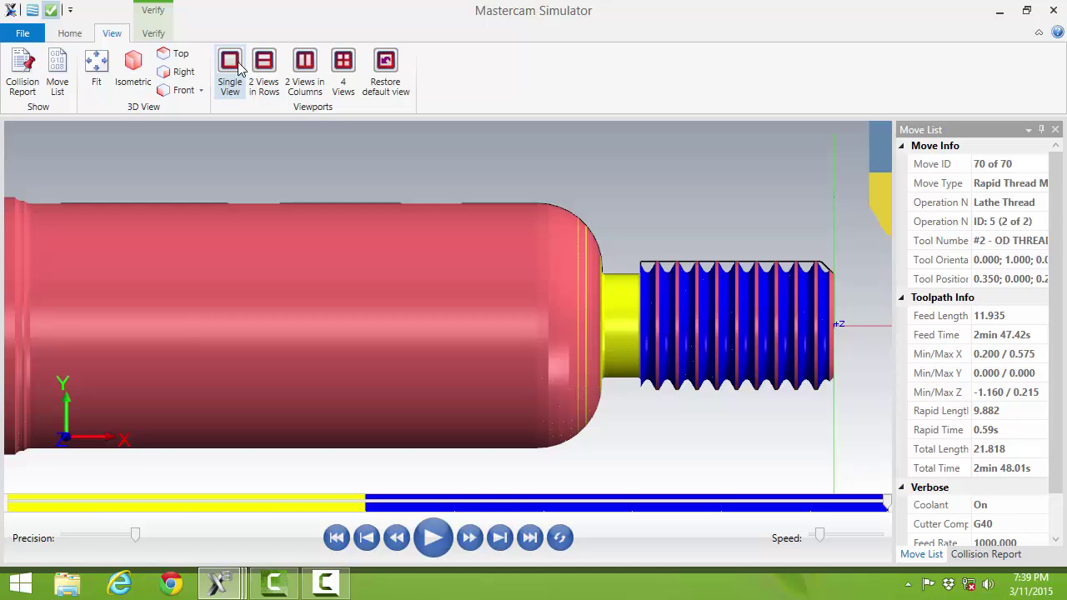
Examine the threaded part in isometric, right and front views, fitting the whole part in the window
click(134, 65)
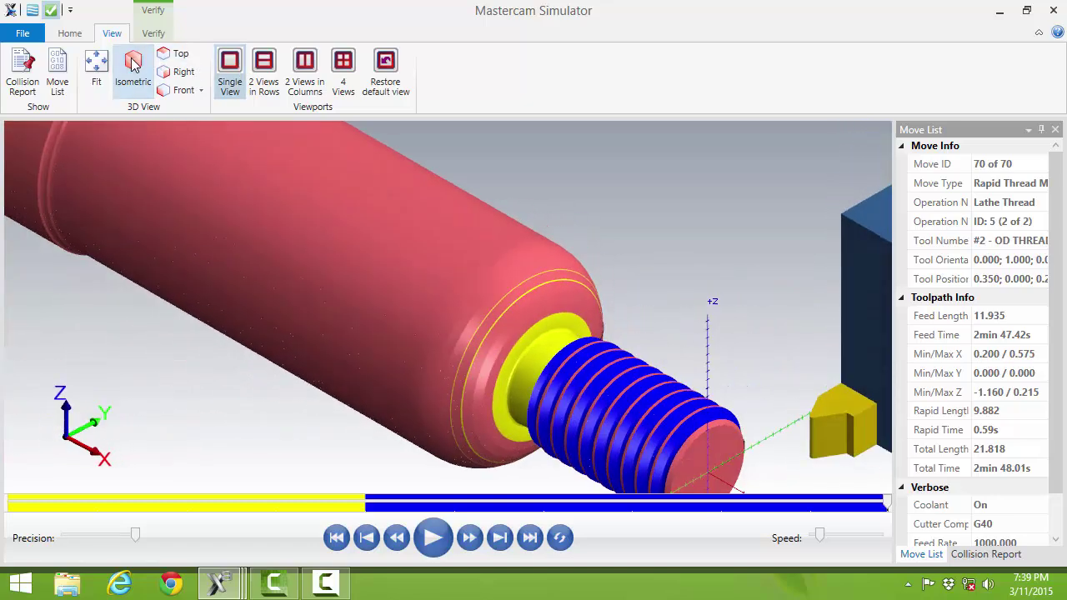
click(101, 67)
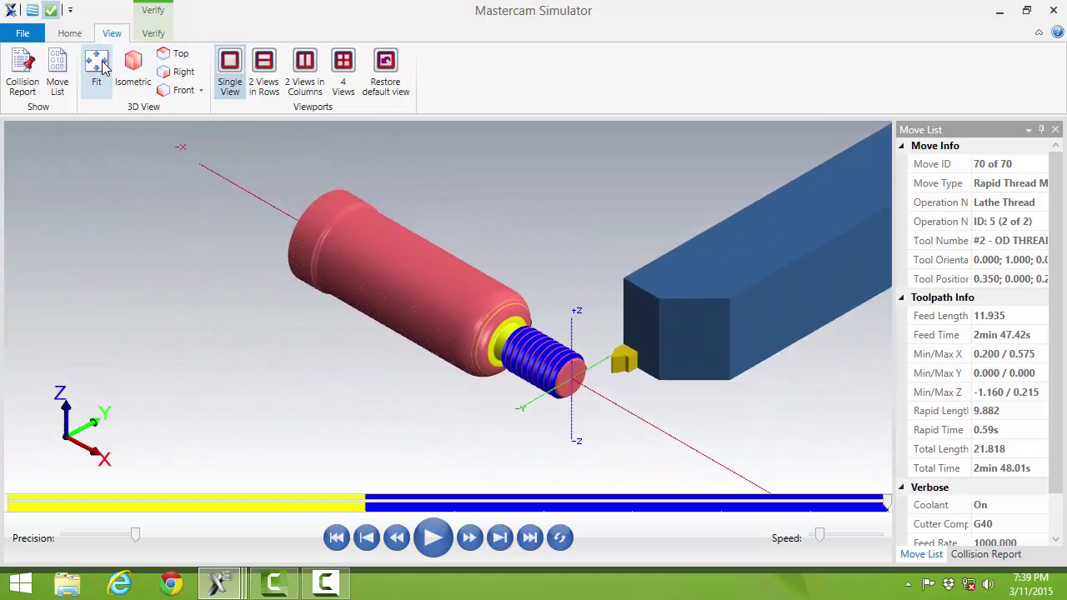
click(176, 73)
click(176, 74)
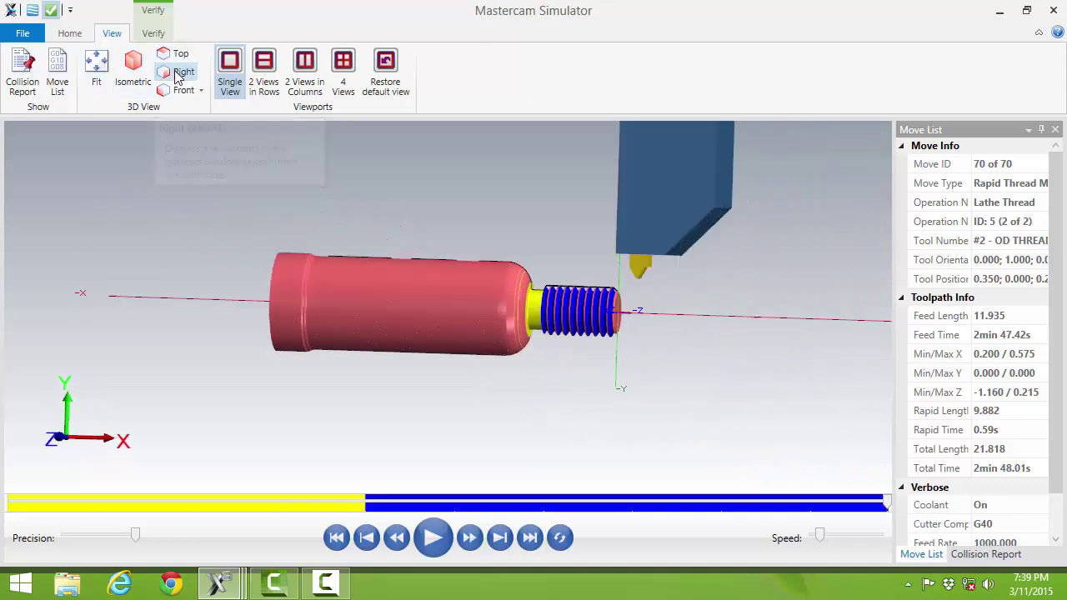
click(178, 91)
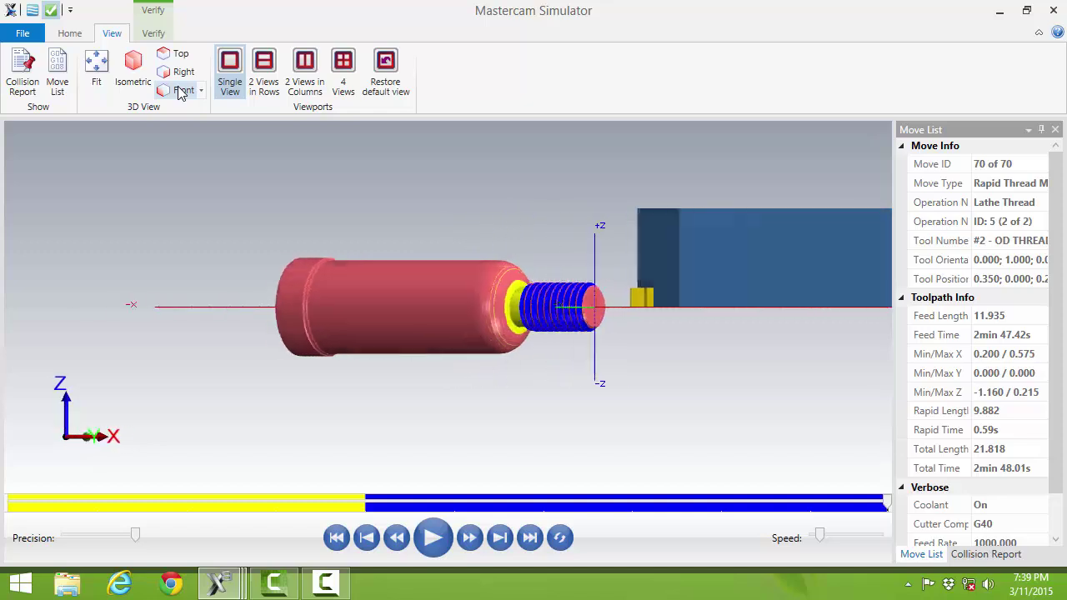
Enable True Thread mode and accept restarting the current verification
click(72, 34)
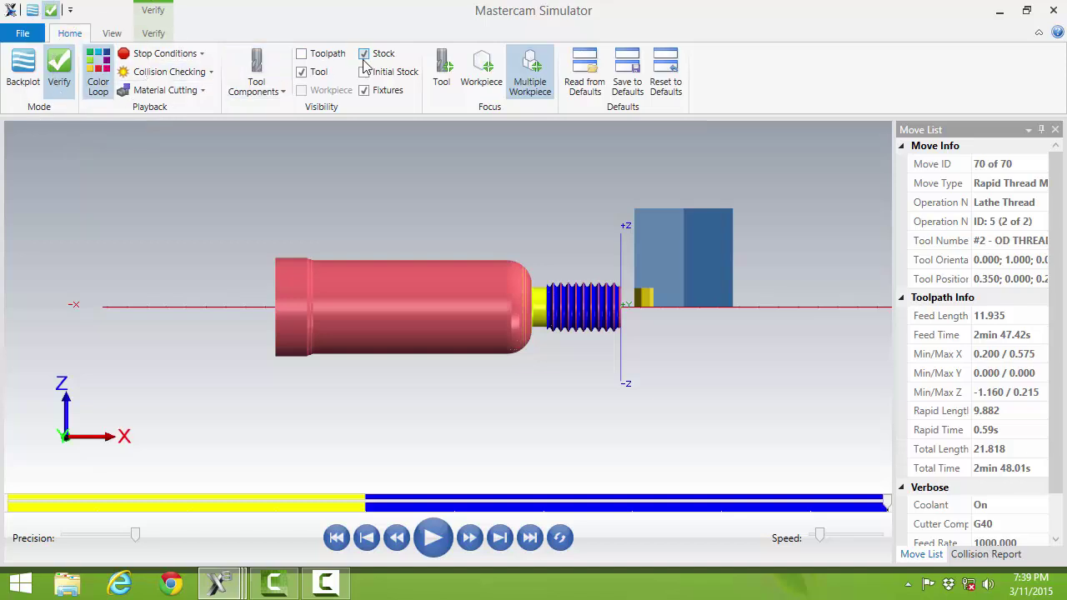
click(154, 34)
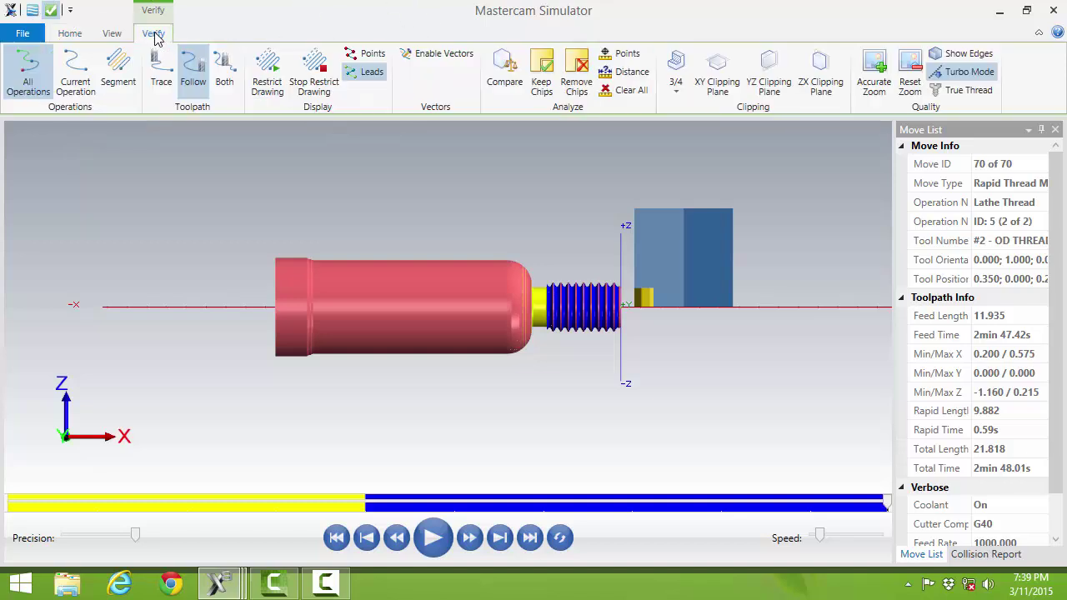
click(951, 93)
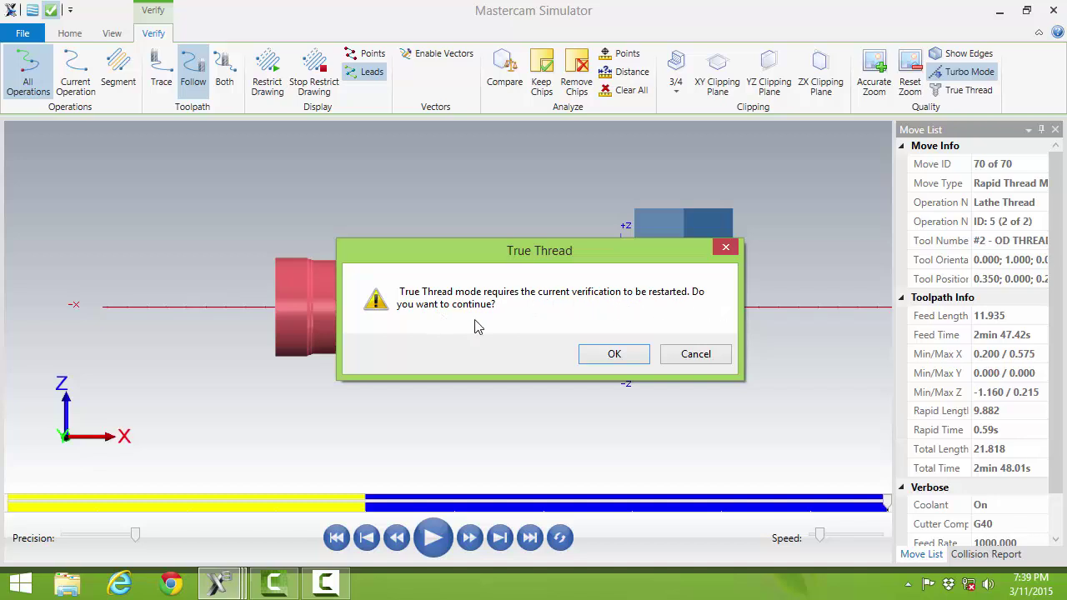
click(609, 356)
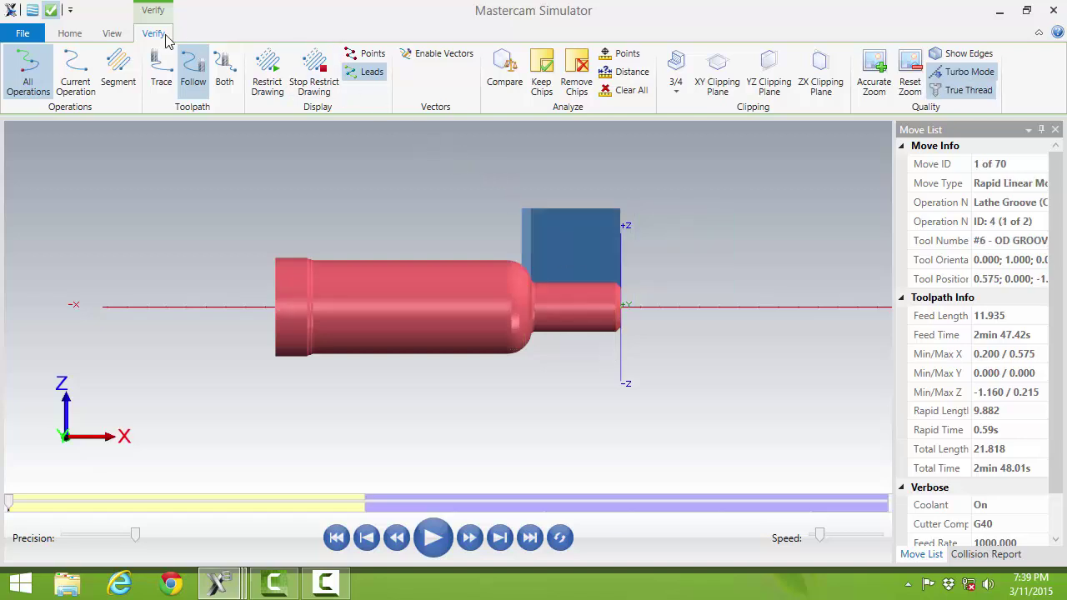
Play the groove and thread verification in the top view at a higher simulation speed, inspect the finished thread, and close the simulator
click(114, 33)
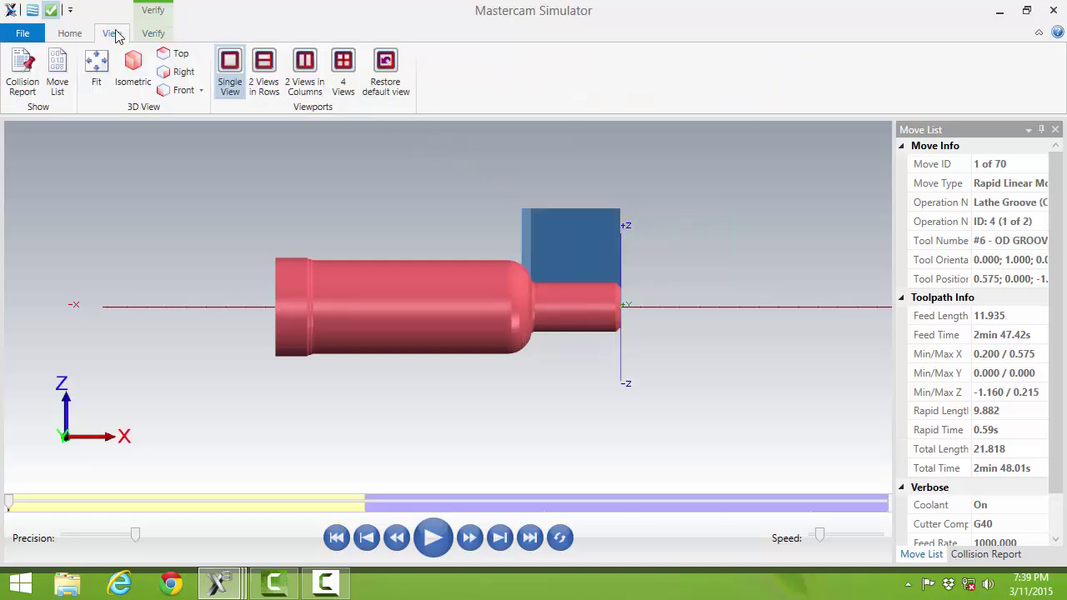
click(178, 57)
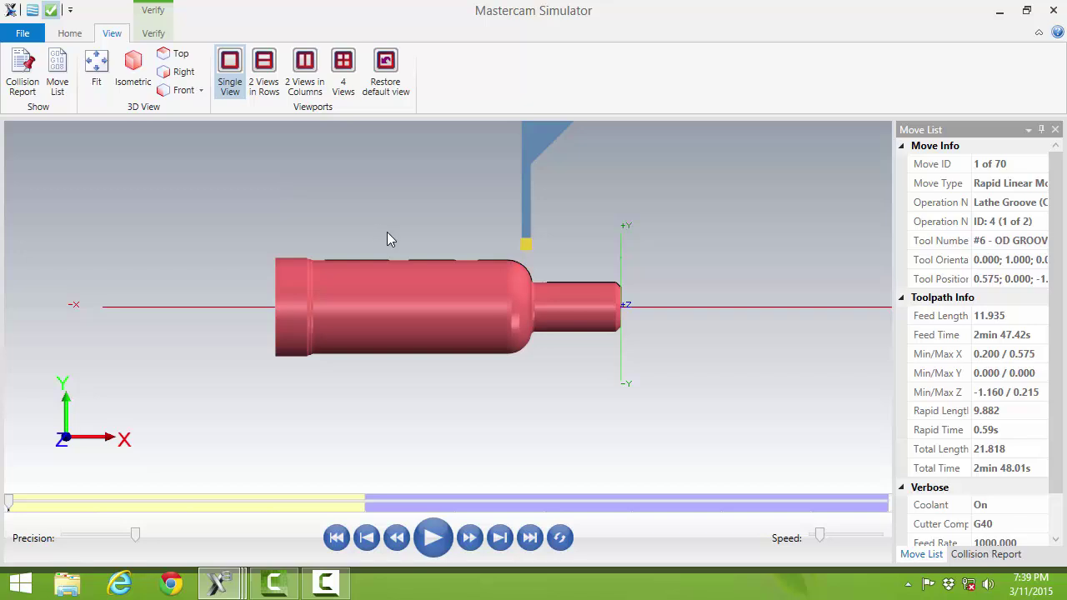
scroll(497, 299, down, 2)
scroll(497, 298, up, 4)
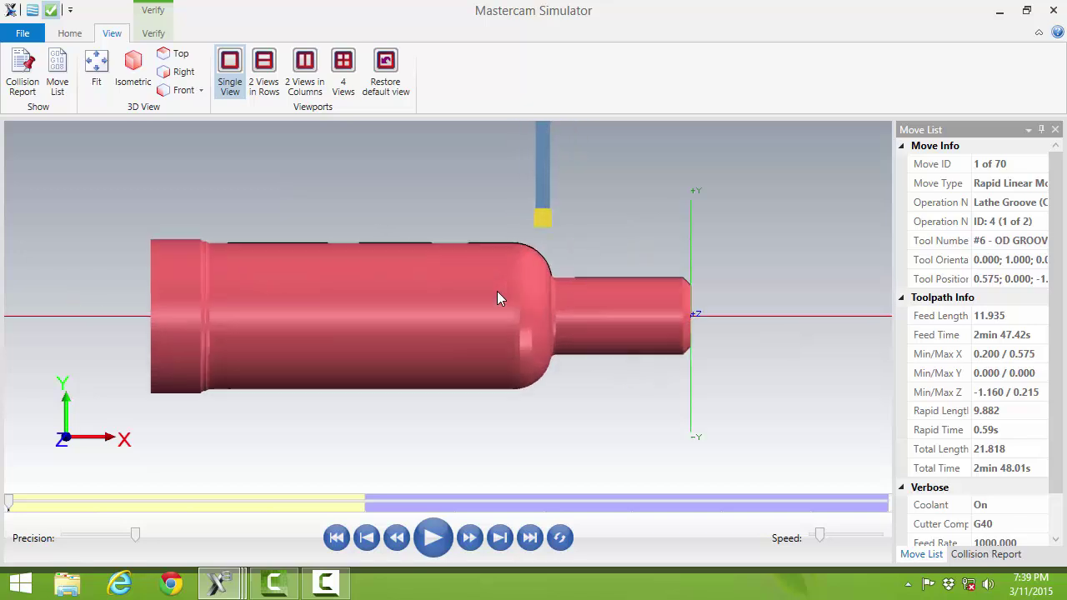
scroll(497, 298, up, 3)
scroll(497, 291, down, 1)
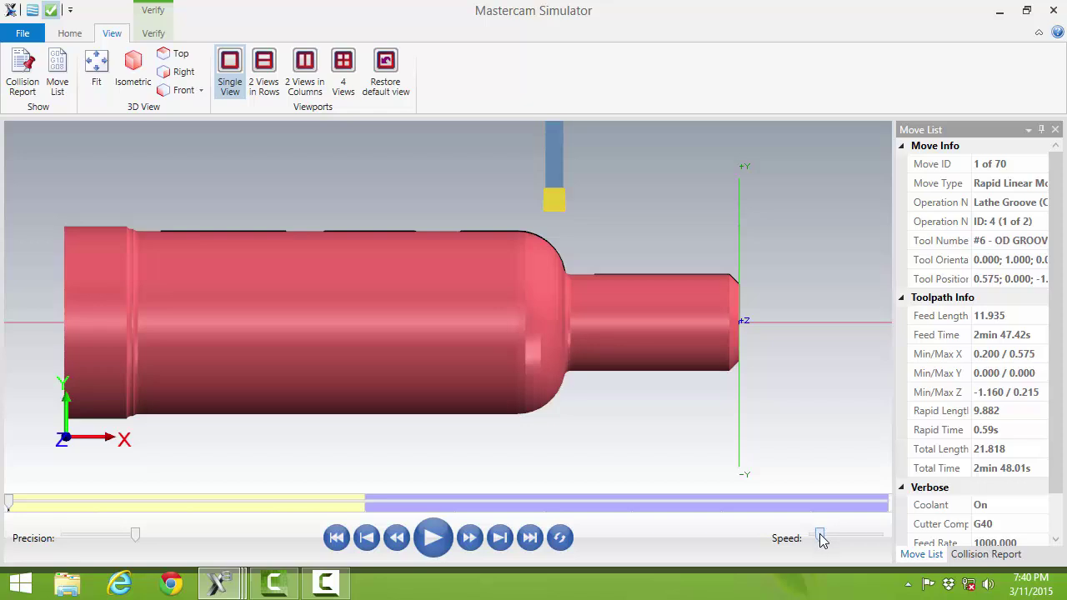
drag(819, 538, 858, 540)
click(429, 540)
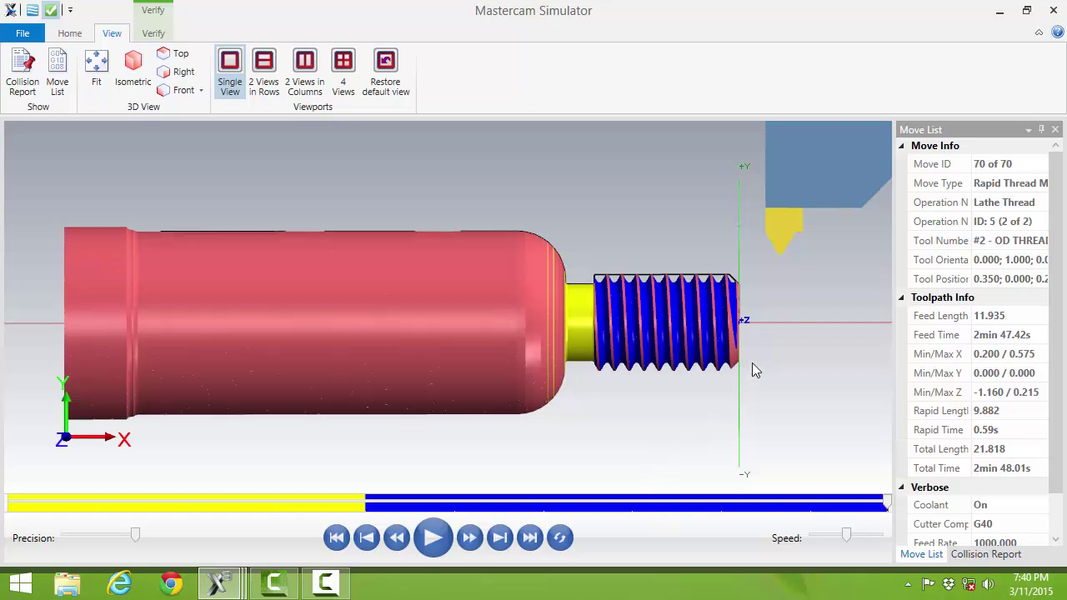
middle_drag(746, 360, 725, 346)
click(1054, 10)
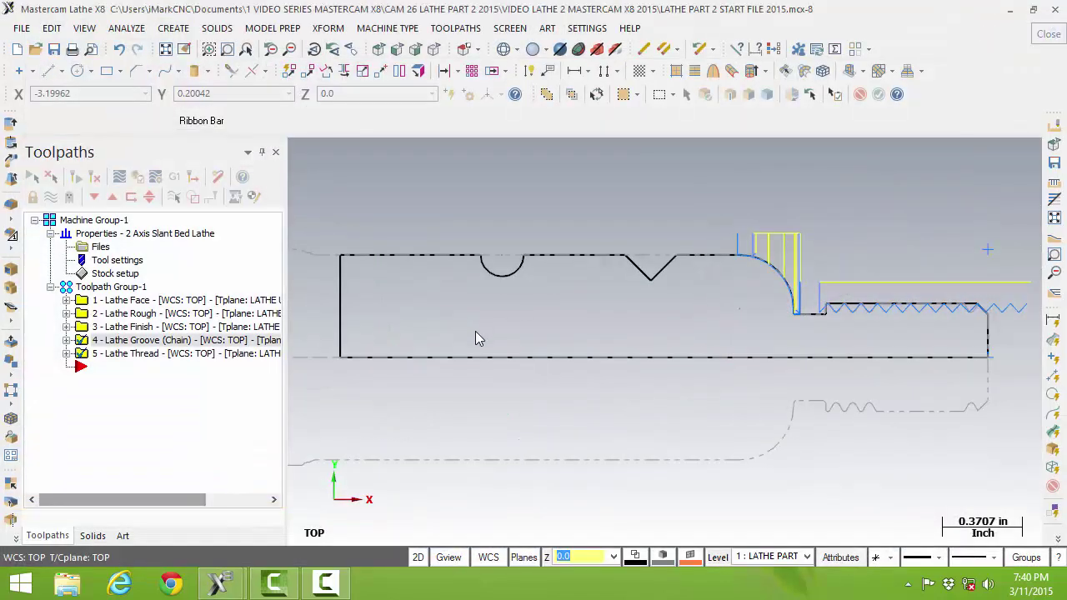
Review the Lathe Thread operation's shape and cut parameters, including the number of cuts and spring cuts, and accept the properties
click(66, 353)
click(118, 372)
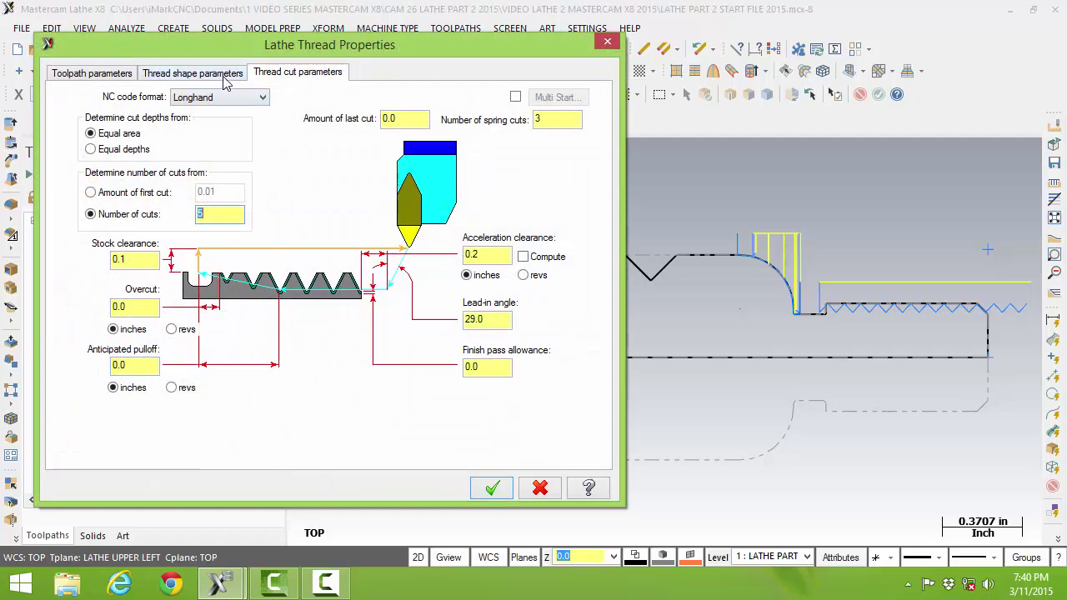
click(224, 77)
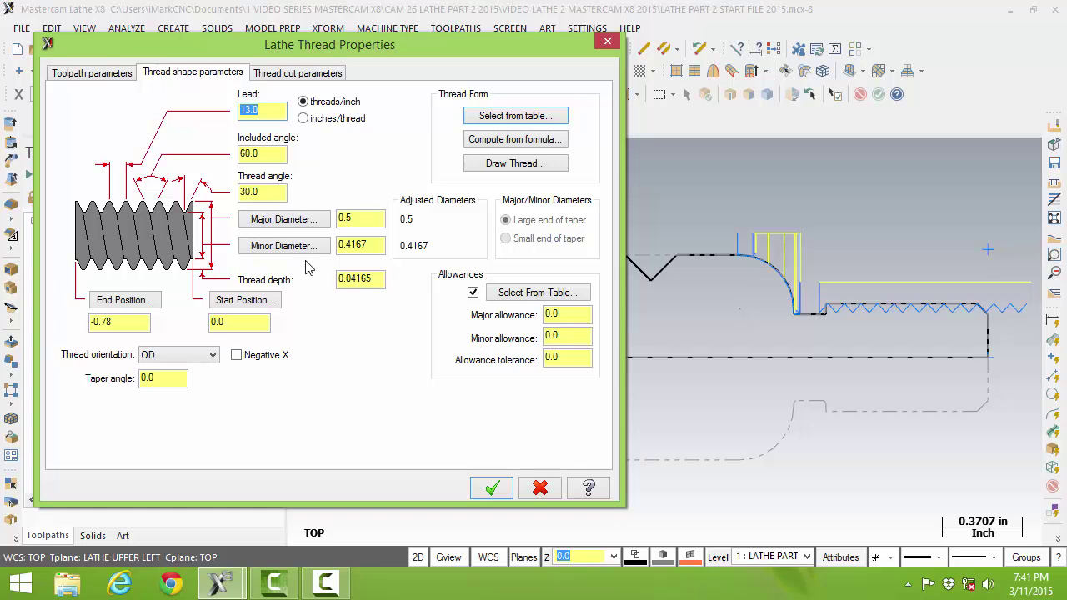
click(298, 74)
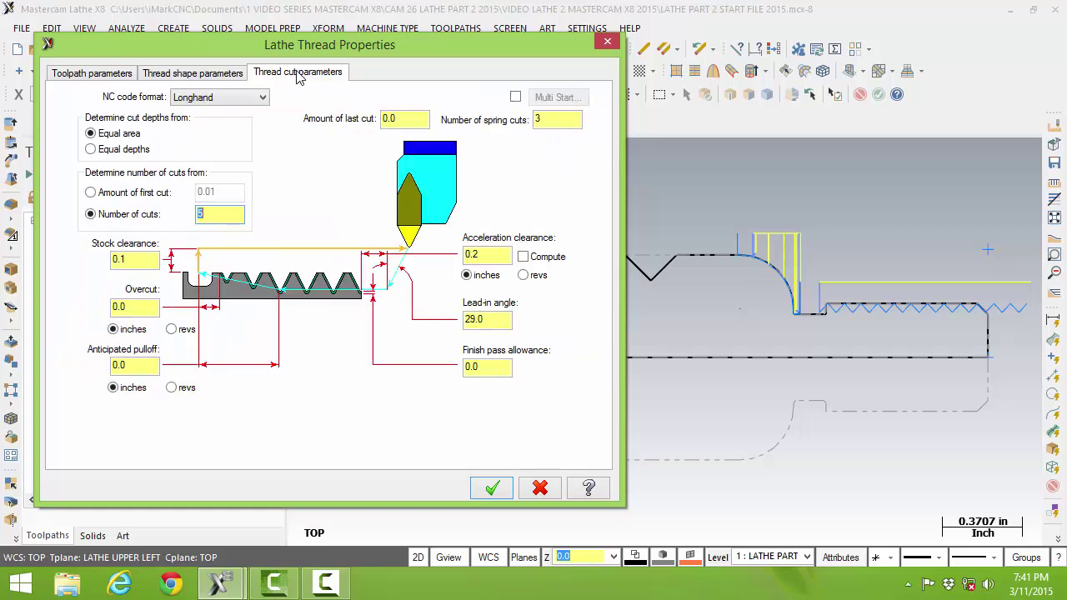
double_click(213, 215)
double_click(211, 213)
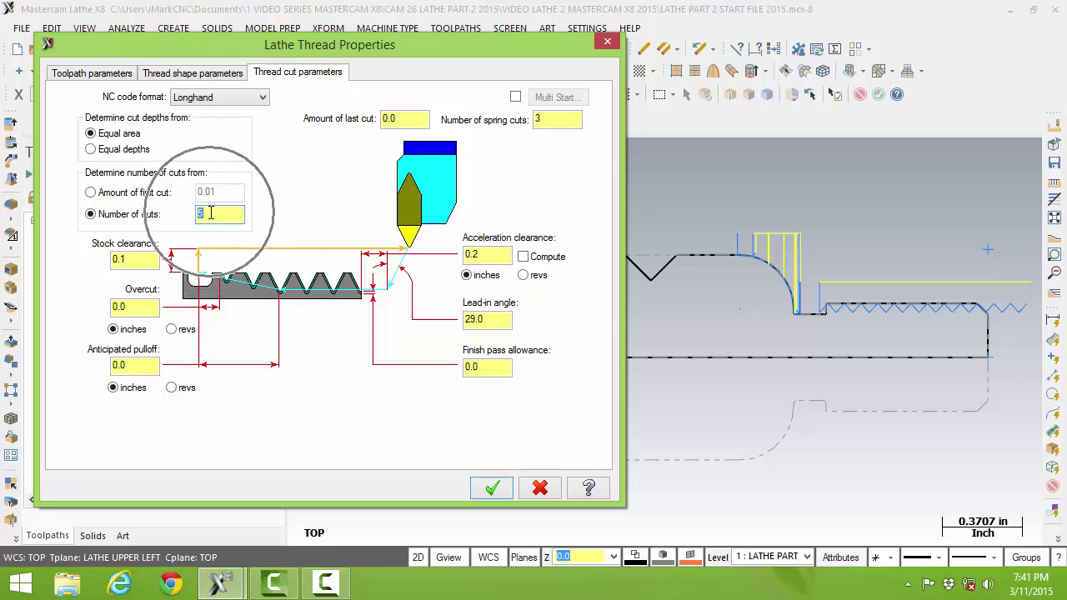
click(556, 117)
double_click(225, 212)
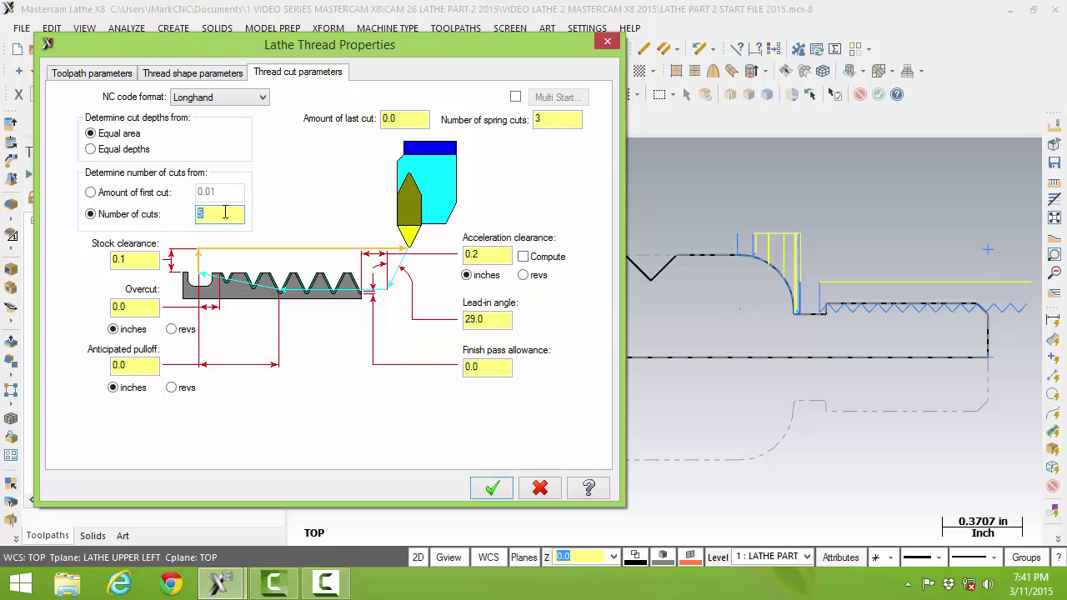
click(204, 73)
click(334, 74)
click(493, 489)
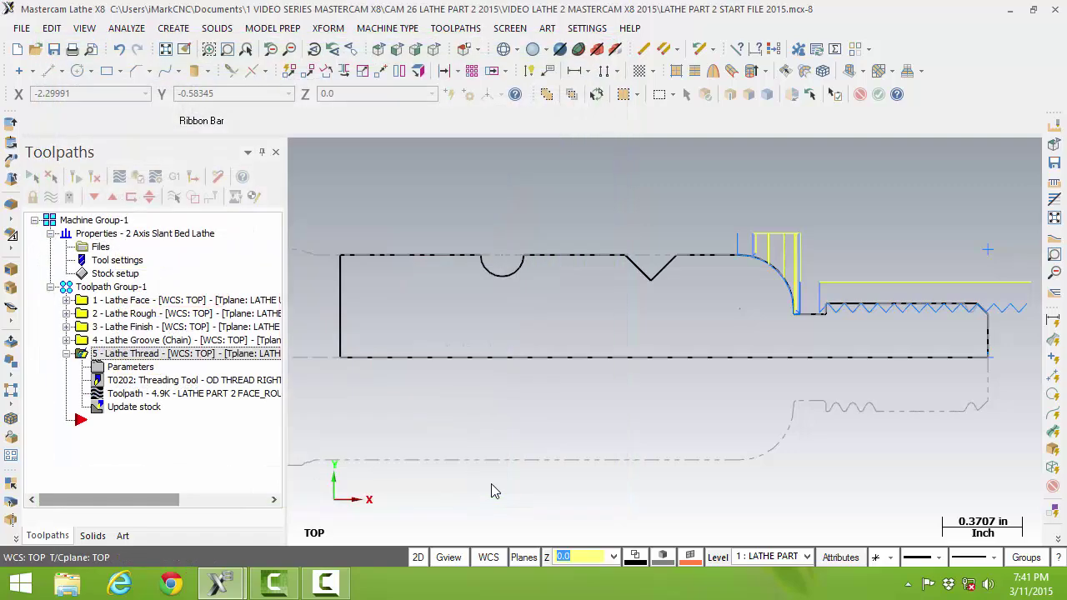